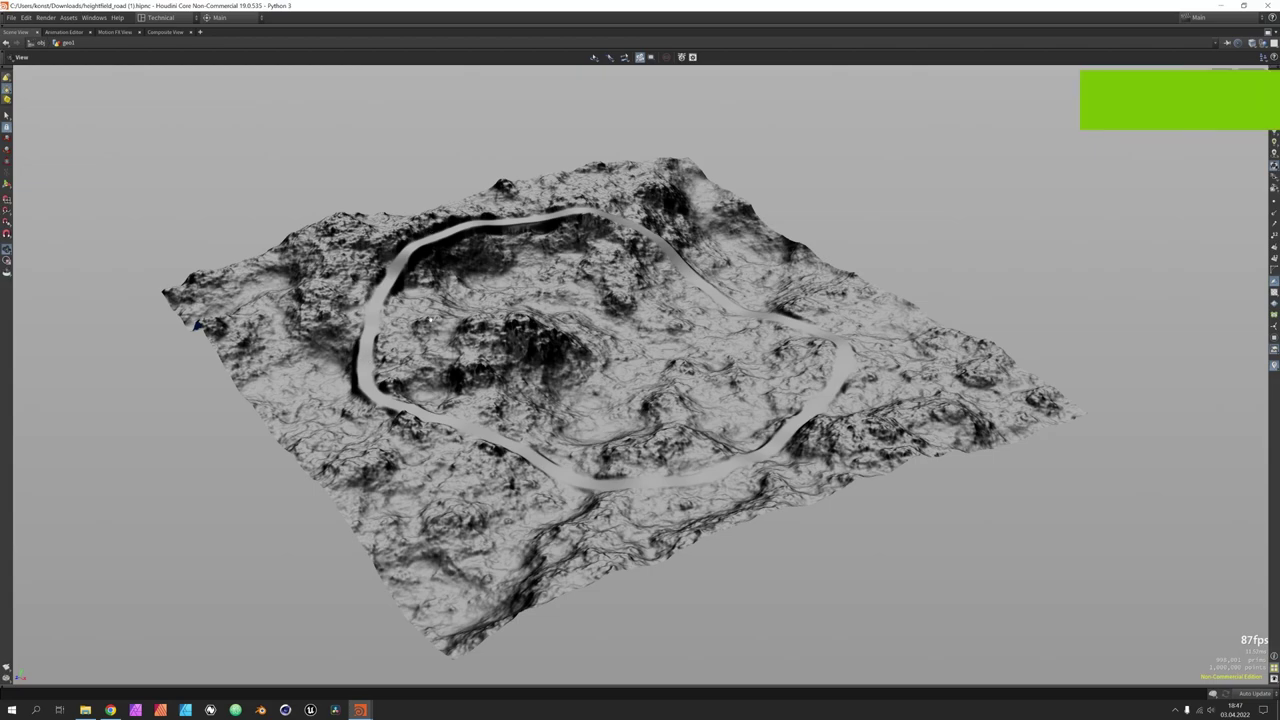
Step: Examine the finished terrain and the road carved through it from several angles
{"action": "scroll", "coordinate": [576, 219], "scroll_direction": "up", "scroll_amount": 5}
{"action": "left_click_drag", "start_coordinate": [490, 312], "coordinate": [333, 313]}
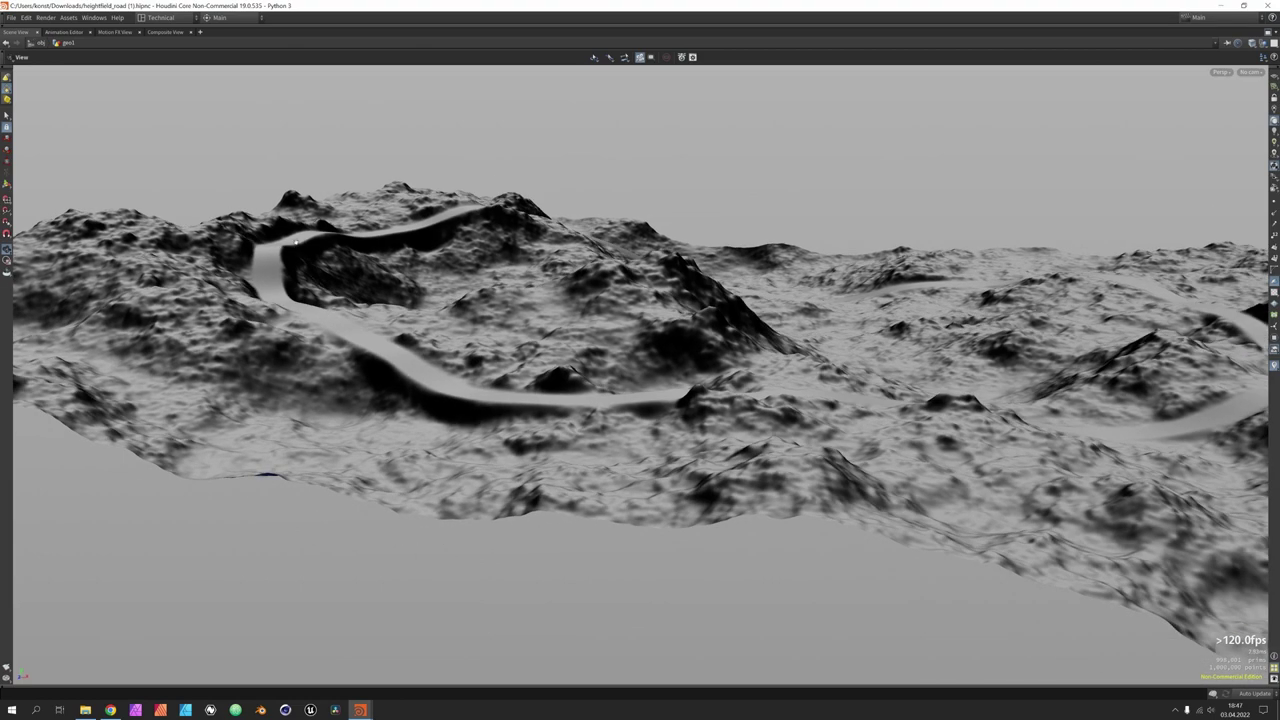
{"action": "left_click_drag", "start_coordinate": [675, 392], "coordinate": [420, 381]}
{"action": "left_click_drag", "start_coordinate": [689, 466], "coordinate": [767, 421]}
Step: Switch to the untitled Houdini scene, create a Geometry object and enter its network
{"action": "key", "text": "alt+Tab"}
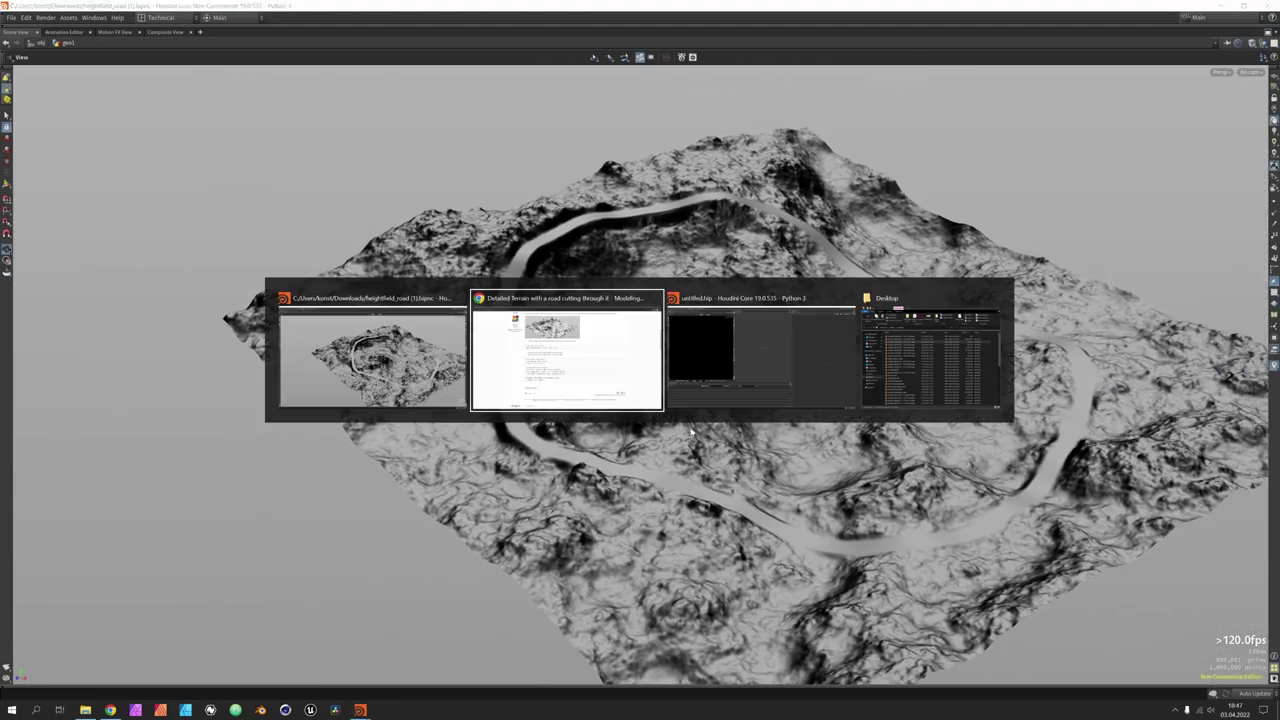
{"action": "key", "text": "Tab"}
{"action": "type", "text": "geo"}
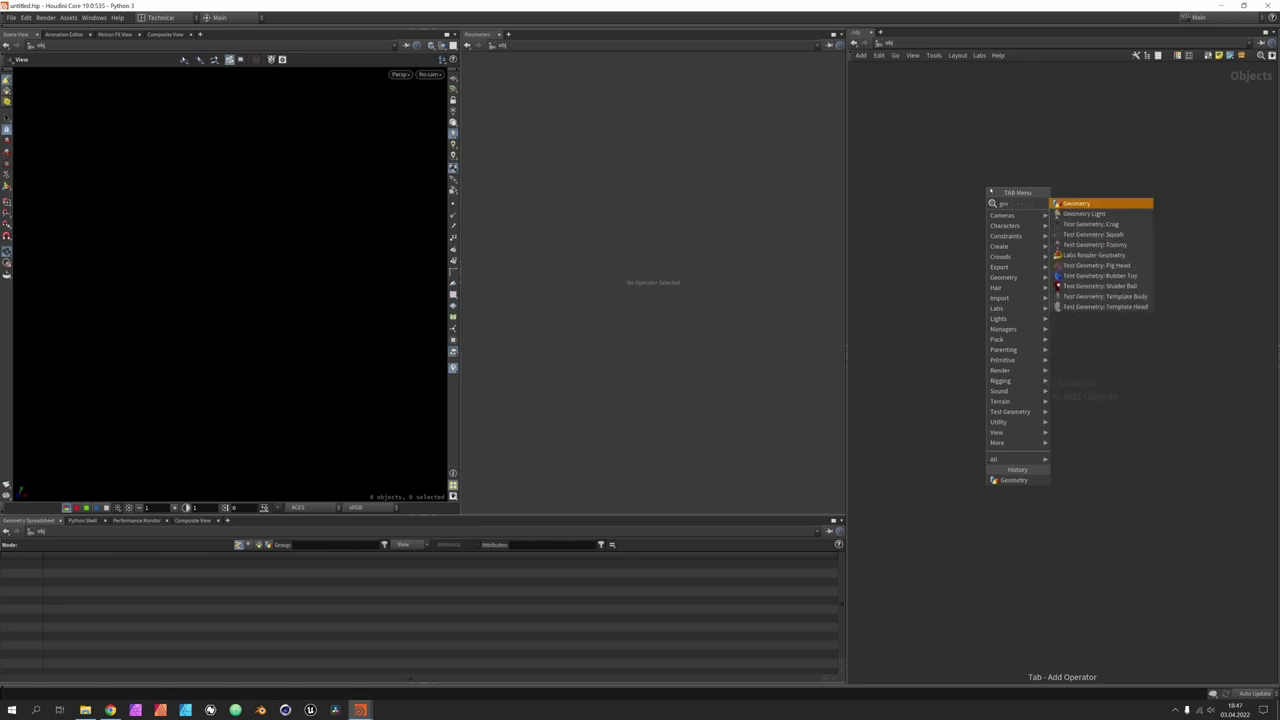
{"action": "key", "text": "Return"}
{"action": "left_click", "coordinate": [990, 190]}
{"action": "double_click", "coordinate": [990, 190]}
Step: Add a HeightField node to the geometry network
{"action": "key", "text": "Tab"}
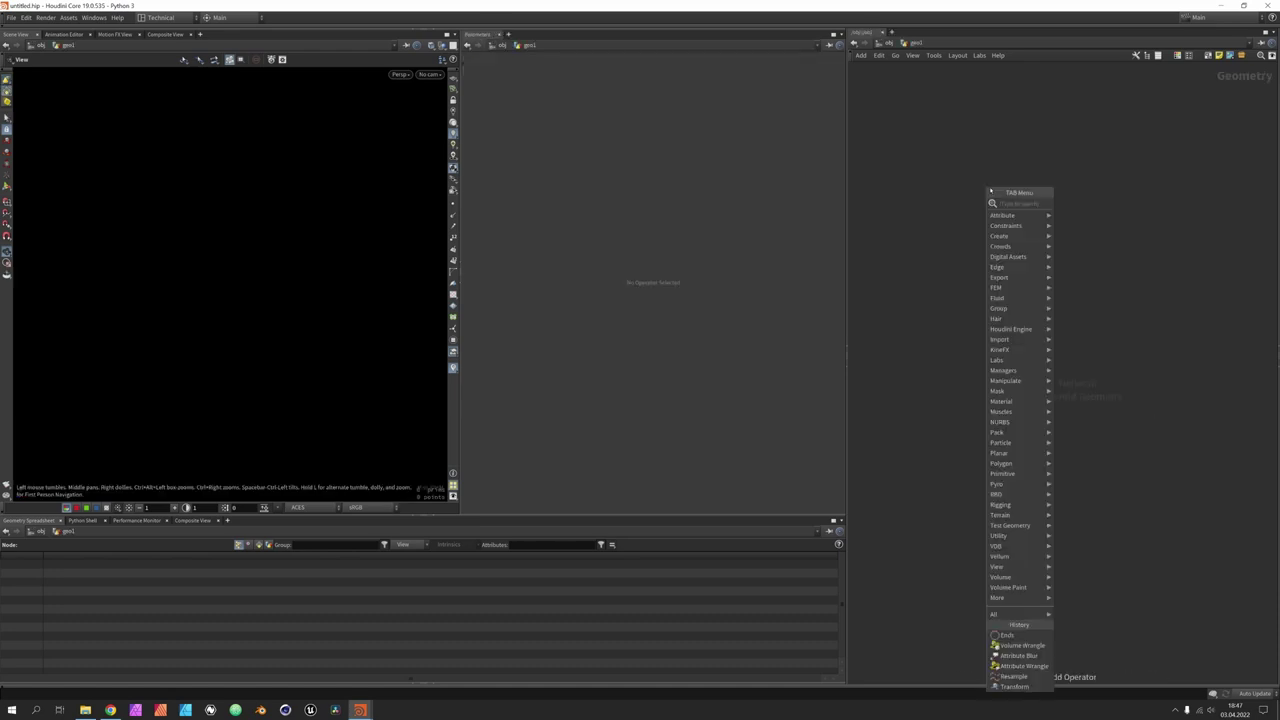
{"action": "type", "text": "height"}
{"action": "key", "text": "Return"}
{"action": "left_click", "coordinate": [990, 190]}
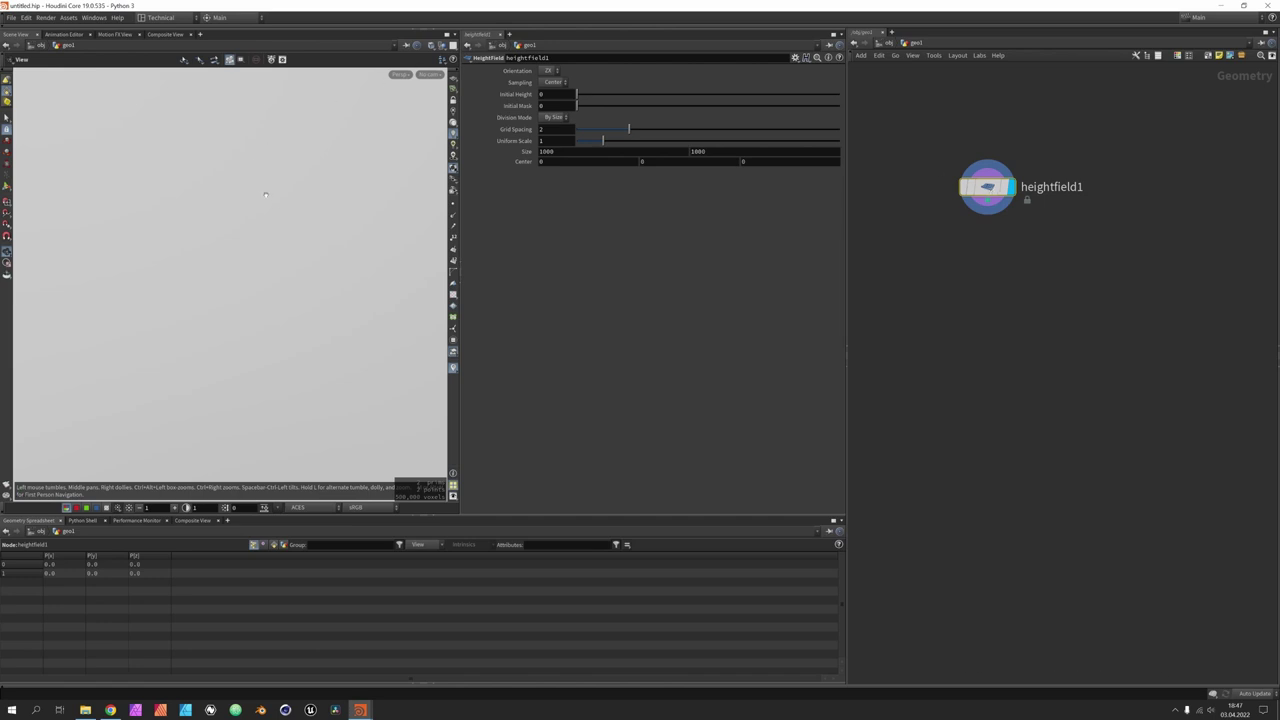
Step: Set the viewport camera's far clip plane to 5000 in the display options
{"action": "key", "text": "d"}
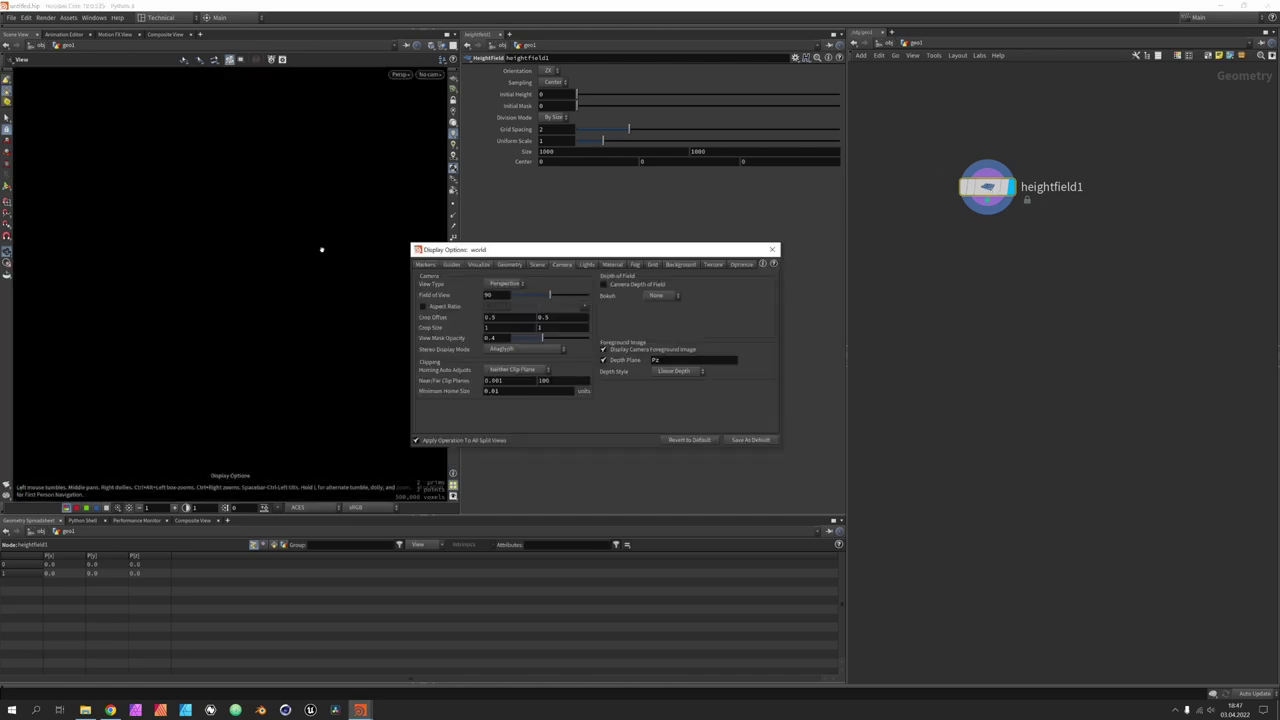
{"action": "double_click", "coordinate": [562, 386]}
{"action": "key", "text": "Return"}
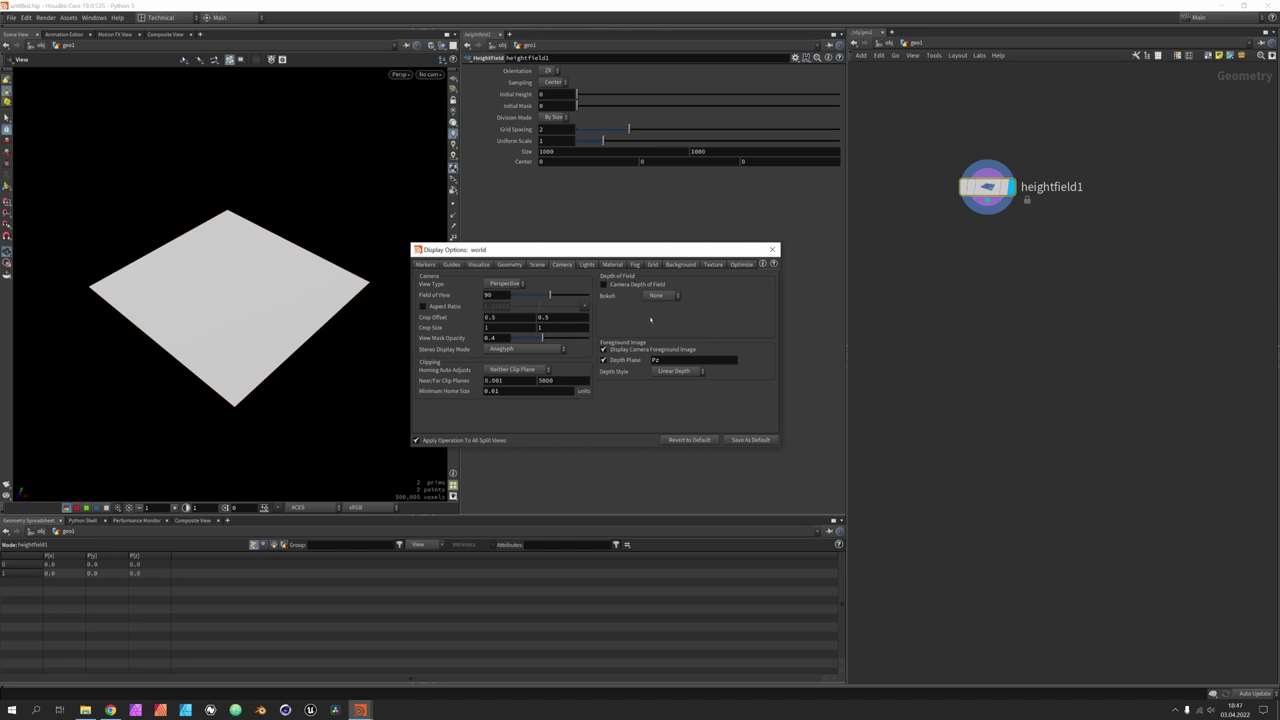
{"action": "left_click", "coordinate": [772, 249]}
{"action": "scroll", "coordinate": [263, 299], "scroll_direction": "up", "scroll_amount": 2}
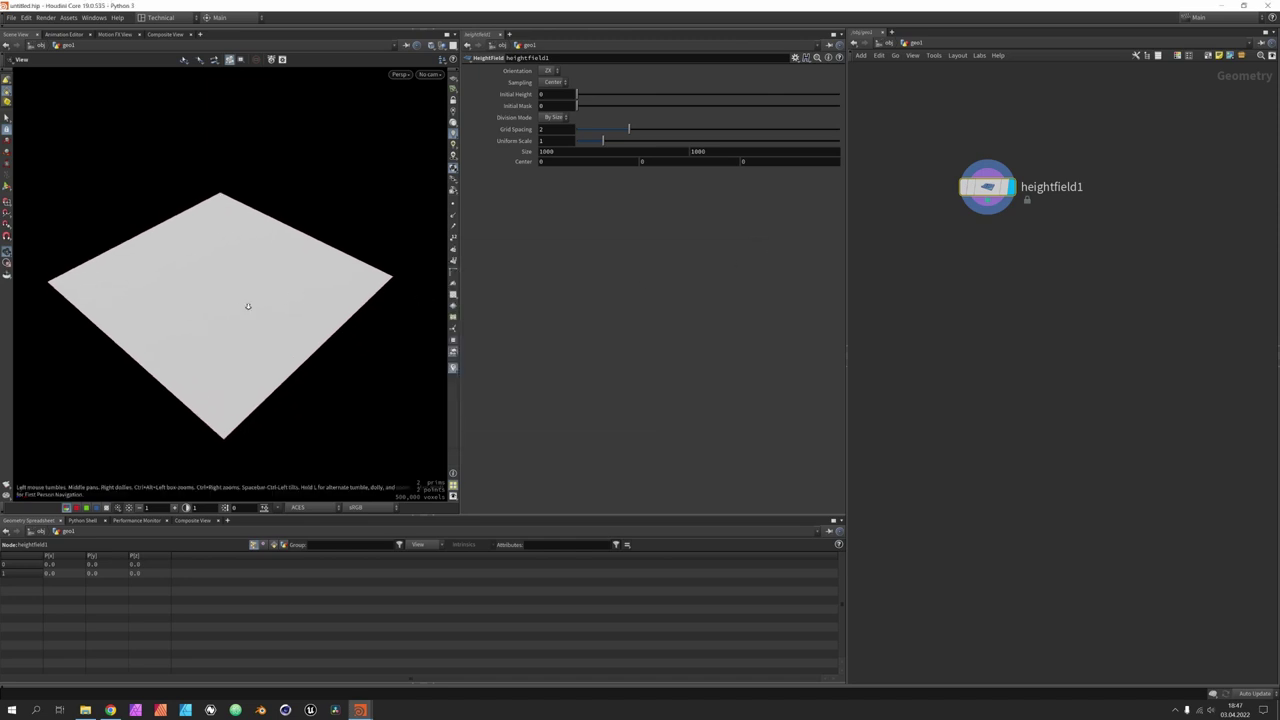
{"action": "scroll", "coordinate": [263, 299], "scroll_direction": "up", "scroll_amount": 1}
Step: Add a HeightField Noise node fed by the heightfield and inspect the resulting terrain
{"action": "key", "text": "Tab"}
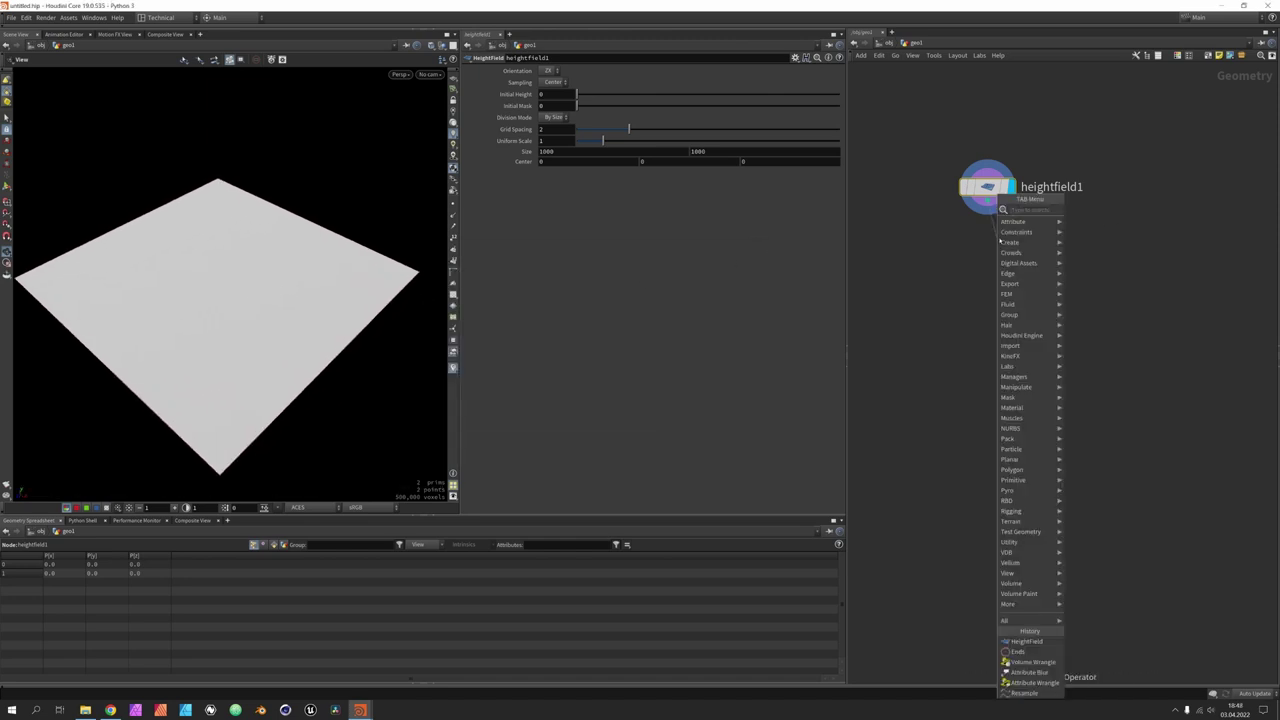
{"action": "type", "text": "noise"}
{"action": "key", "text": "Return"}
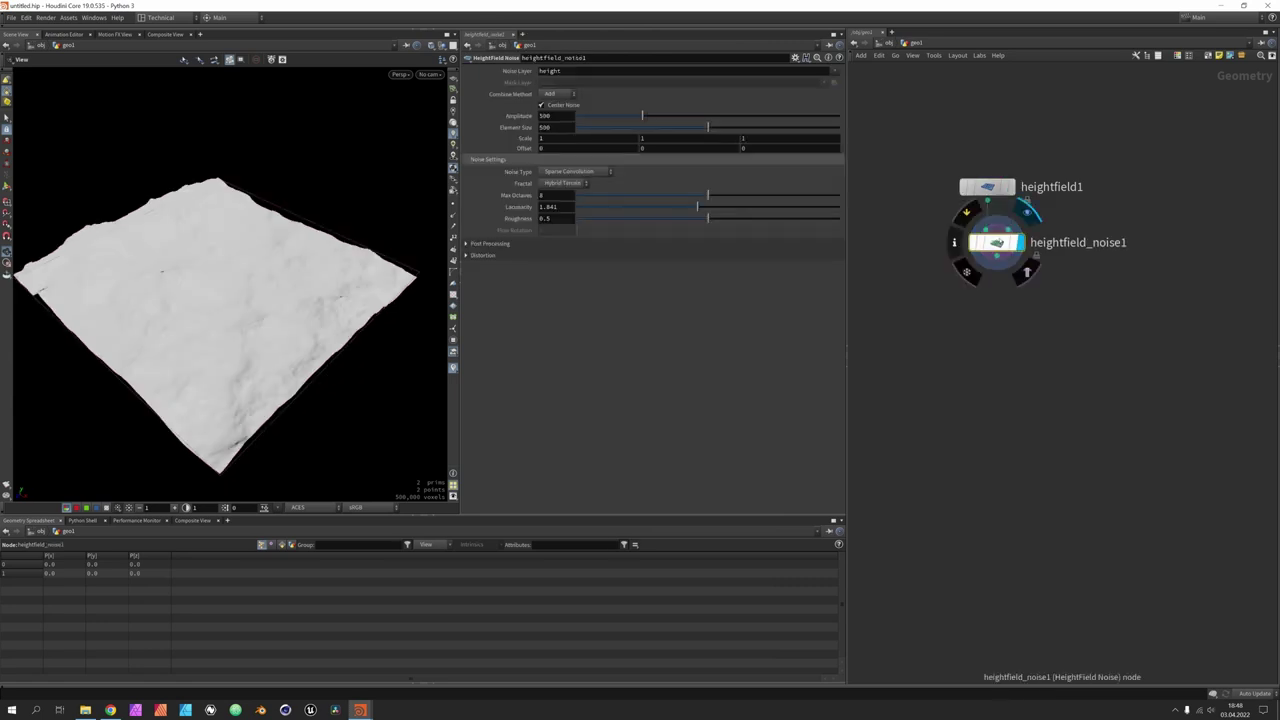
{"action": "left_click_drag", "start_coordinate": [160, 300], "coordinate": [214, 360]}
{"action": "scroll", "coordinate": [214, 360], "scroll_direction": "up", "scroll_amount": 2}
{"action": "middle_click_drag", "start_coordinate": [937, 366], "coordinate": [963, 361]}
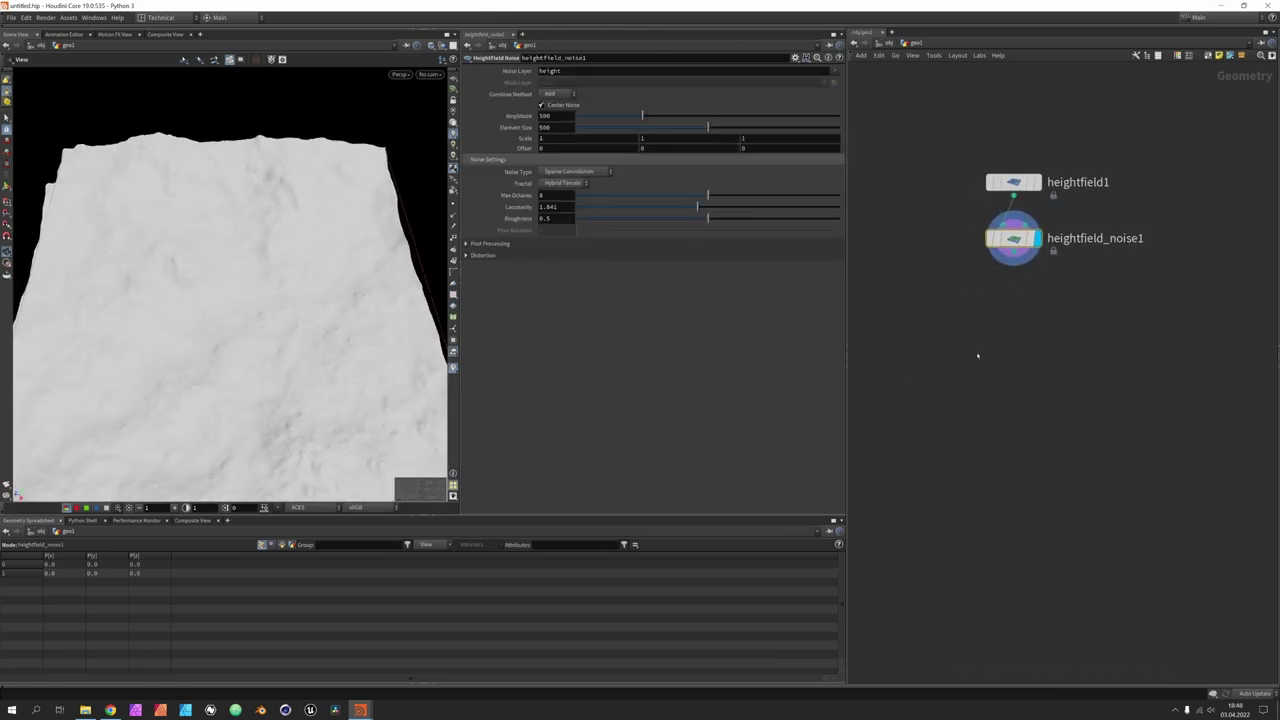
{"action": "left_click_drag", "start_coordinate": [230, 300], "coordinate": [215, 350]}
Step: Add a Circle node beside the heightfield branch, set its primitive type to Polygon and display it
{"action": "middle_click_drag", "start_coordinate": [945, 238], "coordinate": [996, 240]}
{"action": "key", "text": "Tab"}
{"action": "type", "text": "circle"}
{"action": "key", "text": "Return"}
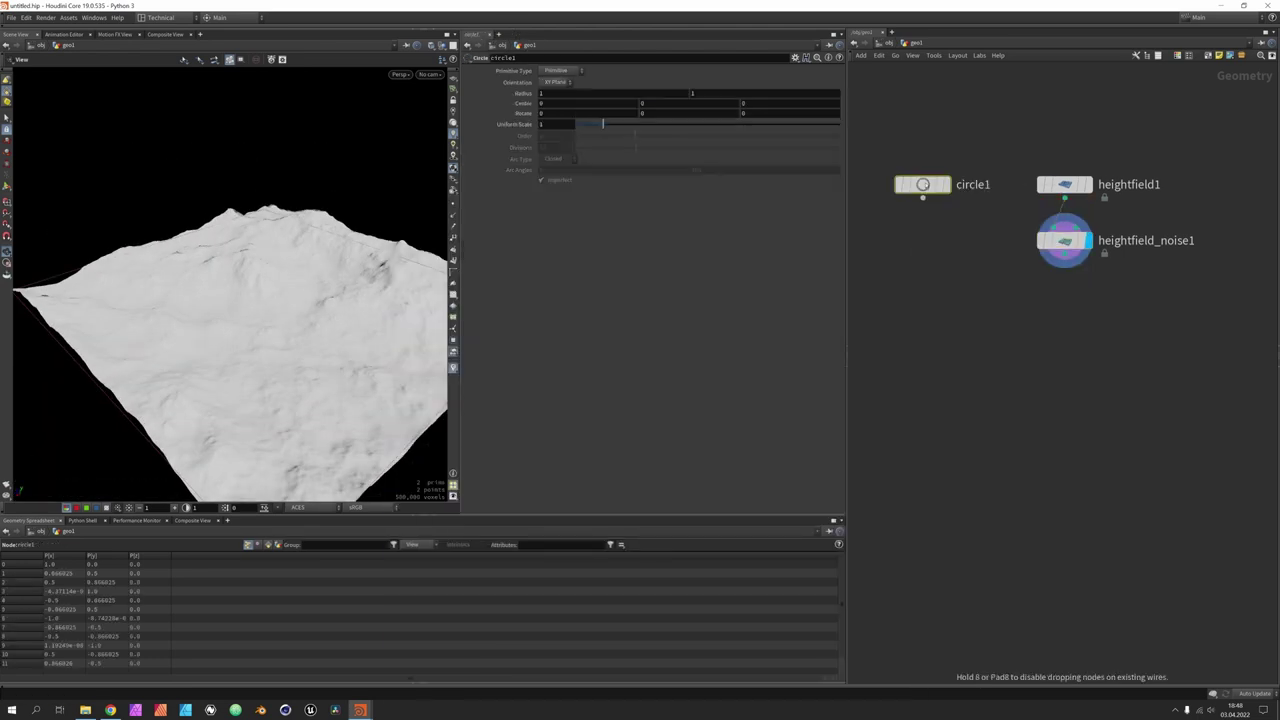
{"action": "left_click", "coordinate": [925, 186]}
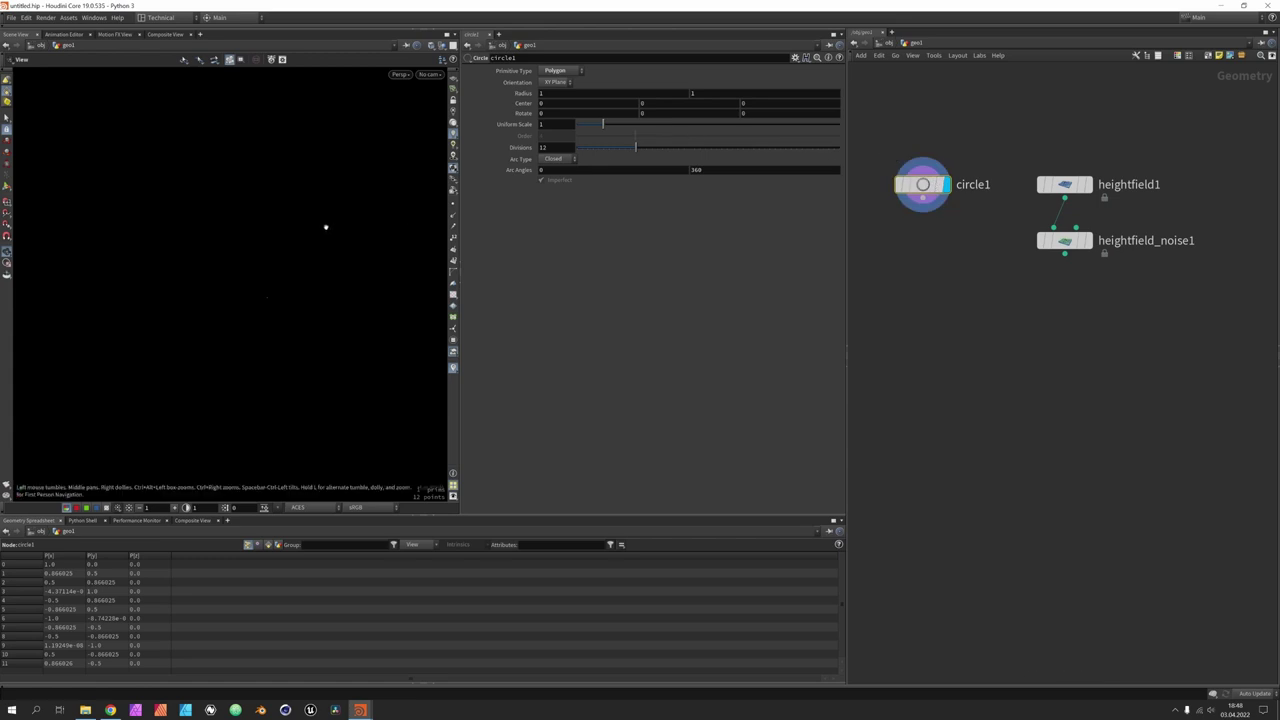
{"action": "key", "text": "h"}
{"action": "left_click_drag", "start_coordinate": [286, 263], "coordinate": [340, 249]}
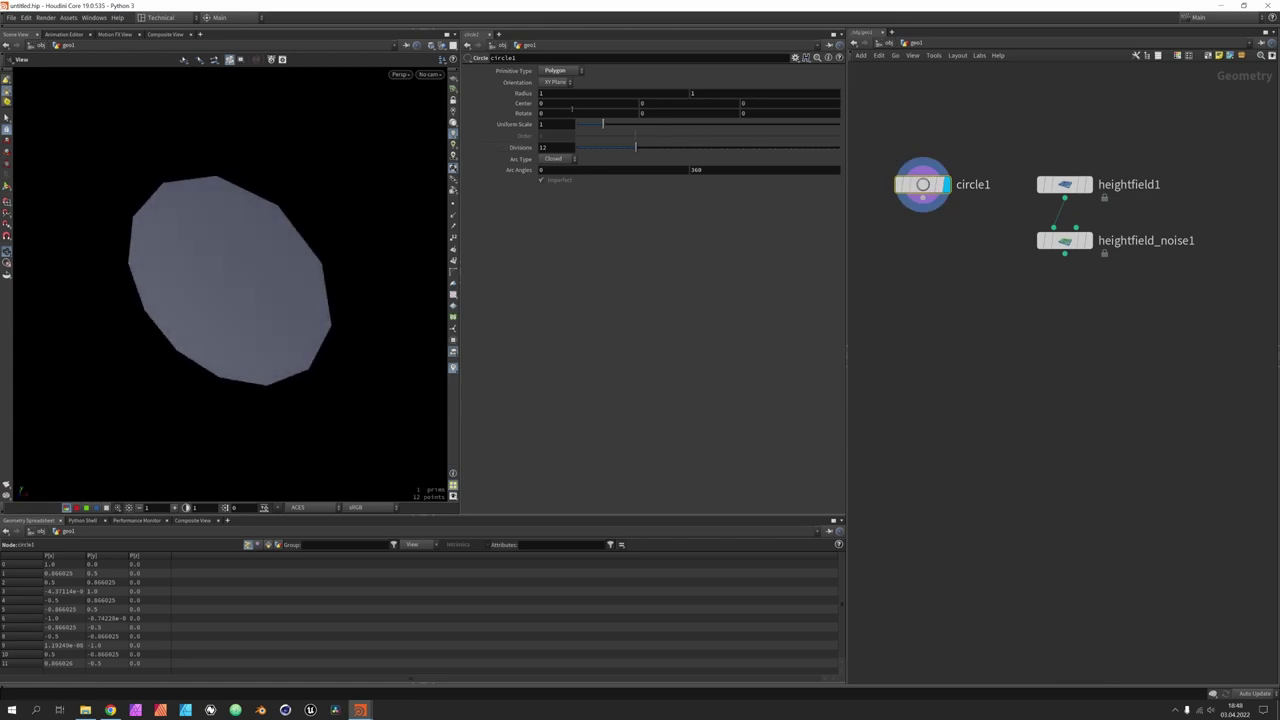
Step: Set the circle's orientation to the ZX Plane and its divisions to 6
{"action": "left_click", "coordinate": [556, 82]}
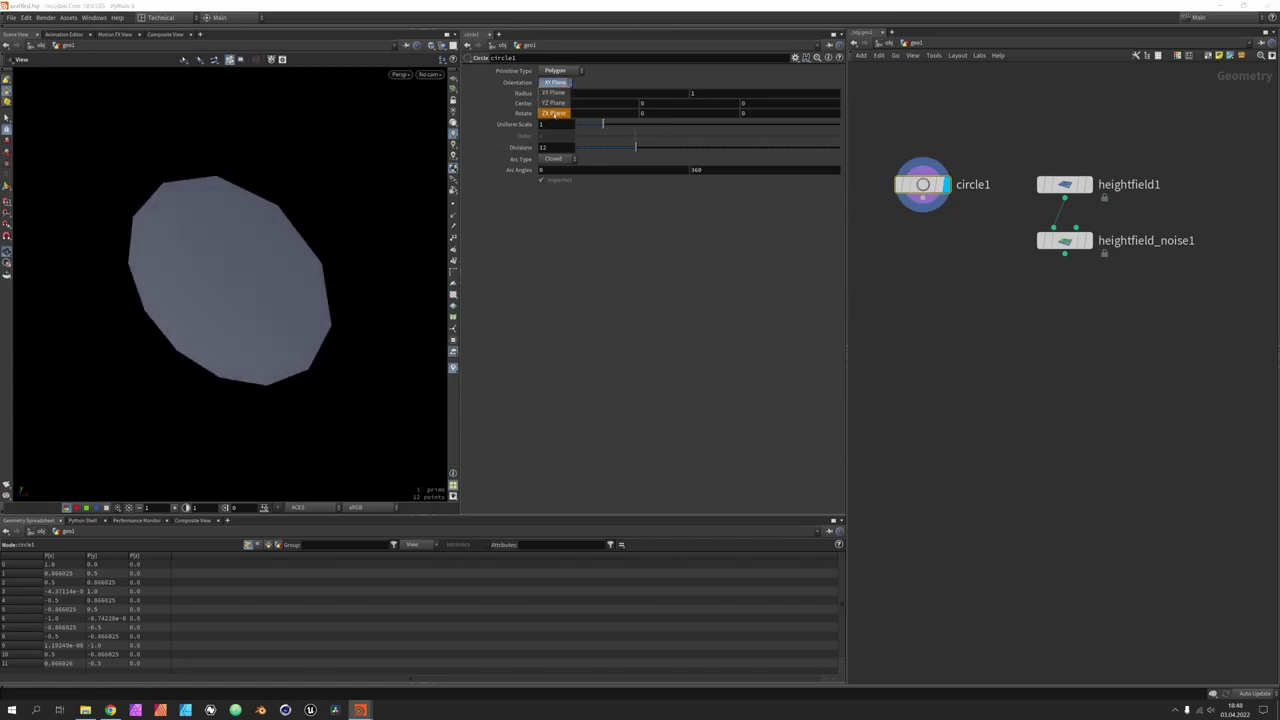
{"action": "left_click", "coordinate": [556, 114]}
{"action": "left_click_drag", "start_coordinate": [280, 300], "coordinate": [331, 309]}
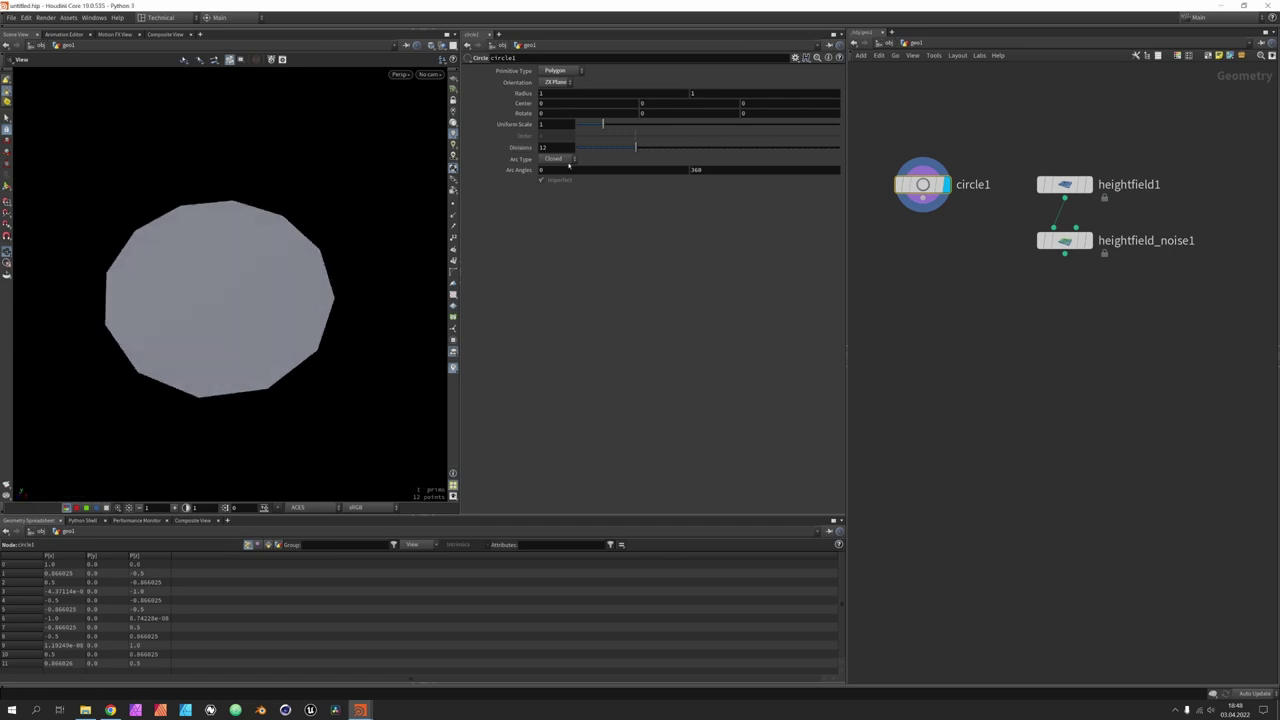
{"action": "left_click", "coordinate": [556, 148]}
{"action": "type", "text": "6"}
{"action": "key", "text": "Return"}
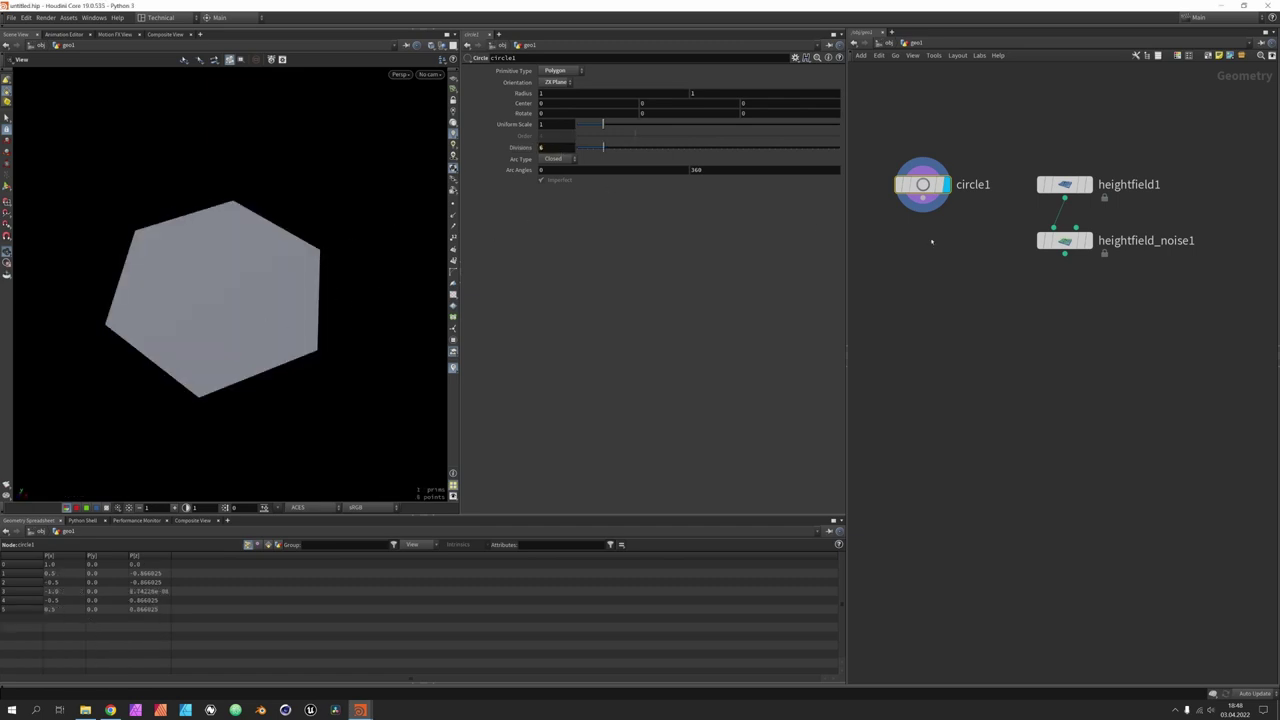
Step: Add a Point Jitter node after the circle and set its Y axis scale to 0
{"action": "key", "text": "Tab"}
{"action": "type", "text": "point jitter"}
{"action": "key", "text": "Return"}
{"action": "left_click", "coordinate": [923, 240]}
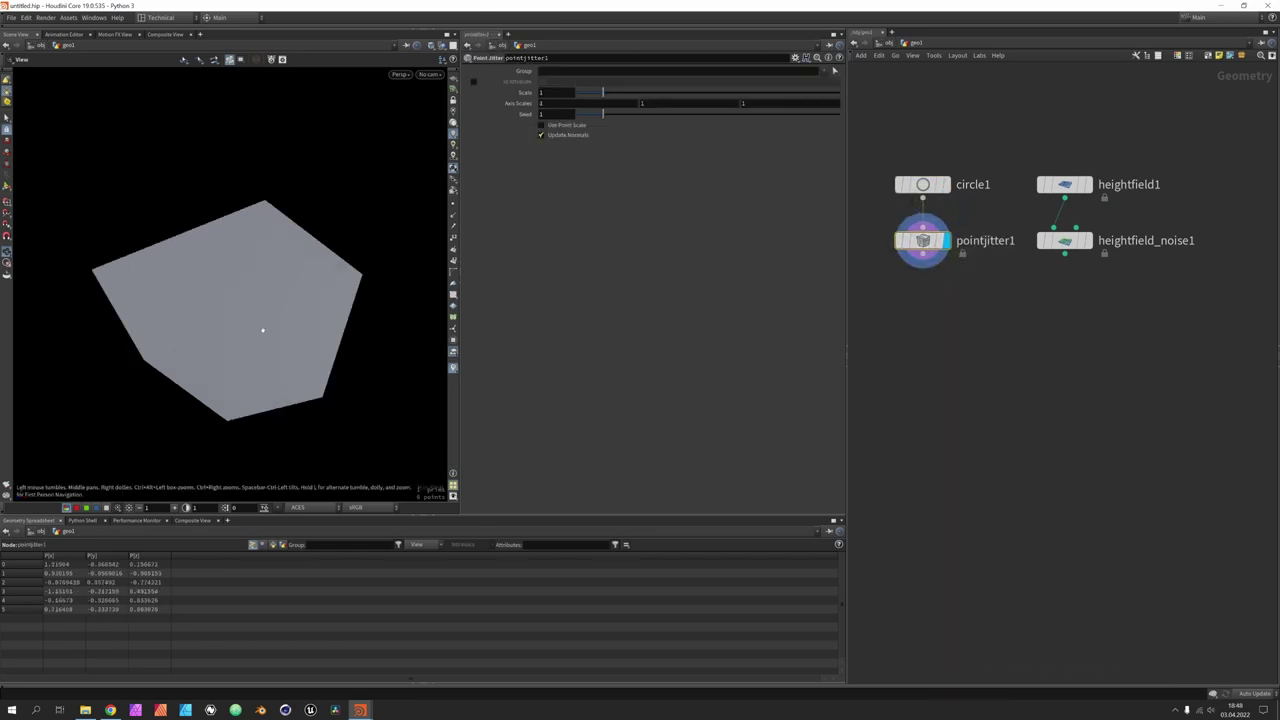
{"action": "left_click_drag", "start_coordinate": [229, 343], "coordinate": [330, 380]}
{"action": "left_click", "coordinate": [678, 105]}
{"action": "type", "text": "0"}
{"action": "key", "text": "Return"}
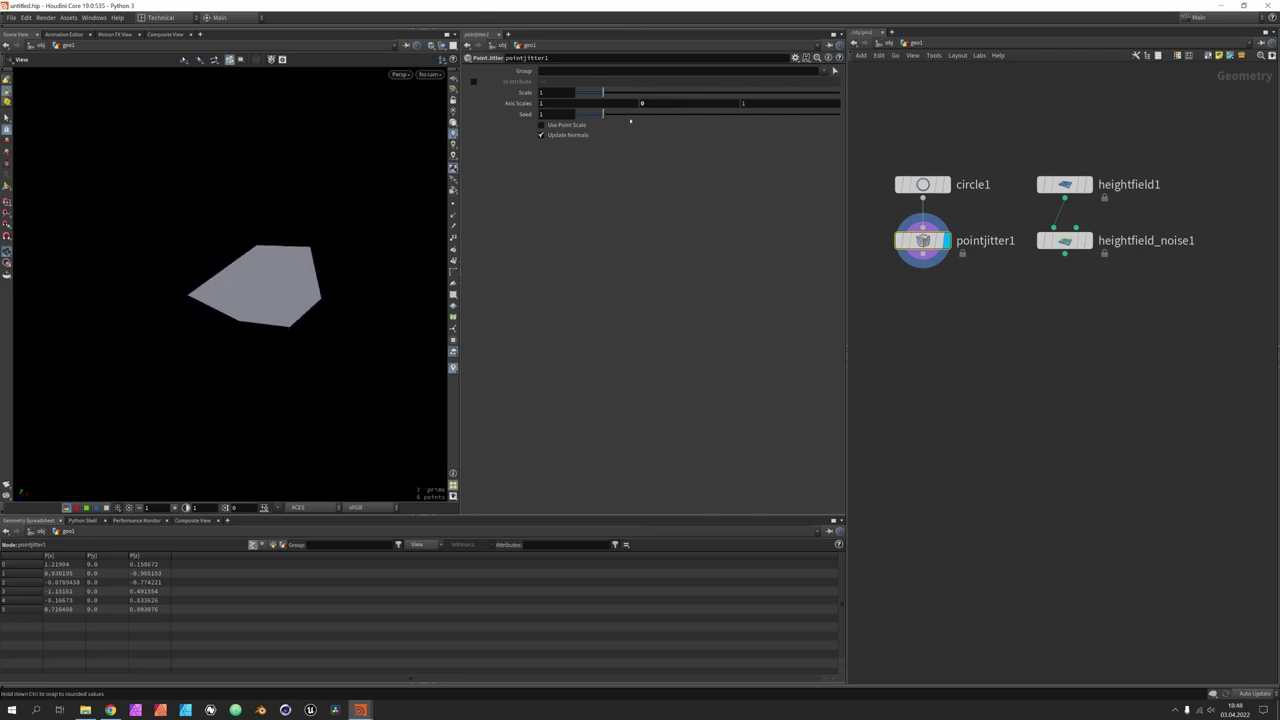
{"action": "scroll", "coordinate": [255, 290], "scroll_direction": "up", "scroll_amount": 3}
Step: Add a Transform node after the point jitter and set its uniform scale to 400
{"action": "left_click", "coordinate": [923, 265]}
{"action": "key", "text": "Tab"}
{"action": "type", "text": "tra"}
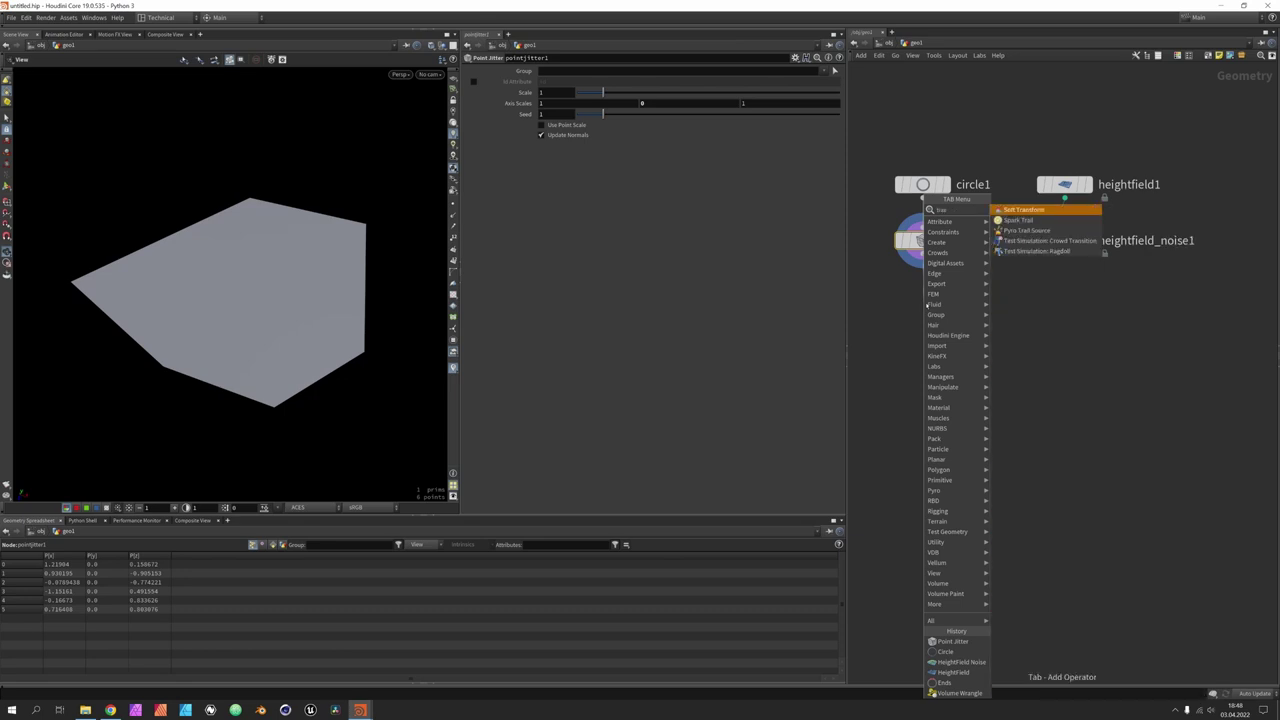
{"action": "left_click", "coordinate": [1030, 420]}
{"action": "left_click", "coordinate": [925, 303]}
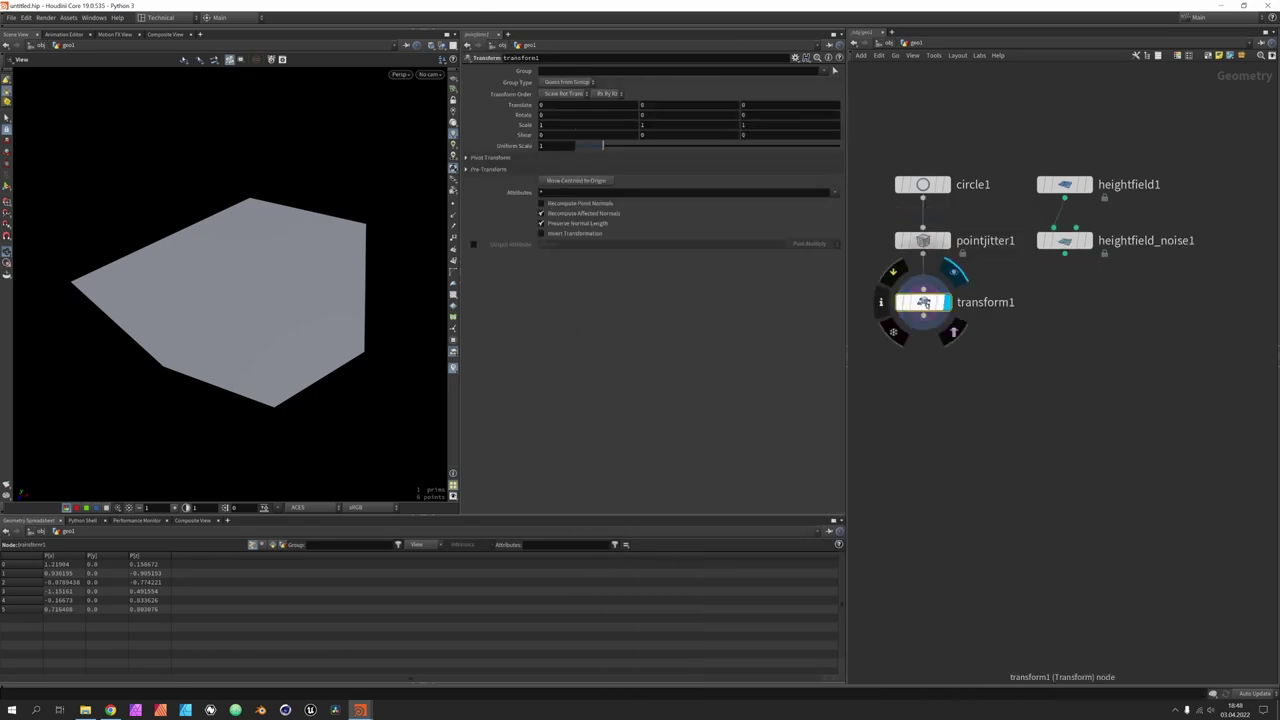
{"action": "left_click", "coordinate": [563, 150]}
{"action": "type", "text": "400"}
{"action": "key", "text": "Return"}
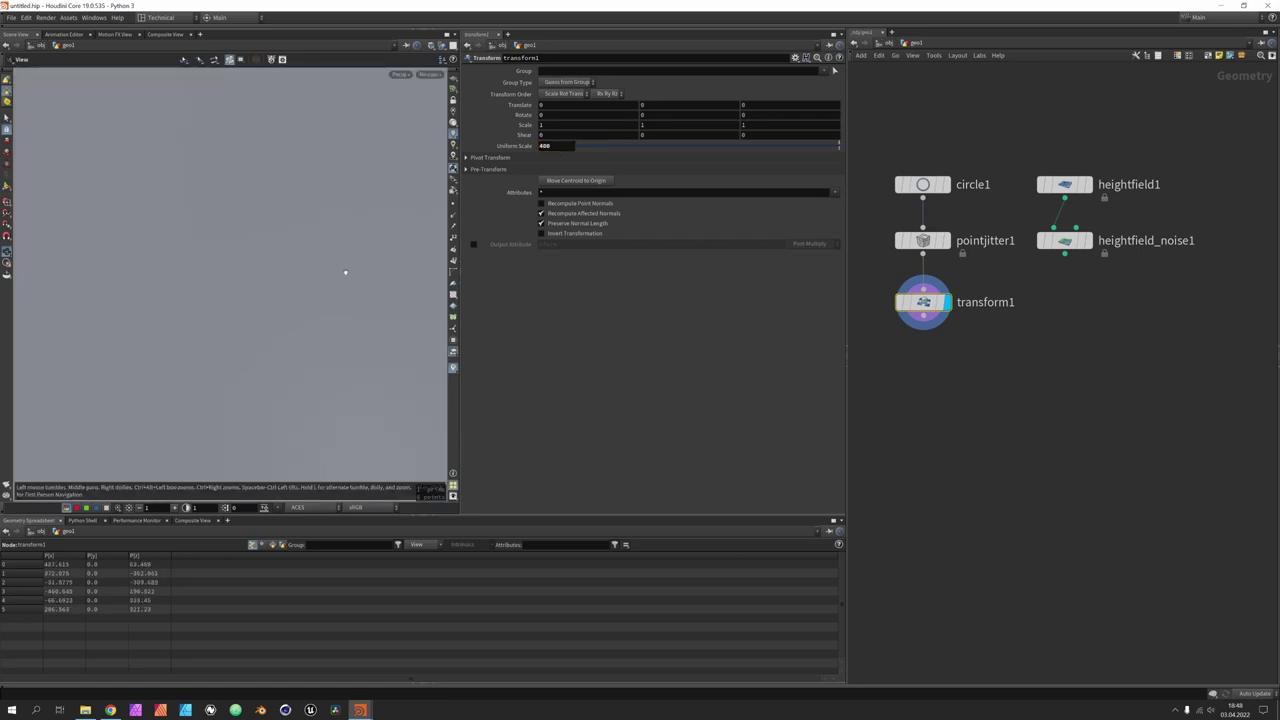
{"action": "key", "text": "h"}
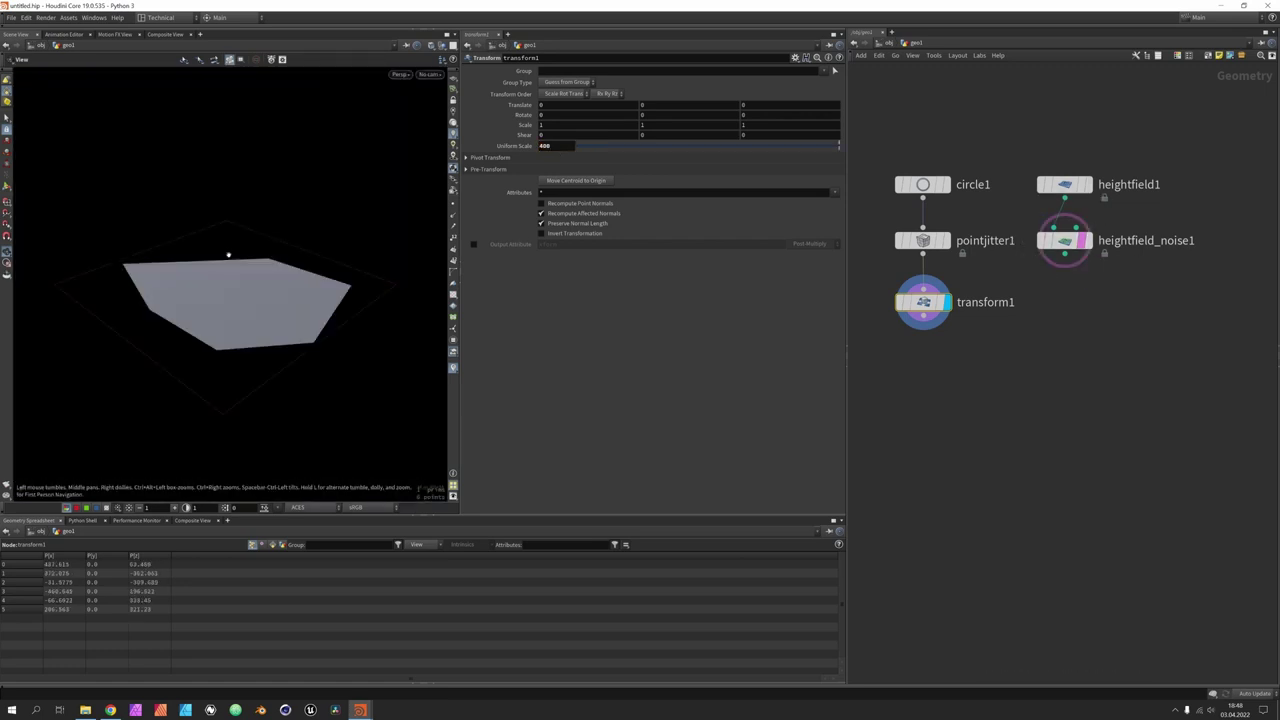
{"action": "left_click_drag", "start_coordinate": [235, 260], "coordinate": [311, 291]}
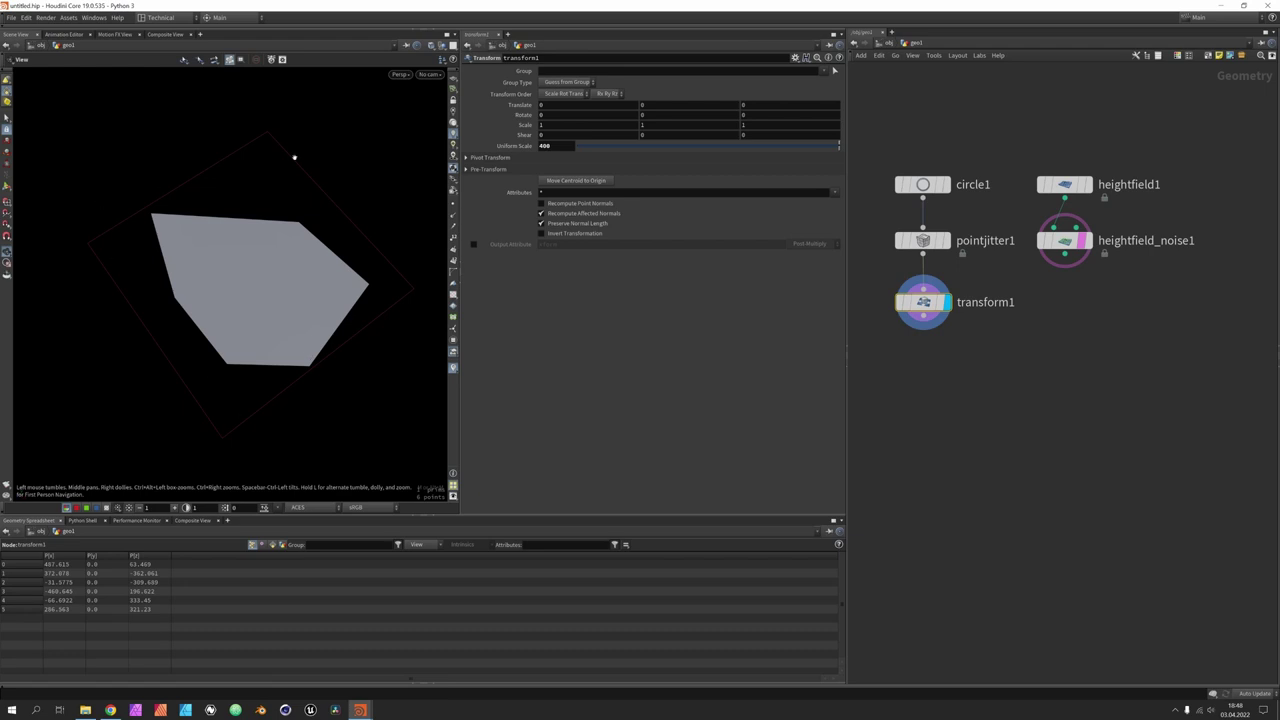
Step: Vary the point jitter's seed and set the transform's uniform scale to 300
{"action": "left_click", "coordinate": [922, 240]}
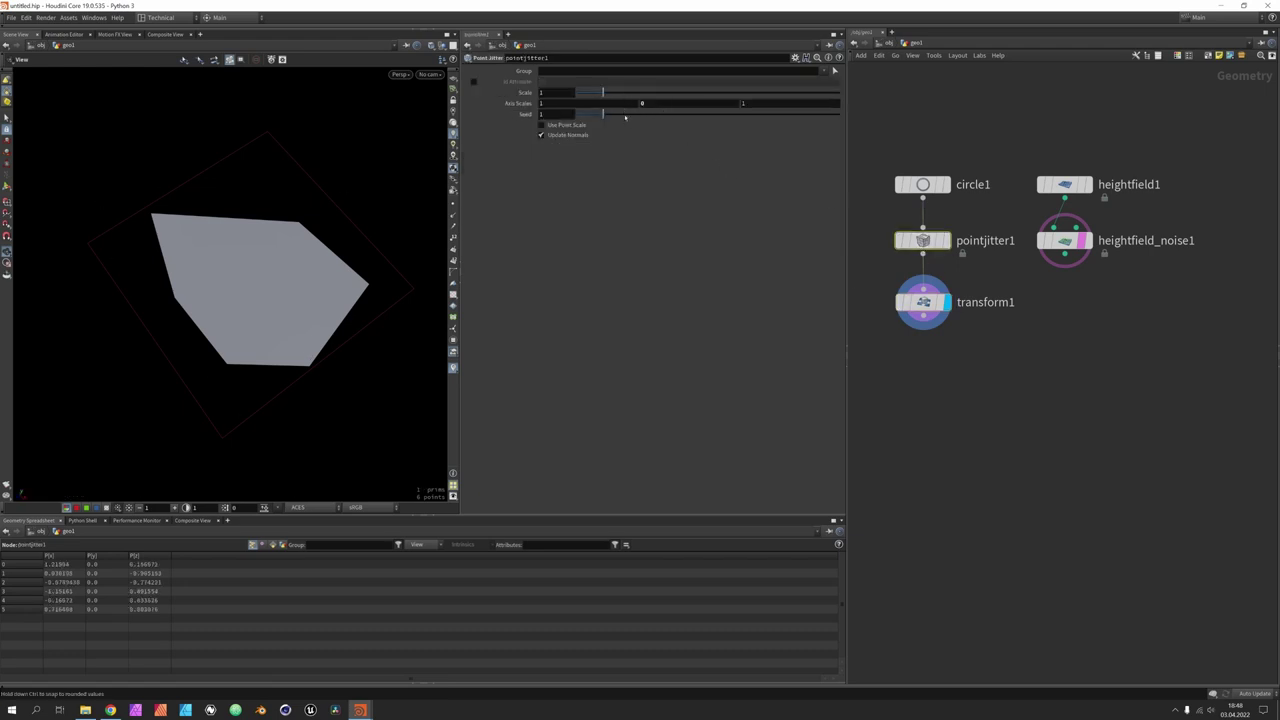
{"action": "left_click_drag", "start_coordinate": [626, 117], "coordinate": [648, 117]}
{"action": "left_click", "coordinate": [922, 302]}
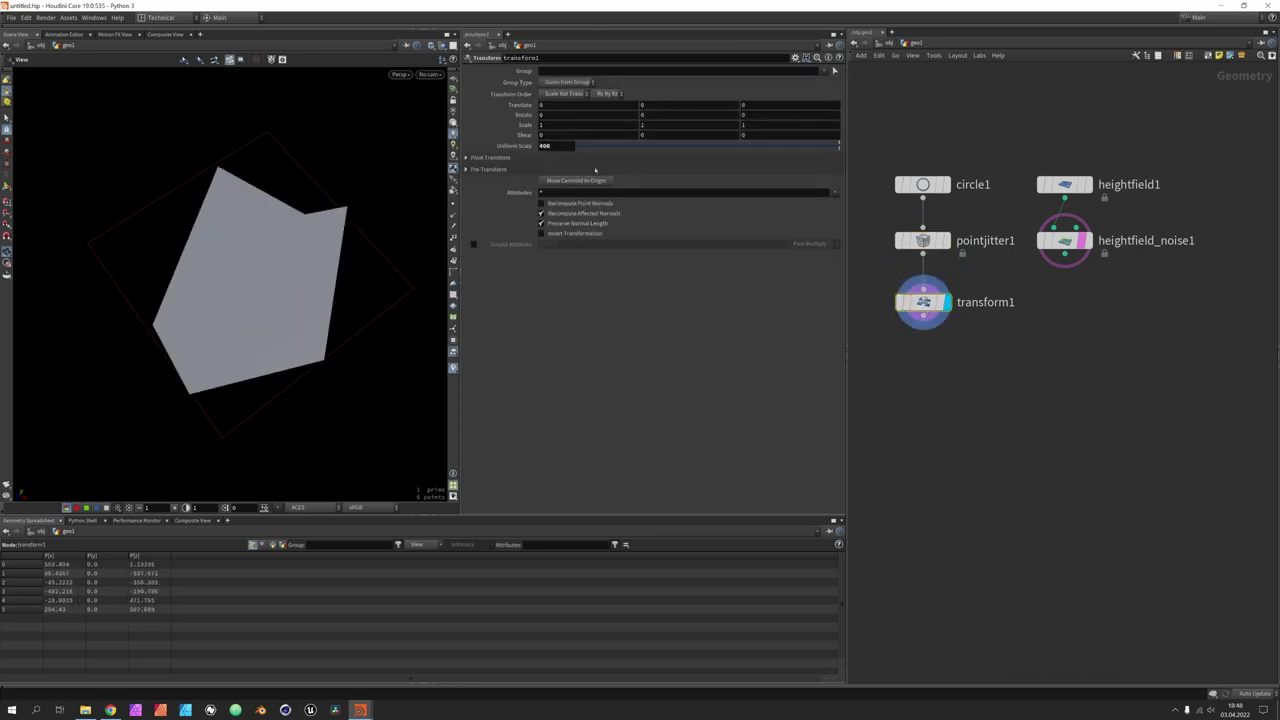
{"action": "key", "text": "Return"}
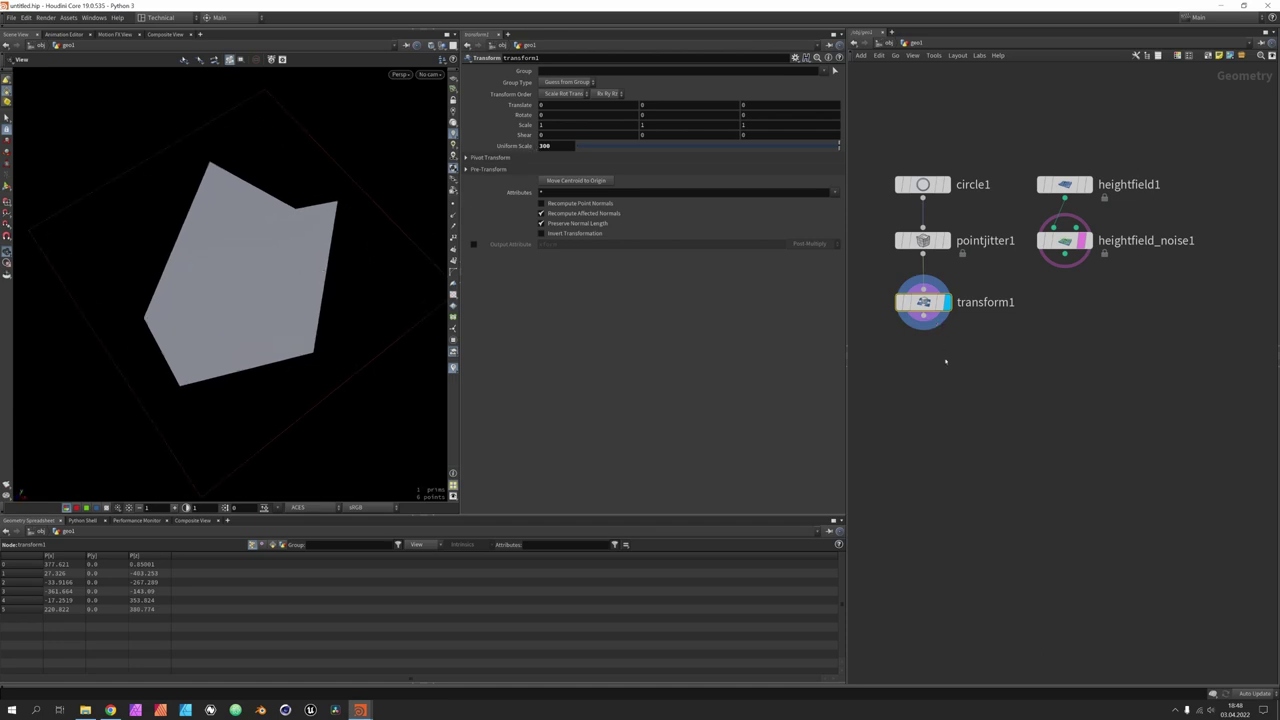
Step: Add a Resample node below the transform and set its maximum segment length to 1
{"action": "left_click", "coordinate": [934, 321]}
{"action": "type", "text": "resample"}
{"action": "key", "text": "Return"}
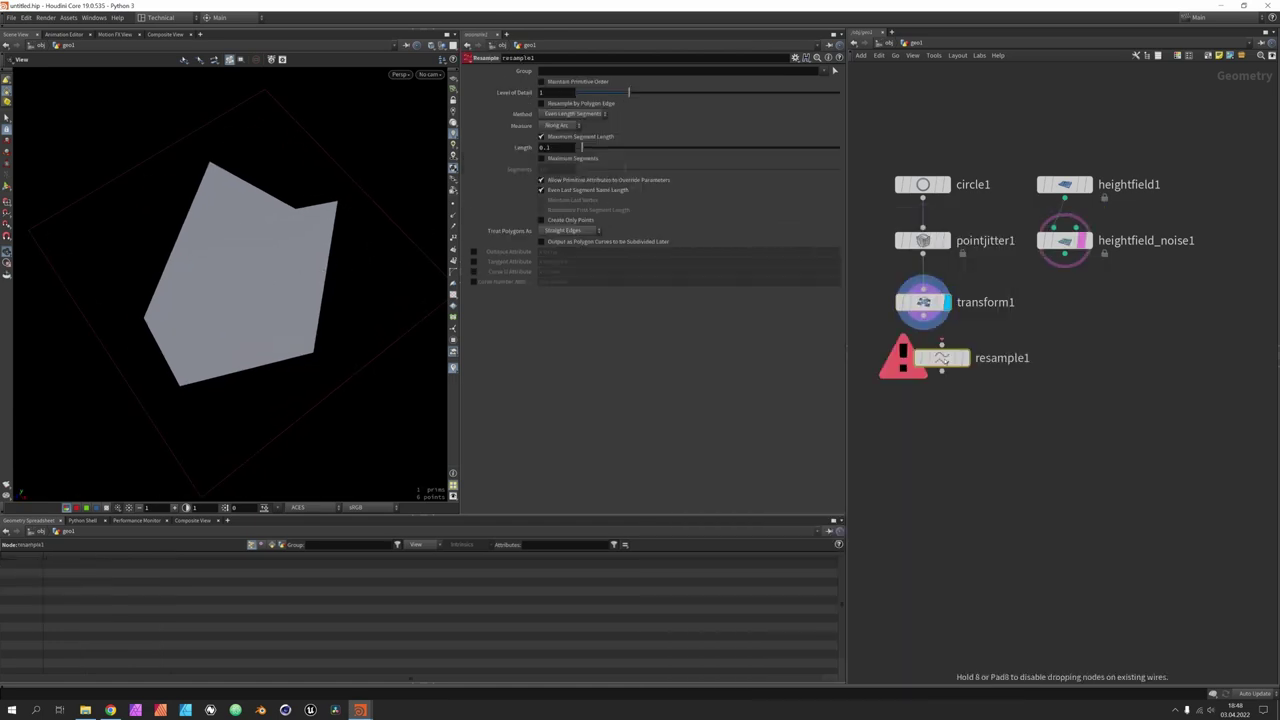
{"action": "left_click", "coordinate": [923, 373]}
{"action": "double_click", "coordinate": [545, 147]}
{"action": "type", "text": "1"}
{"action": "key", "text": "Return"}
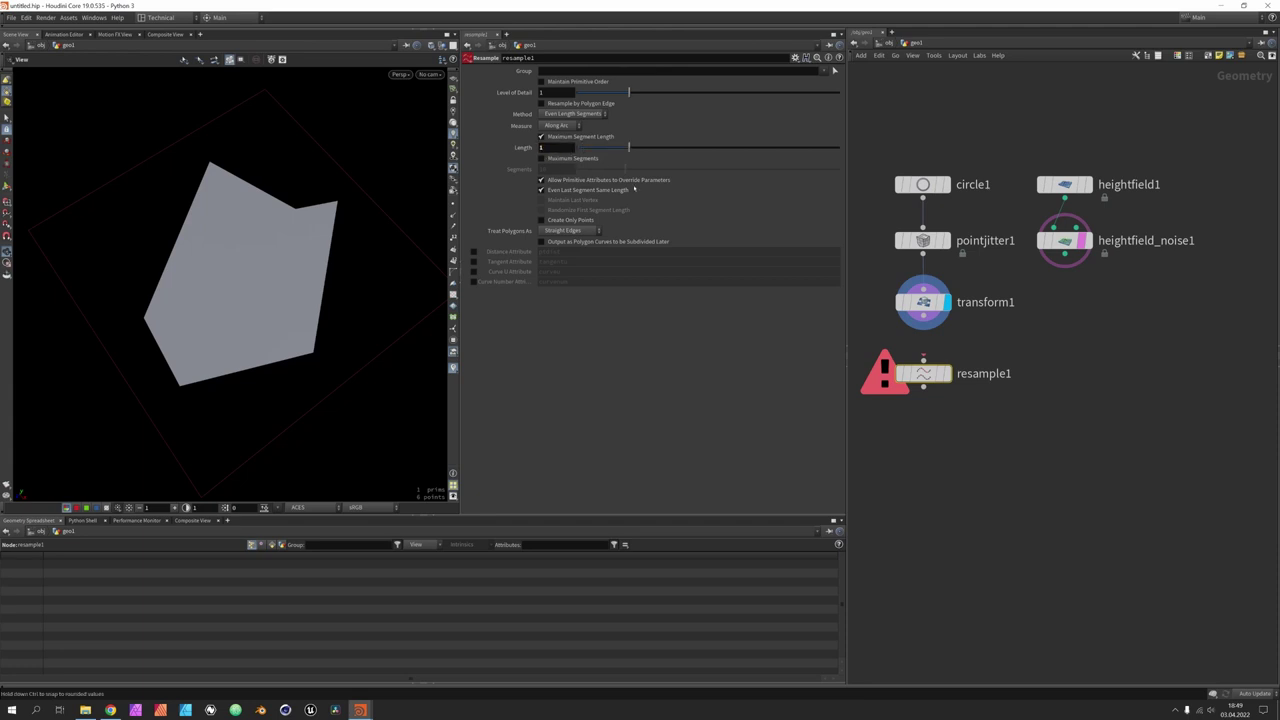
Step: Connect and display the resample node after the transform, treating polygons as Subdivision Curves
{"action": "left_click_drag", "start_coordinate": [923, 357], "coordinate": [923, 321]}
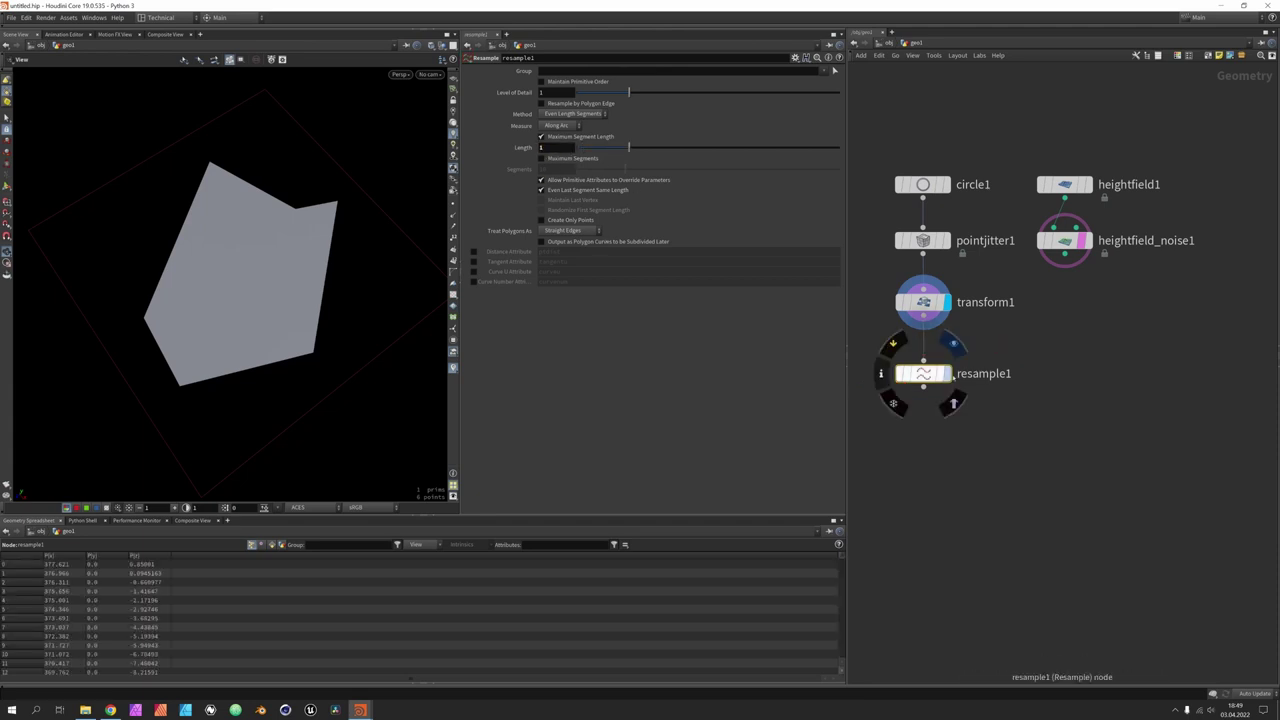
{"action": "left_click", "coordinate": [946, 374]}
{"action": "left_click", "coordinate": [570, 231]}
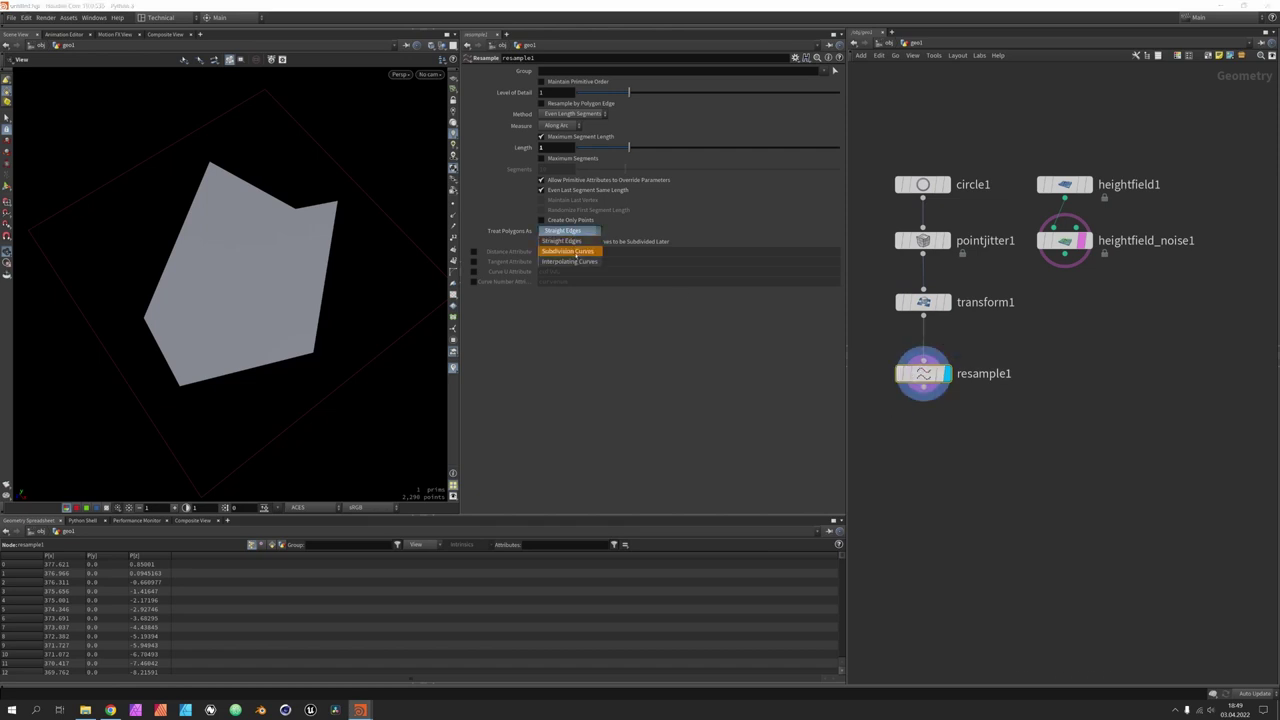
{"action": "left_click", "coordinate": [572, 252]}
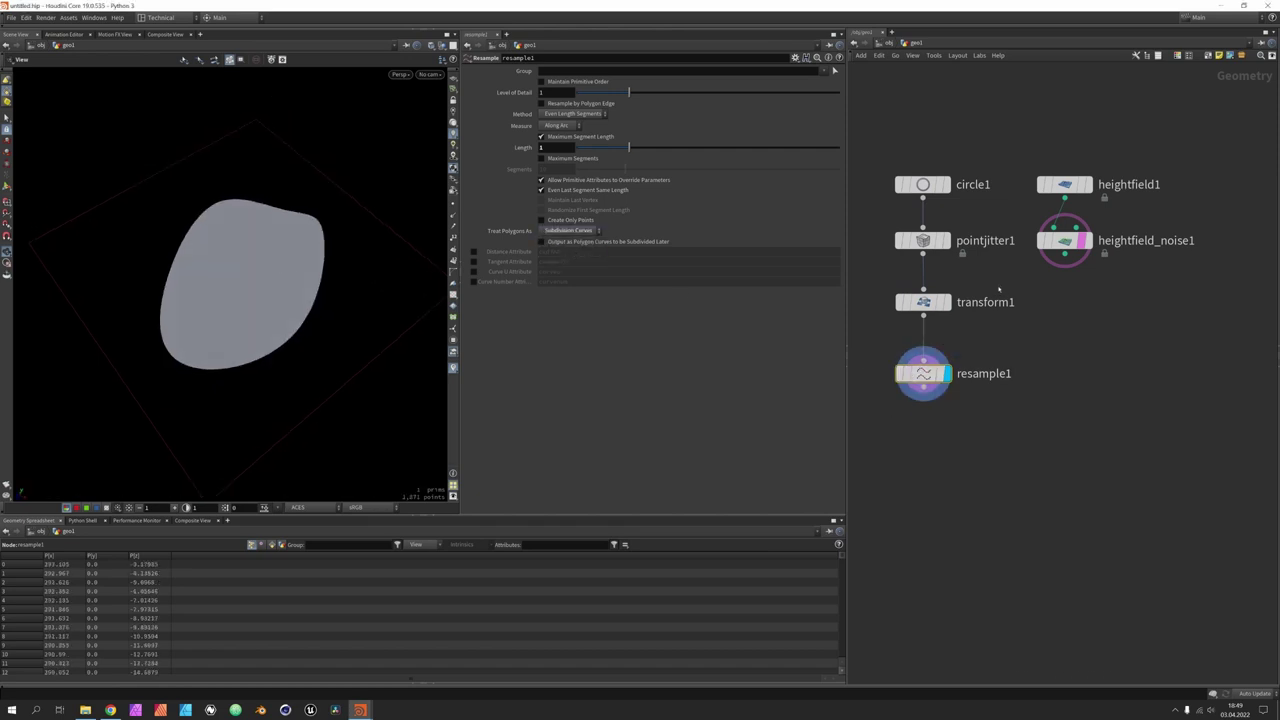
Step: Set the point jitter's seed to 4.5 and the circle's divisions to 8
{"action": "left_click", "coordinate": [923, 240]}
{"action": "left_click_drag", "start_coordinate": [664, 114], "coordinate": [697, 116]}
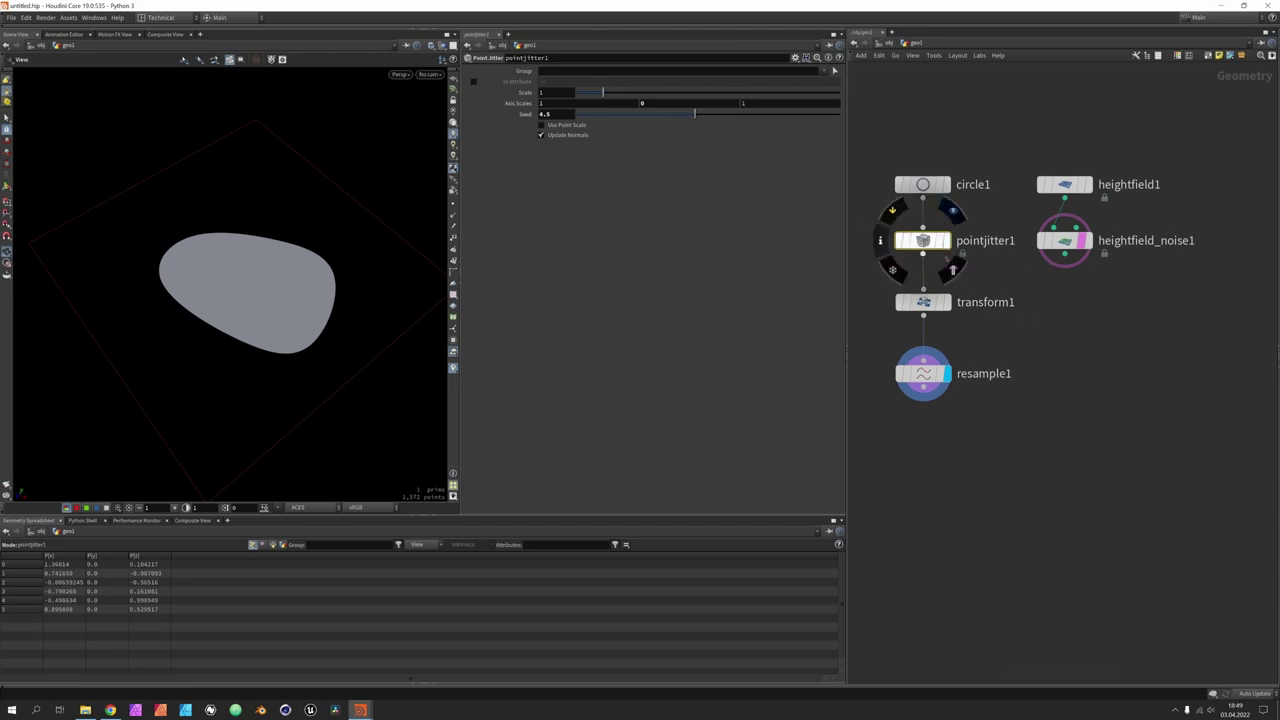
{"action": "left_click", "coordinate": [924, 187]}
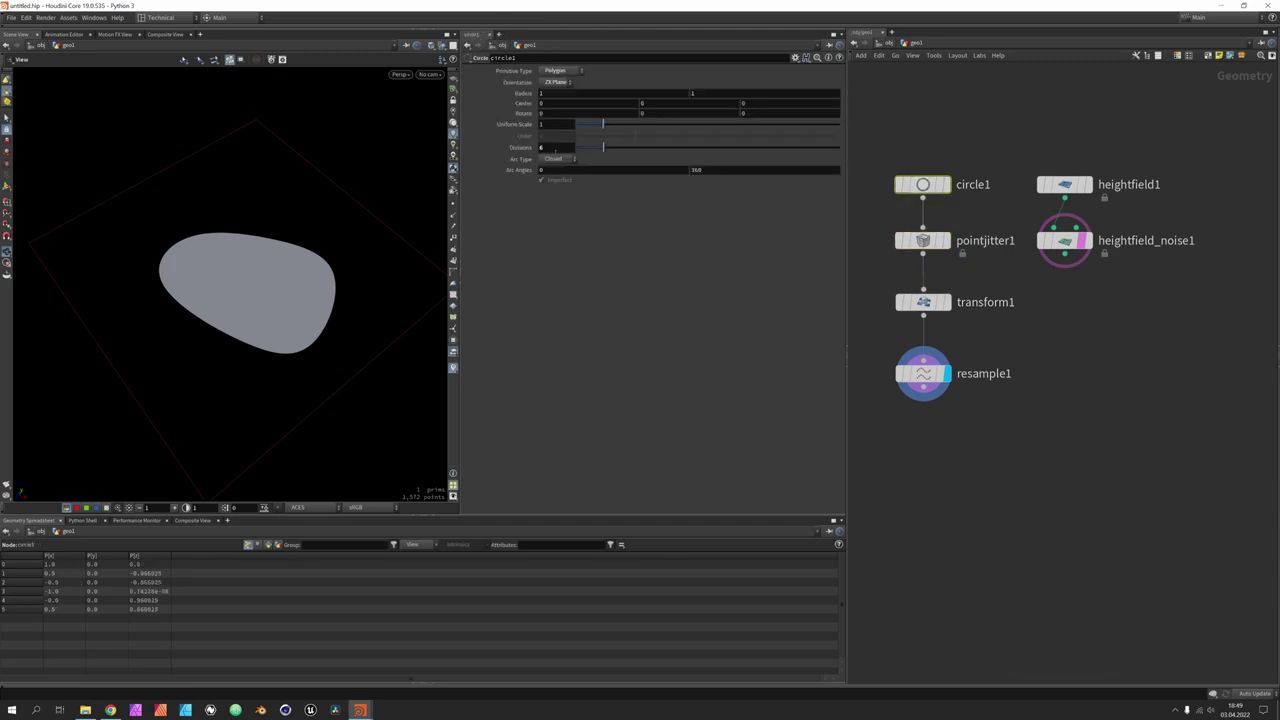
{"action": "left_click", "coordinate": [555, 148]}
{"action": "type", "text": "8"}
{"action": "key", "text": "Return"}
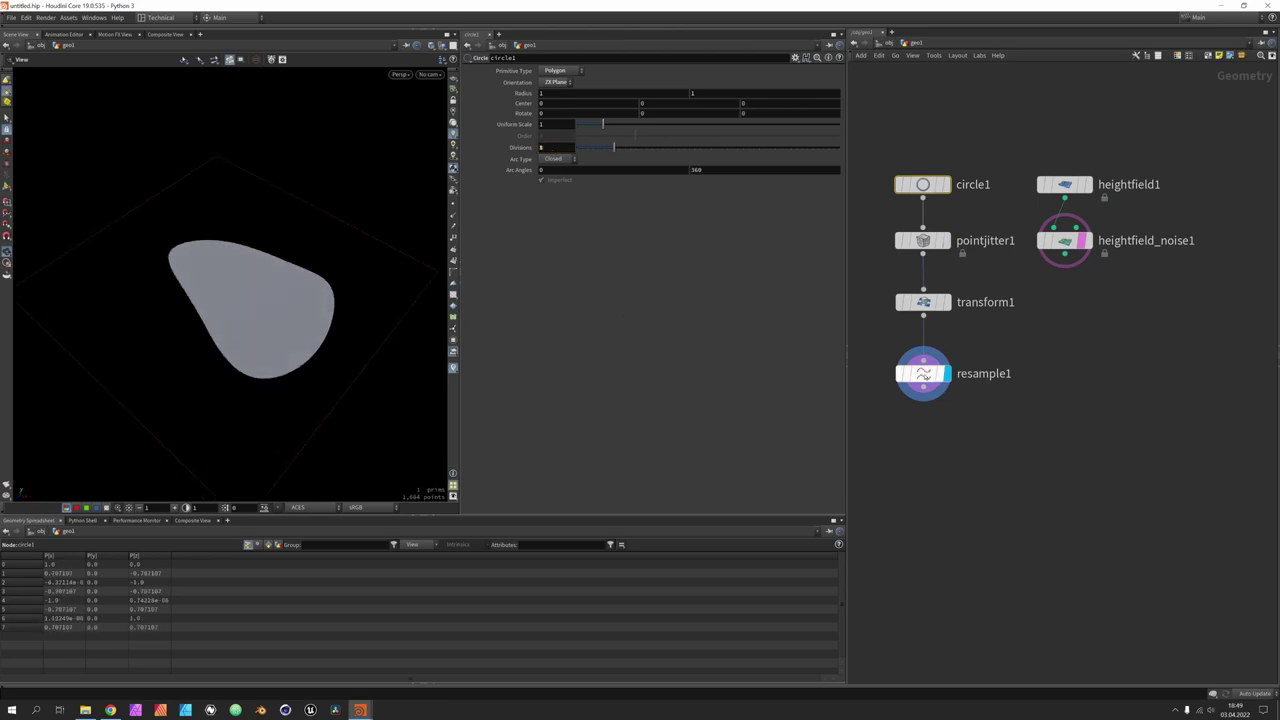
Step: Add and display an Attribute Wrangle with the resample node as first input and the heightfield noise as second input
{"action": "middle_click_drag", "start_coordinate": [1021, 446], "coordinate": [1014, 421]}
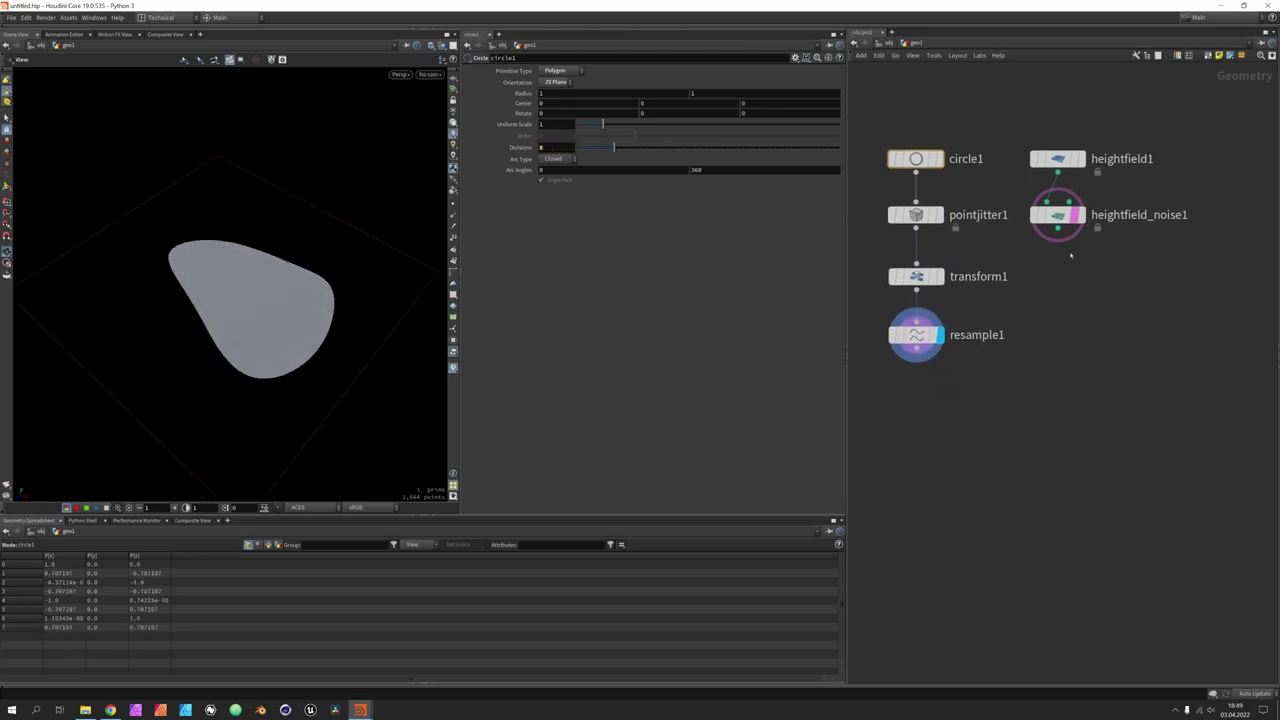
{"action": "left_click_drag", "start_coordinate": [930, 359], "coordinate": [1000, 417]}
{"action": "key", "text": "Tab"}
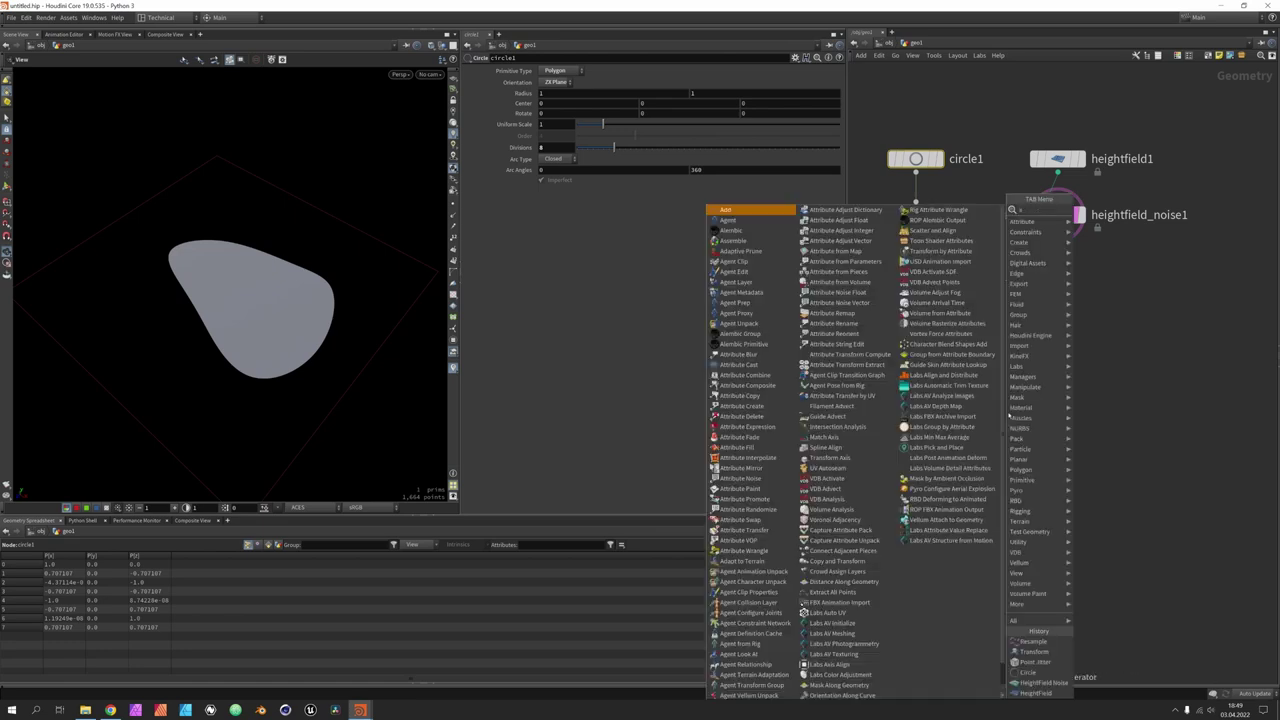
{"action": "type", "text": "aw"}
{"action": "key", "text": "Return"}
{"action": "left_click", "coordinate": [1007, 413]}
{"action": "left_click_drag", "start_coordinate": [1007, 412], "coordinate": [1058, 422]}
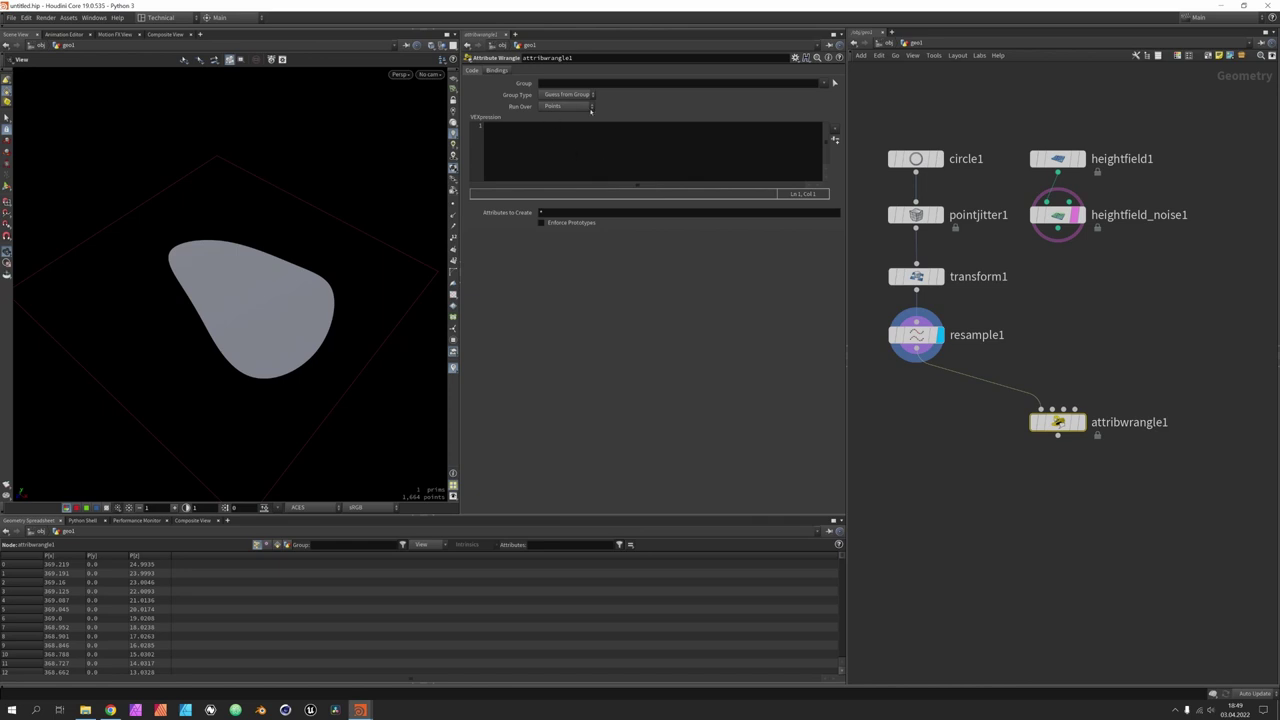
{"action": "left_click_drag", "start_coordinate": [1057, 229], "coordinate": [1053, 408]}
{"action": "left_click", "coordinate": [1080, 422]}
Step: Display the heightfield noise node and examine the names of its primitives in the geometry spreadsheet
{"action": "left_click_drag", "start_coordinate": [360, 397], "coordinate": [284, 317]}
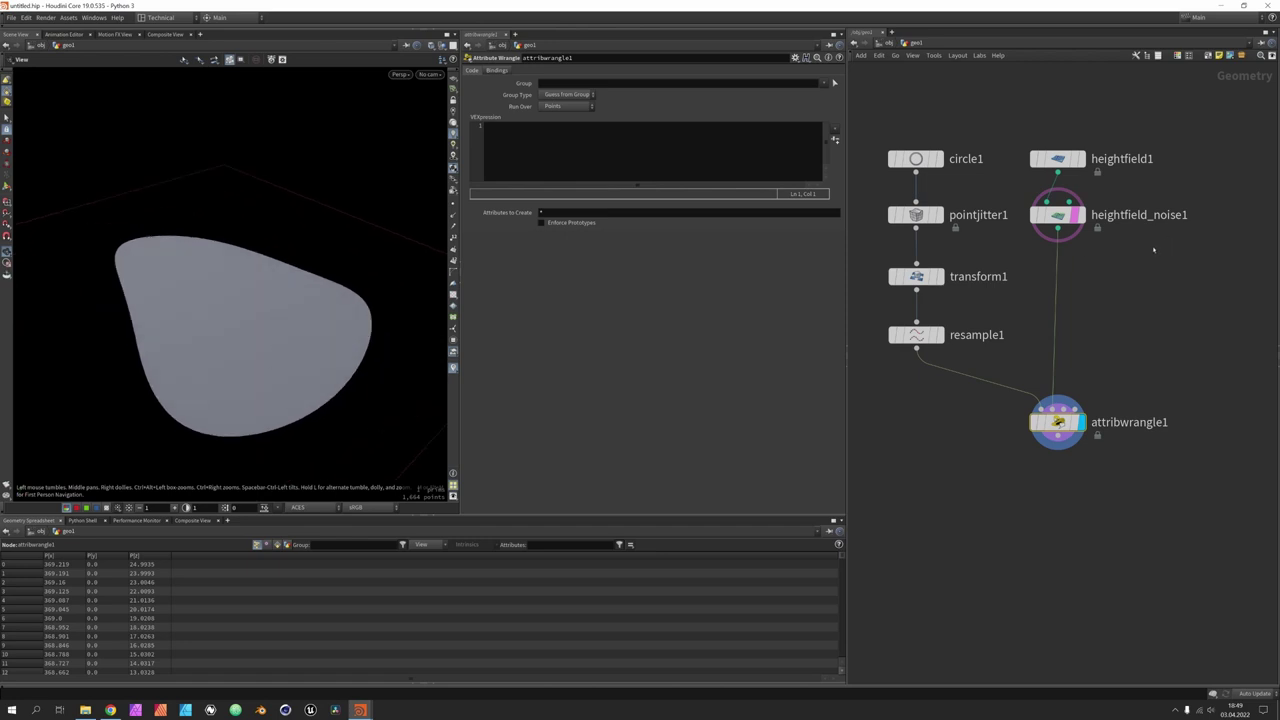
{"action": "left_click", "coordinate": [1058, 215]}
{"action": "left_click", "coordinate": [1080, 215]}
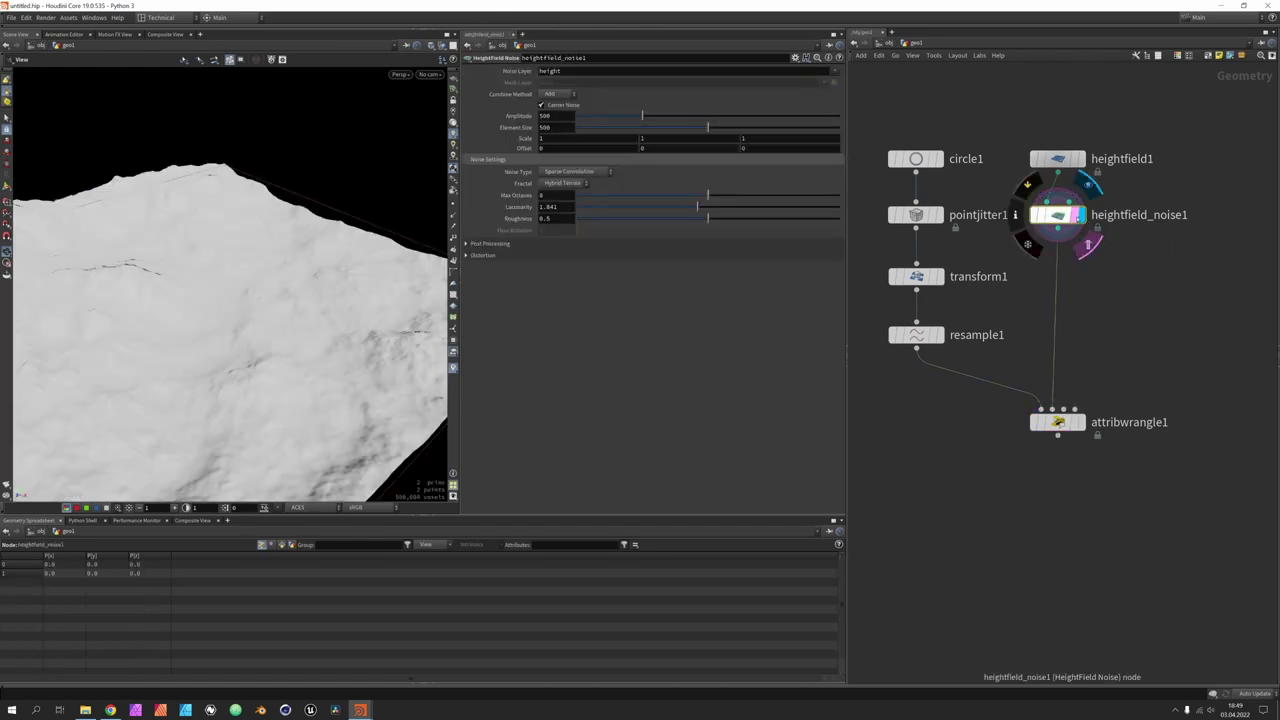
{"action": "left_click_drag", "start_coordinate": [255, 300], "coordinate": [254, 345]}
{"action": "left_click_drag", "start_coordinate": [191, 376], "coordinate": [169, 355]}
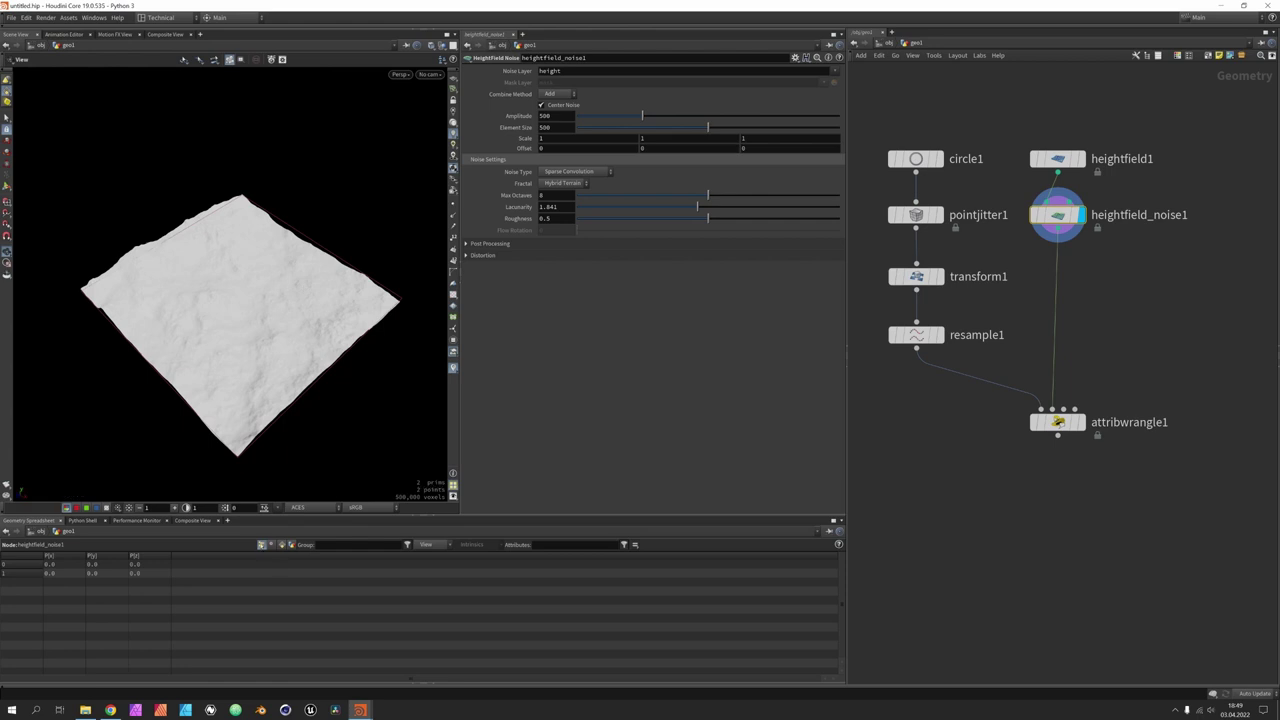
{"action": "left_click", "coordinate": [281, 544]}
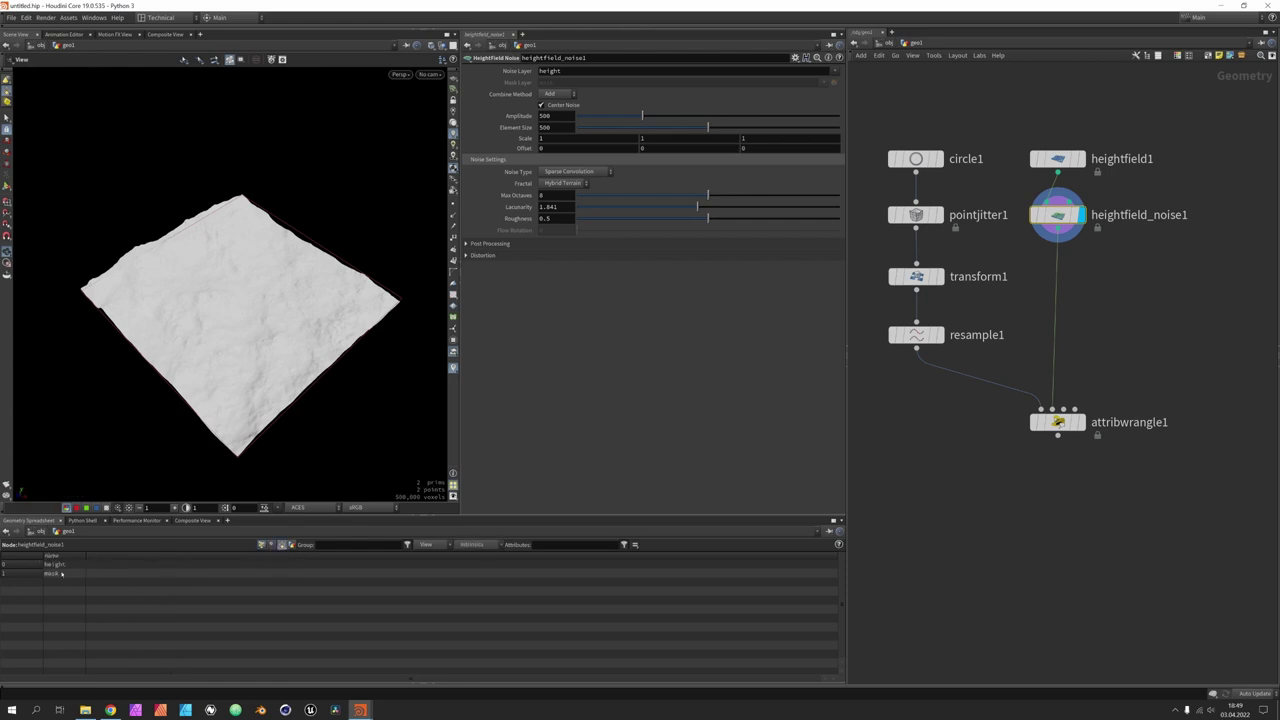
{"action": "left_click", "coordinate": [43, 566]}
{"action": "left_click", "coordinate": [65, 573]}
{"action": "mouse_move", "coordinate": [252, 384]}
{"action": "left_mouse_down"}
{"action": "mouse_move", "coordinate": [258, 330]}
{"action": "mouse_move", "coordinate": [262, 380]}
{"action": "left_mouse_up"}
{"action": "scroll", "coordinate": [258, 314], "scroll_direction": "up", "scroll_amount": 5}
Step: Display the attribute wrangle and enter the expression v@P = volumesample(1, "height", v@P); in it
{"action": "left_click", "coordinate": [1081, 422]}
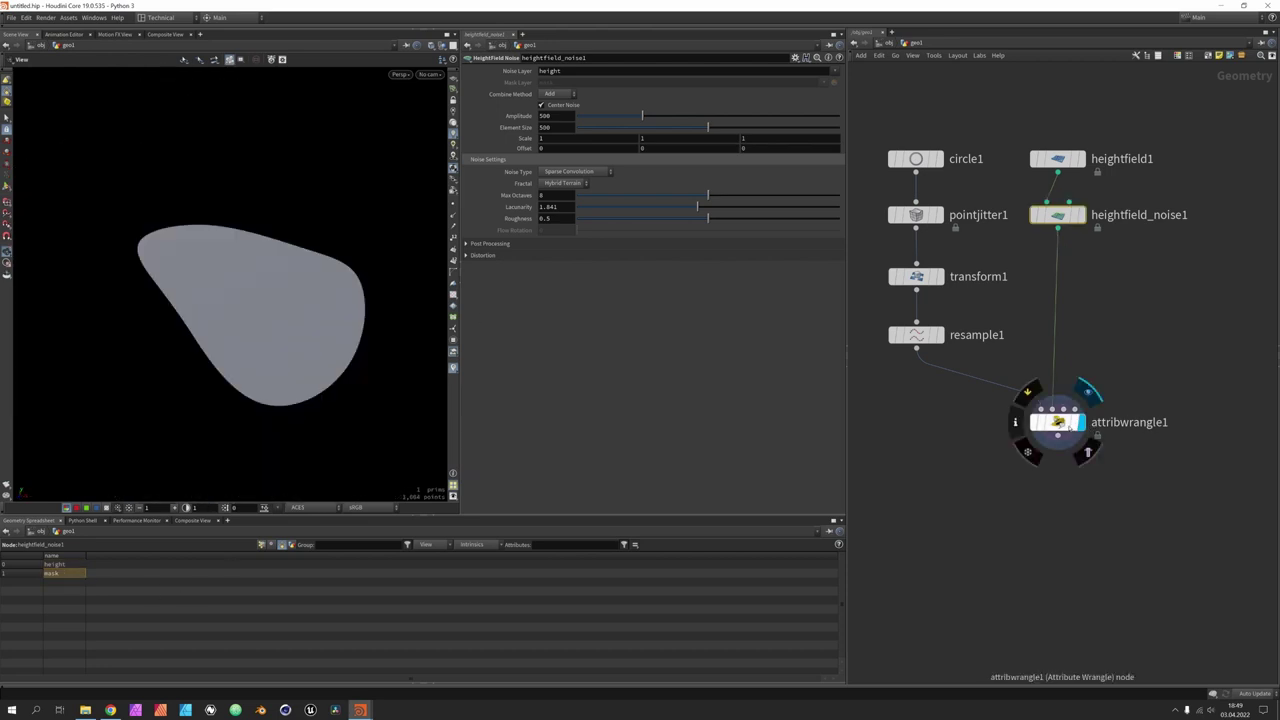
{"action": "left_click", "coordinate": [1058, 422]}
{"action": "type", "text": "v"}
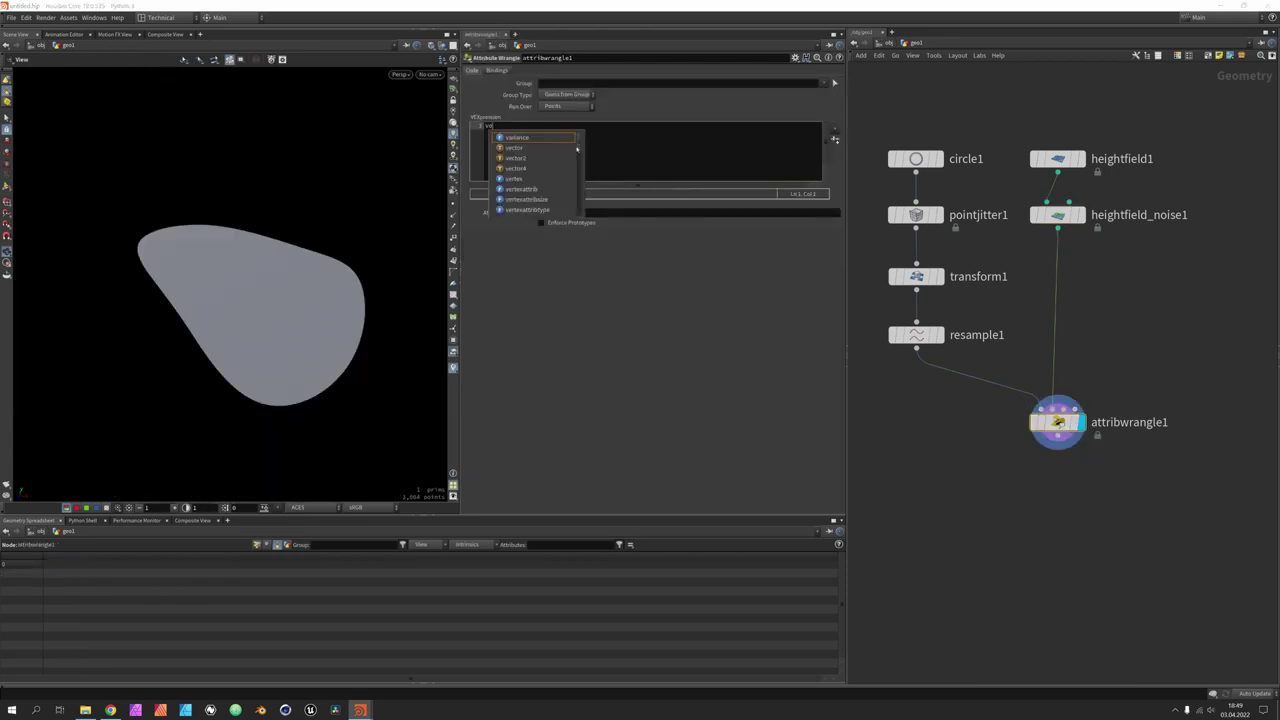
{"action": "type", "text": "olumessaampl"}
{"action": "key", "text": "Return"}
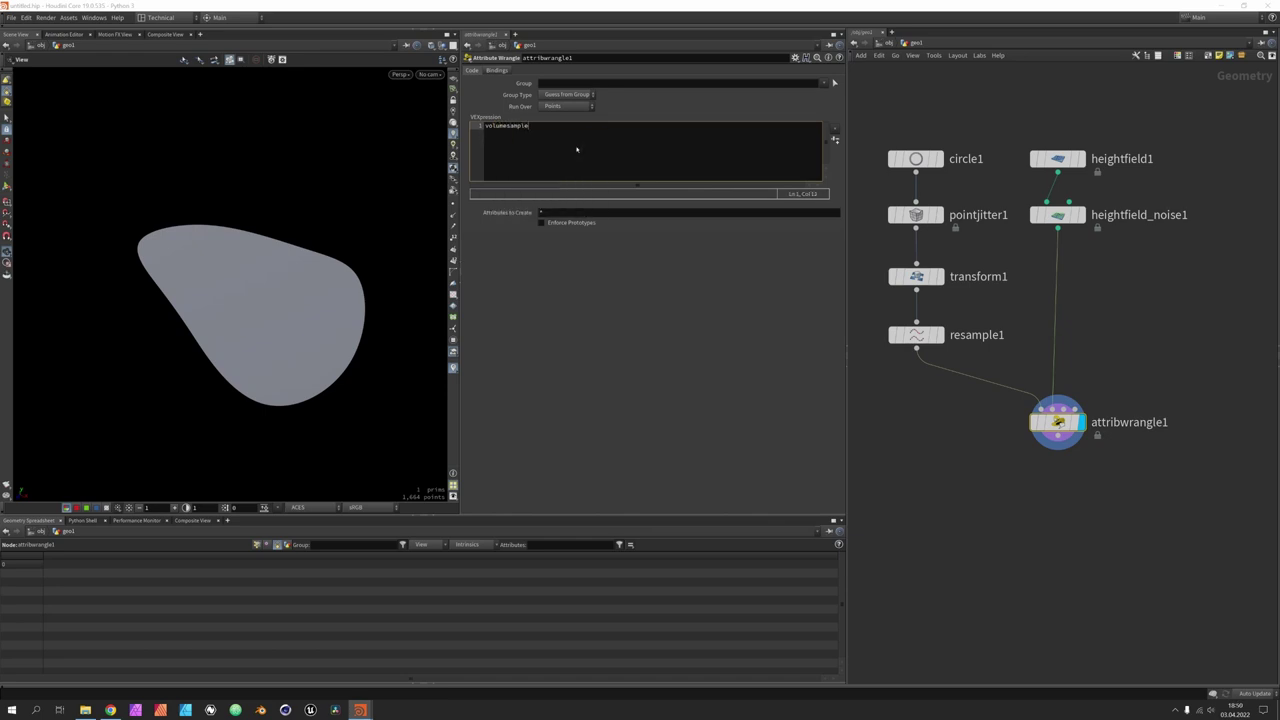
{"action": "type", "text": "1"}
{"action": "type", "text": ", \"height\", v@P"}
{"action": "type", "text": "v@P ="}
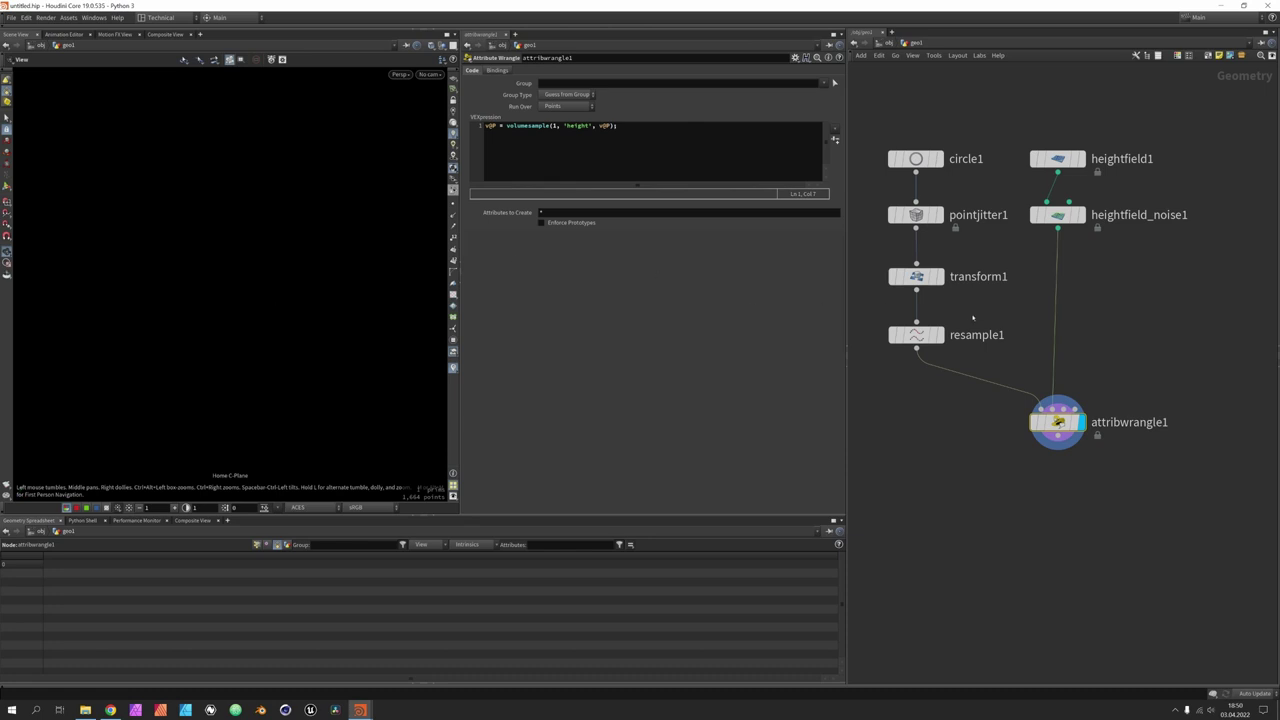
{"action": "left_click", "coordinate": [499, 127]}
{"action": "type", "text": ".y"}
{"action": "type", "text": "h"}
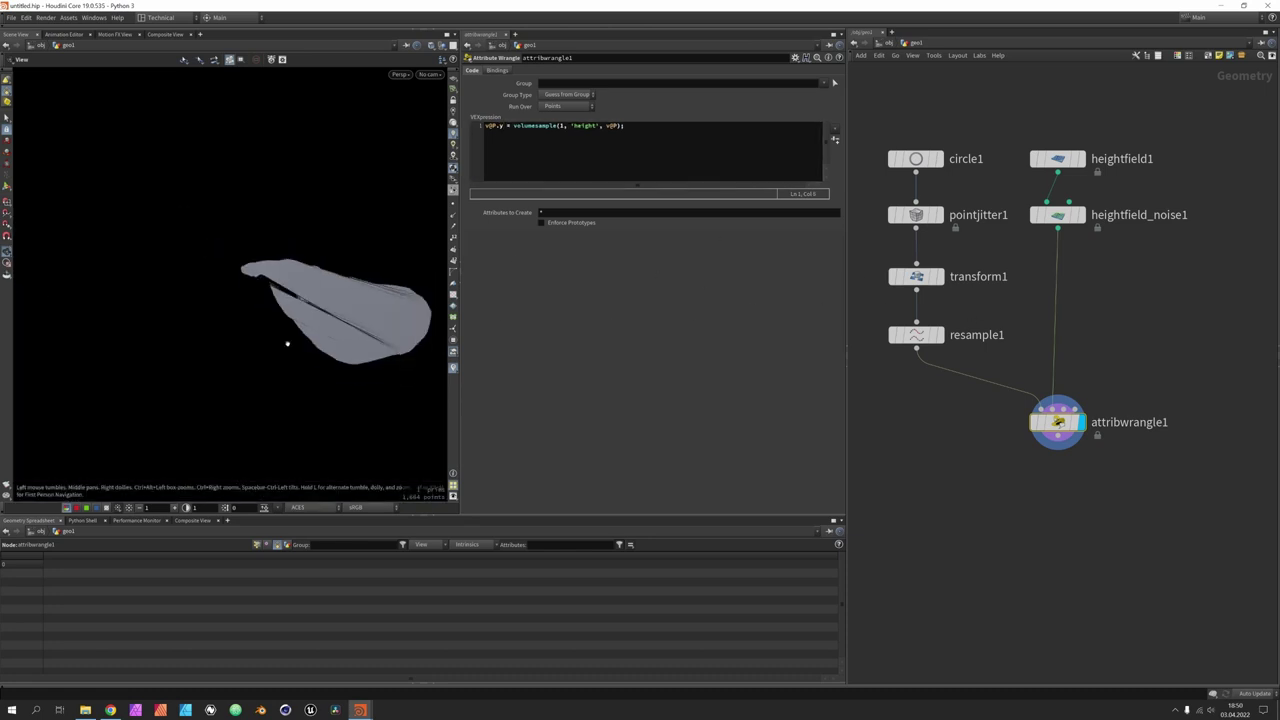
{"action": "left_click_drag", "start_coordinate": [240, 310], "coordinate": [286, 294]}
Step: Compare the noise terrain with the projected curve by displaying the heightfield noise and the wrangle in turn
{"action": "mouse_move", "coordinate": [1058, 215]}
{"action": "left_click", "coordinate": [1087, 186]}
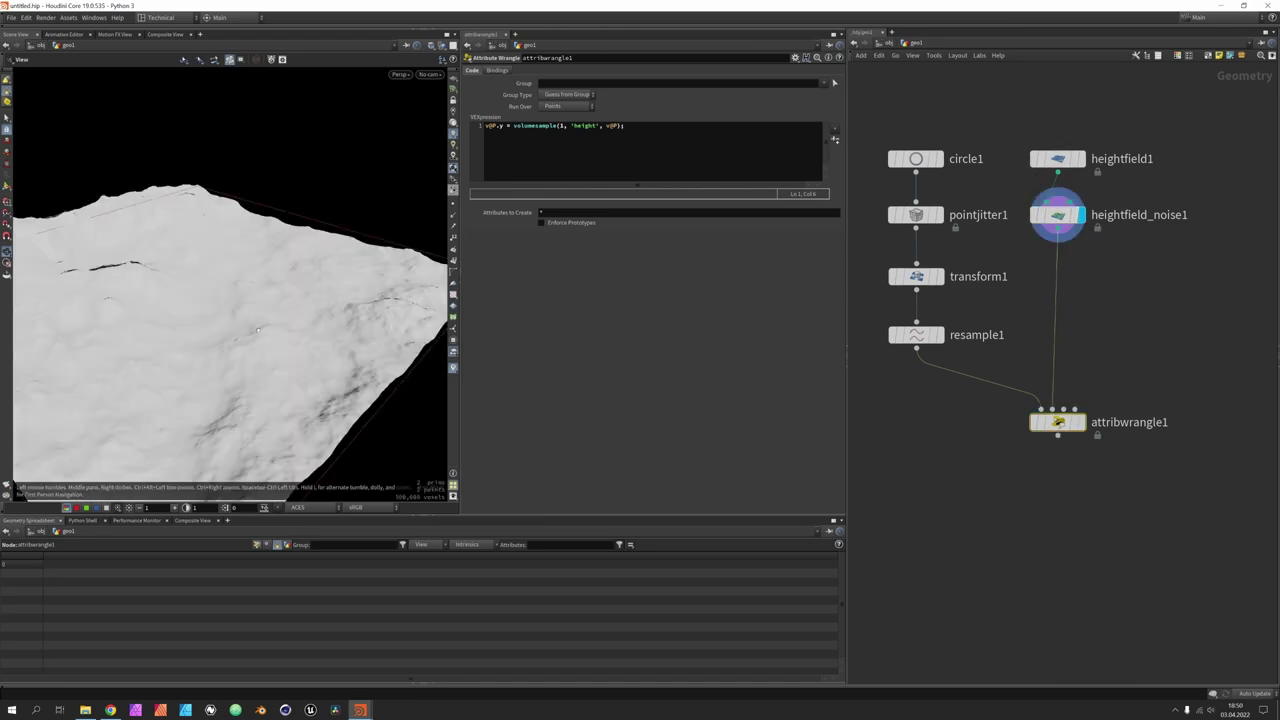
{"action": "left_click", "coordinate": [1087, 392]}
{"action": "left_click_drag", "start_coordinate": [230, 300], "coordinate": [264, 310]}
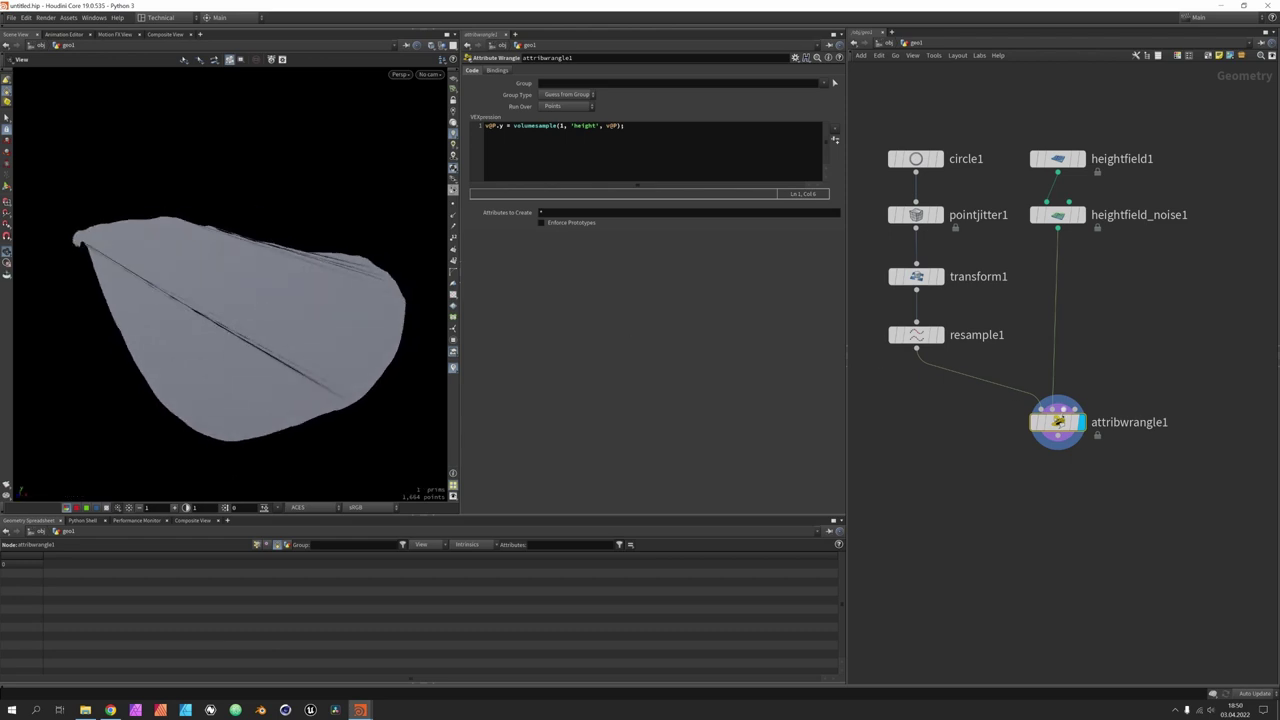
Step: Insert an Ends node between the resample and the wrangle, with Close U set to Unroll with Shared Points
{"action": "left_click_drag", "start_coordinate": [1058, 422], "coordinate": [1058, 449]}
{"action": "key", "text": "Tab"}
{"action": "type", "text": "en"}
{"action": "key", "text": "Return"}
{"action": "left_click_drag", "start_coordinate": [968, 408], "coordinate": [921, 394]}
{"action": "left_click", "coordinate": [574, 103]}
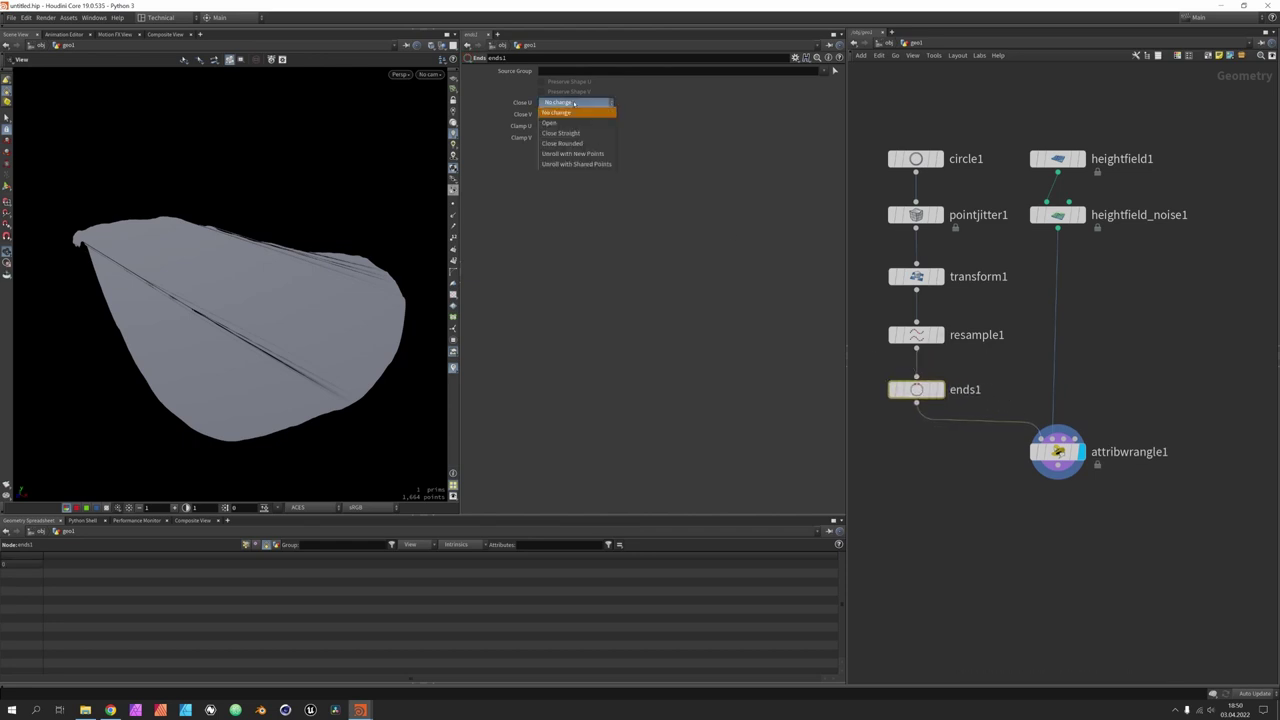
{"action": "left_click", "coordinate": [585, 166]}
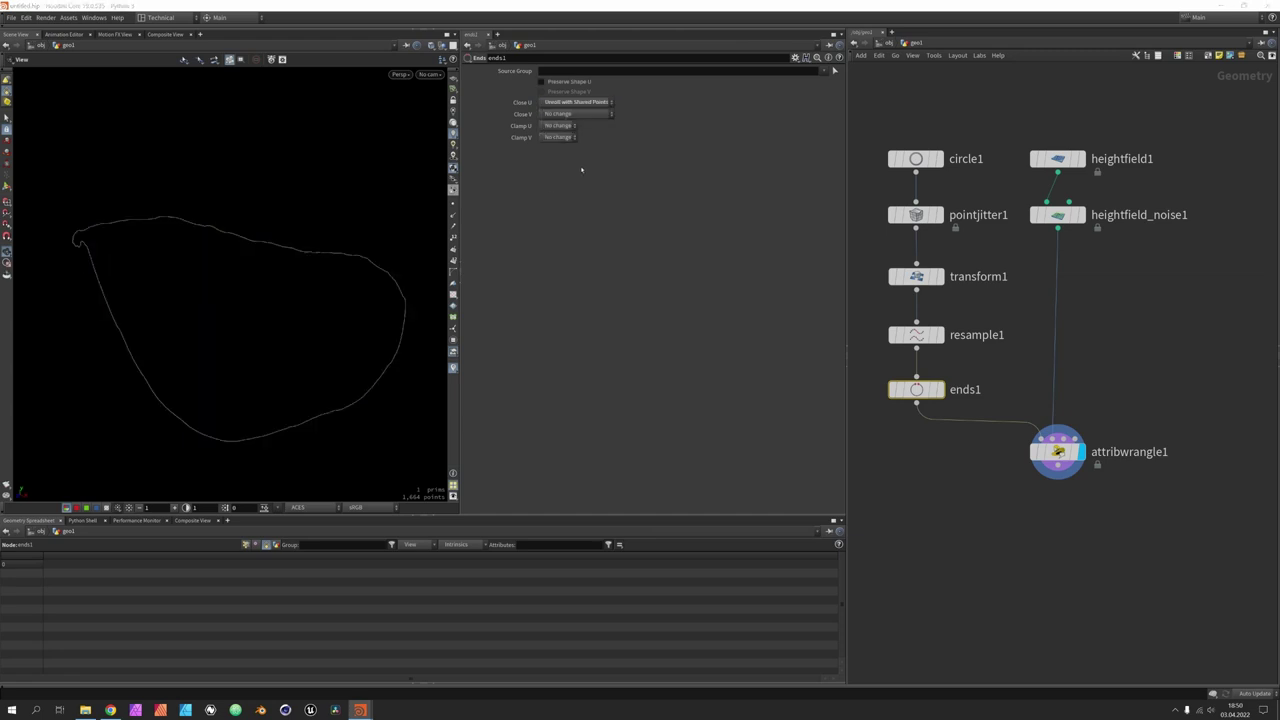
{"action": "left_click_drag", "start_coordinate": [280, 330], "coordinate": [144, 285]}
{"action": "left_click_drag", "start_coordinate": [287, 390], "coordinate": [380, 360]}
{"action": "left_click", "coordinate": [1045, 452]}
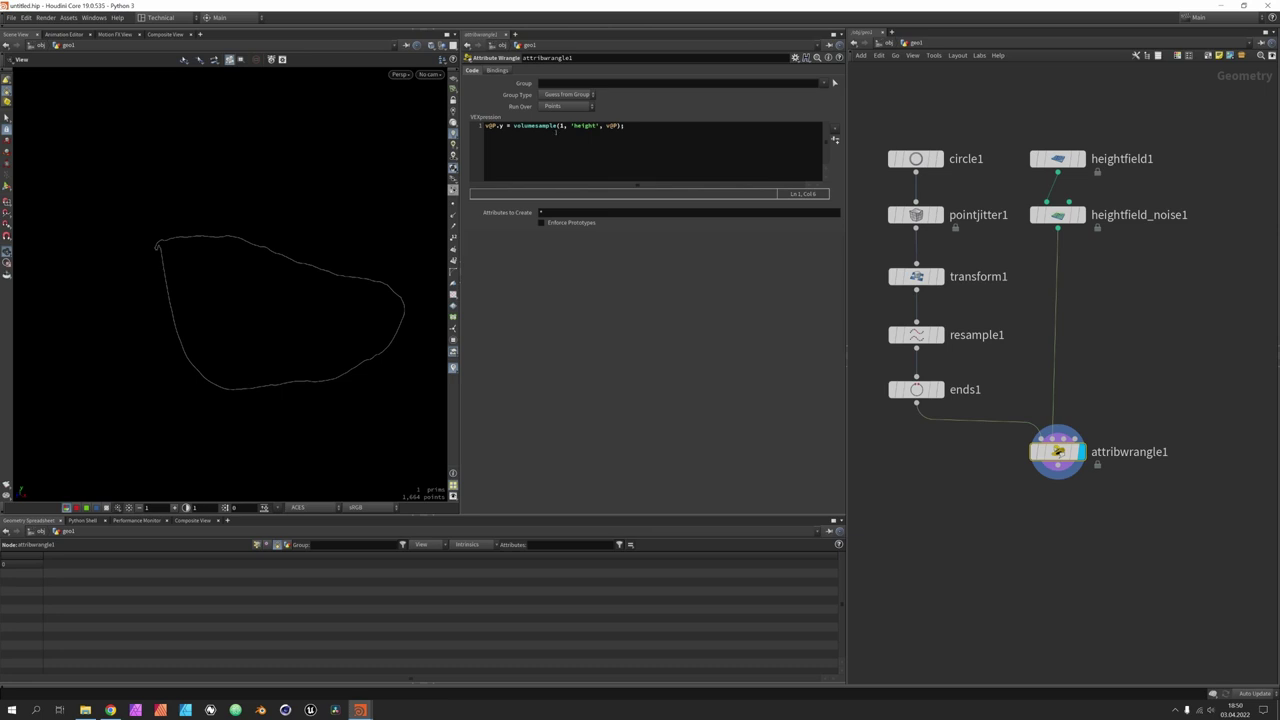
{"action": "left_click_drag", "start_coordinate": [509, 130], "coordinate": [487, 130]}
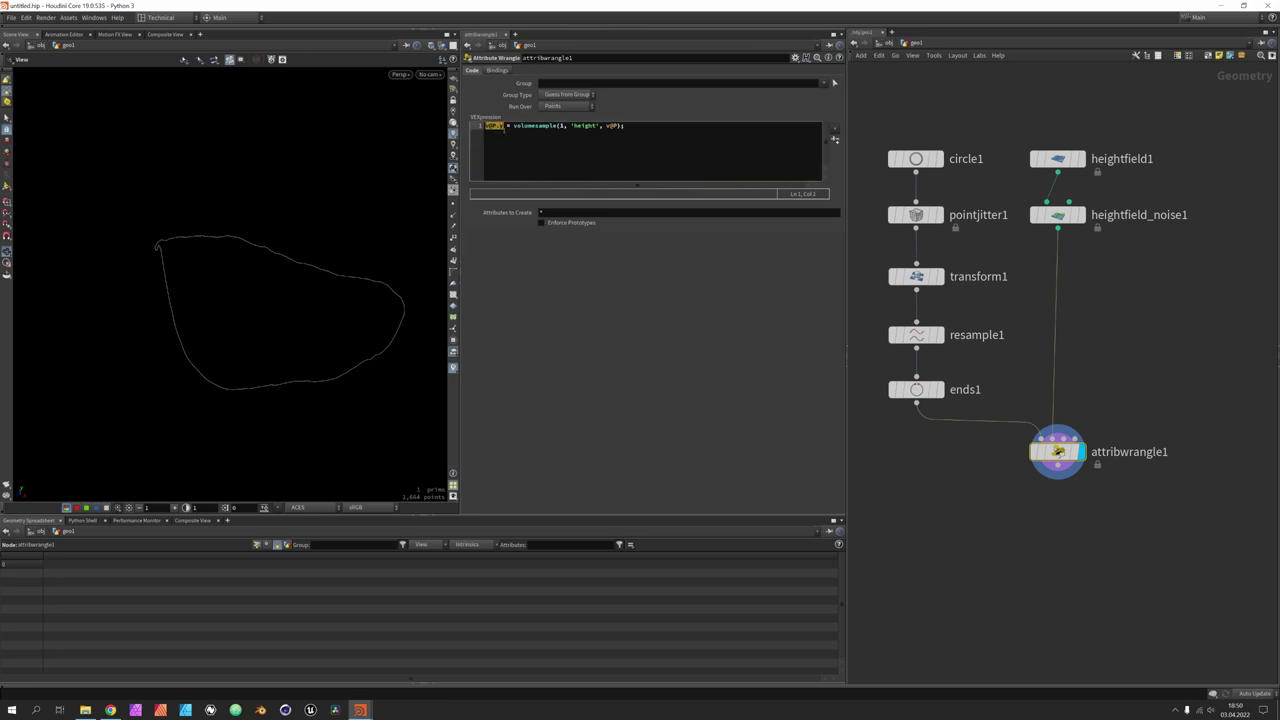
{"action": "type", "text": "f@height"}
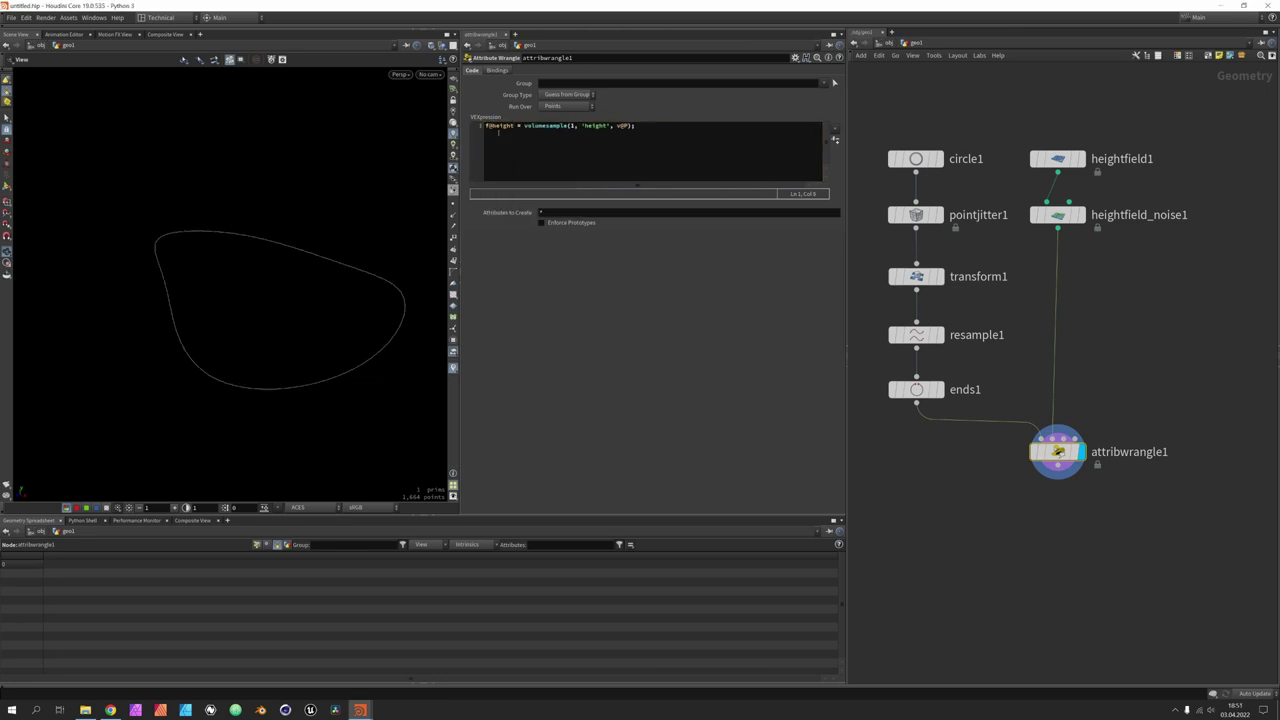
Step: Declare float lift = chf('lift'); in the wrangle, create its parameter, and add lift to the sampled height
{"action": "left_click", "coordinate": [490, 132]}
{"action": "key", "text": "Return"}
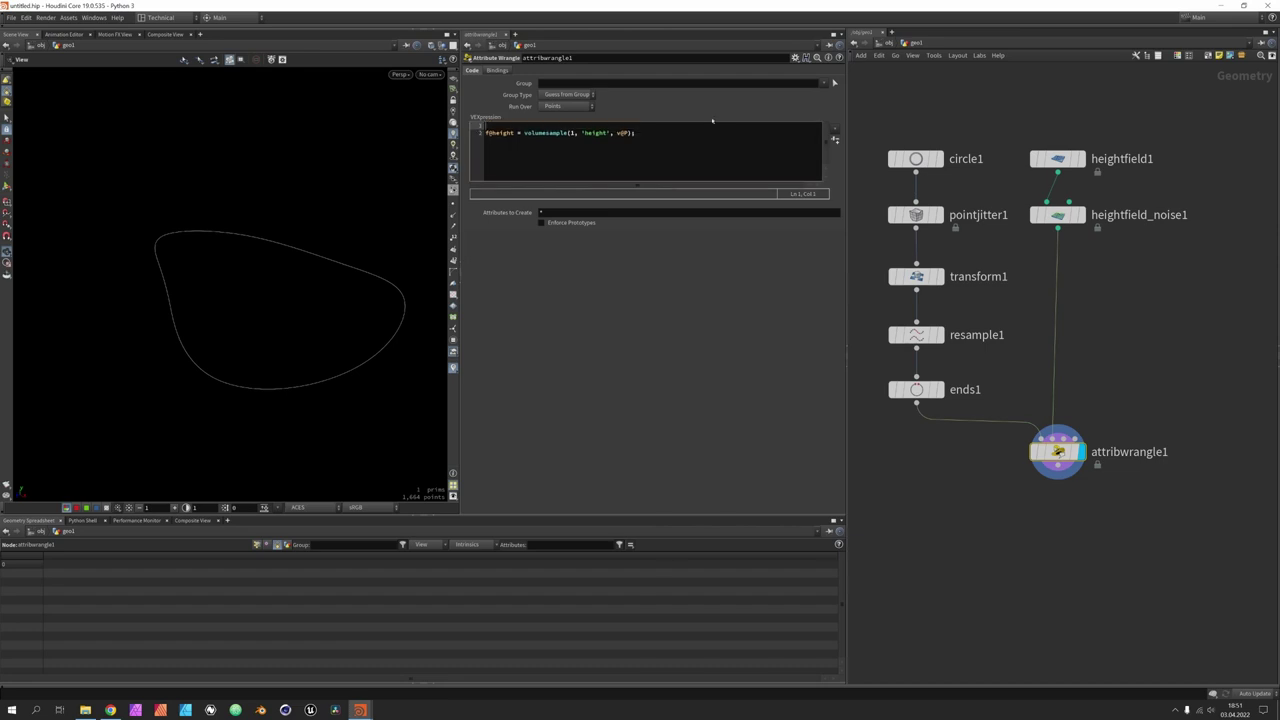
{"action": "type", "text": "float lift = chf('"}
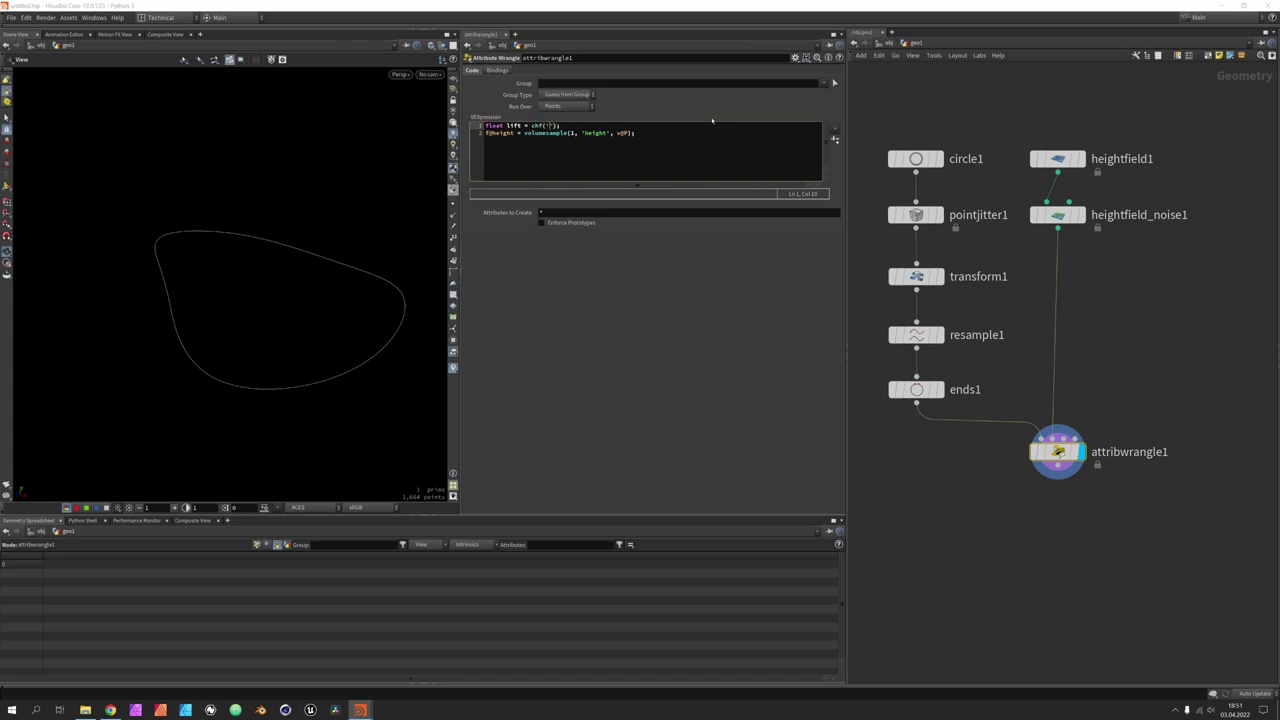
{"action": "type", "text": "lift"}
{"action": "key", "text": "Return"}
{"action": "left_click", "coordinate": [835, 139]}
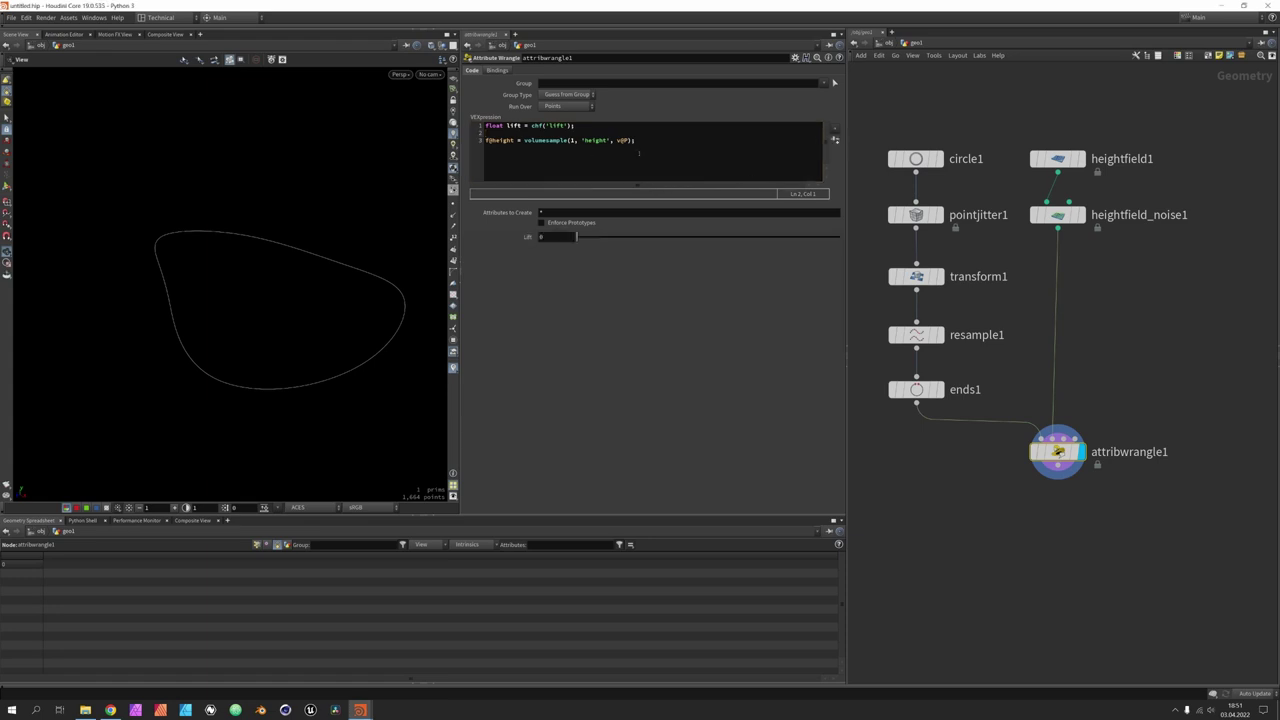
{"action": "left_click", "coordinate": [632, 140]}
{"action": "type", "text": "+ lift"}
Step: Set the Lift parameter's range from -10 to 10 in the wrangle's parameter interface
{"action": "left_click_drag", "start_coordinate": [576, 237], "coordinate": [827, 237]}
{"action": "left_click", "coordinate": [795, 58]}
{"action": "left_click", "coordinate": [820, 68]}
{"action": "left_click", "coordinate": [819, 269]}
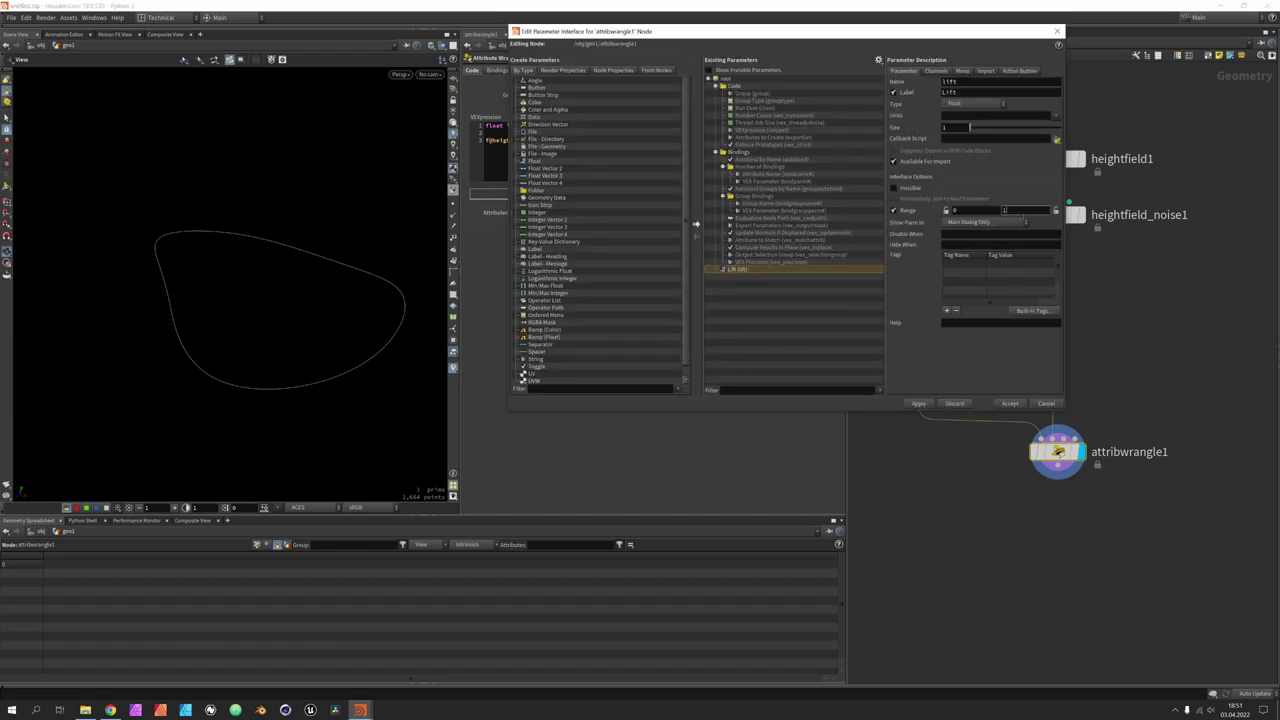
{"action": "double_click", "coordinate": [955, 210]}
{"action": "type", "text": "-10"}
{"action": "key", "text": "Return"}
{"action": "left_click", "coordinate": [1018, 404]}
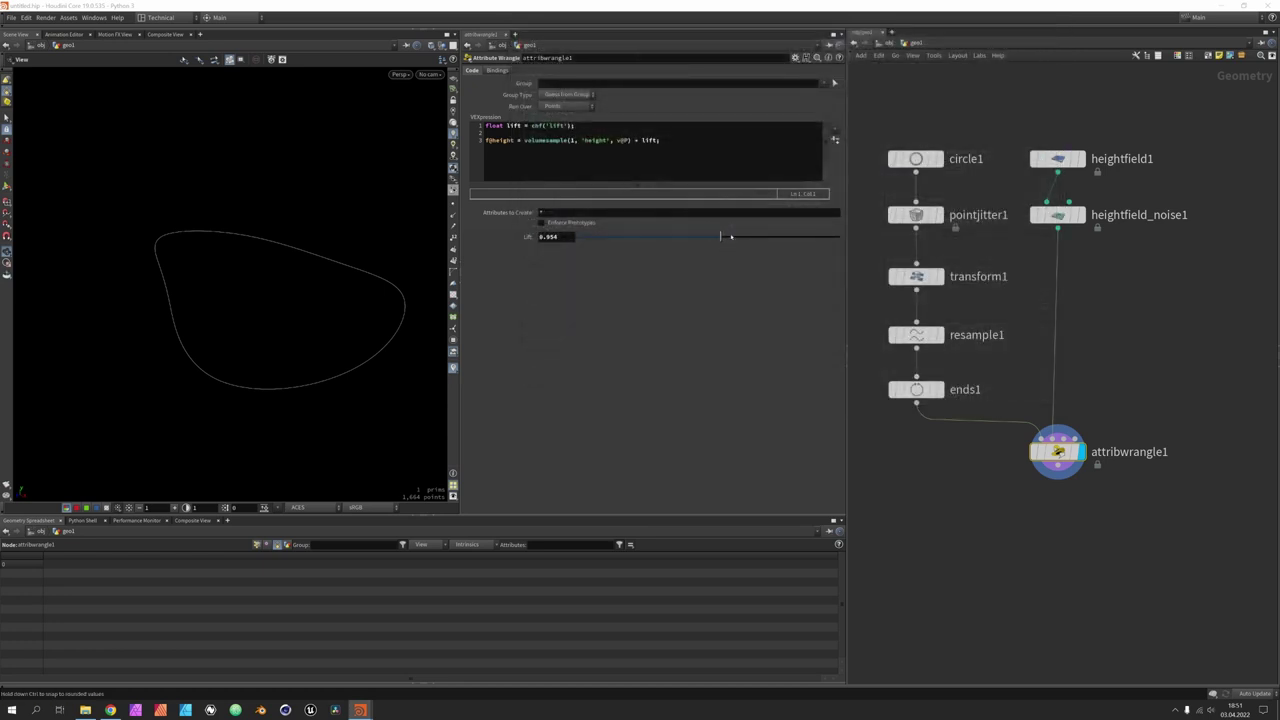
Step: Show the point attributes in the geometry spreadsheet and set the wrangle's Lift to 1.87
{"action": "left_click_drag", "start_coordinate": [707, 237], "coordinate": [679, 244]}
{"action": "left_click", "coordinate": [257, 545]}
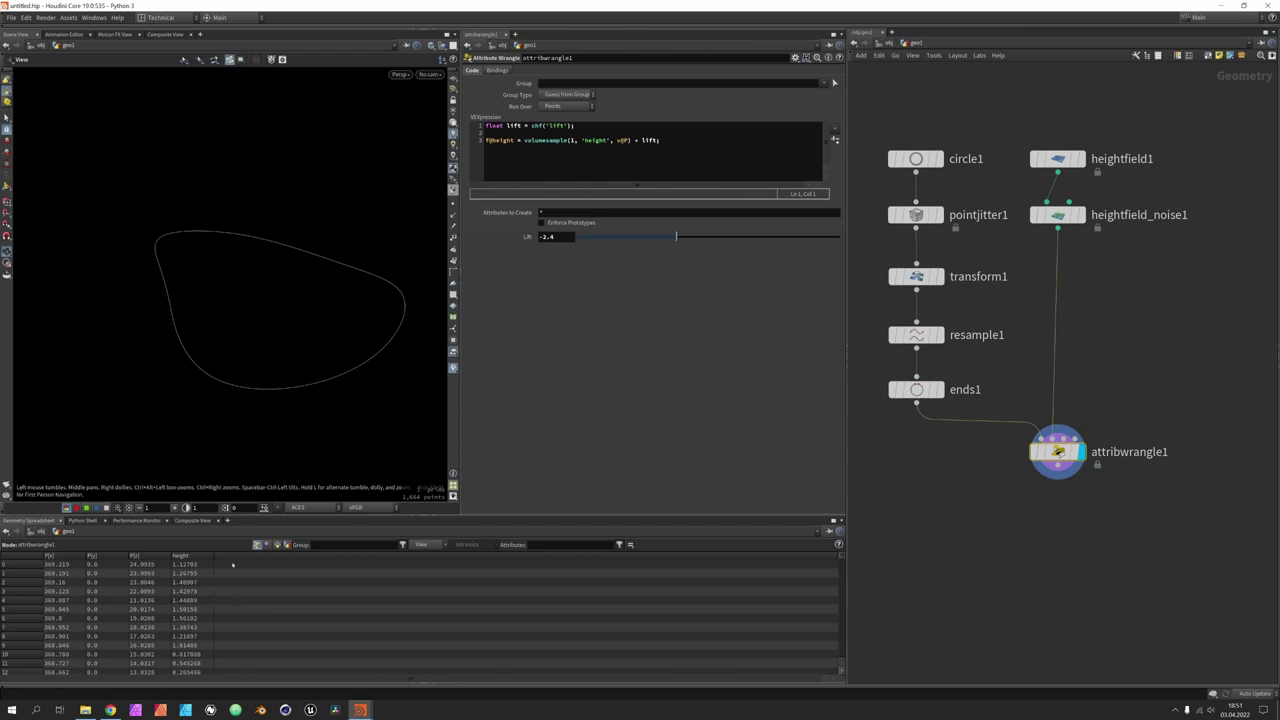
{"action": "left_click_drag", "start_coordinate": [660, 237], "coordinate": [733, 245]}
{"action": "left_click_drag", "start_coordinate": [241, 372], "coordinate": [320, 335]}
Step: Rename the attribute wrangle as height
{"action": "double_click", "coordinate": [1130, 452]}
{"action": "type", "text": "height"}
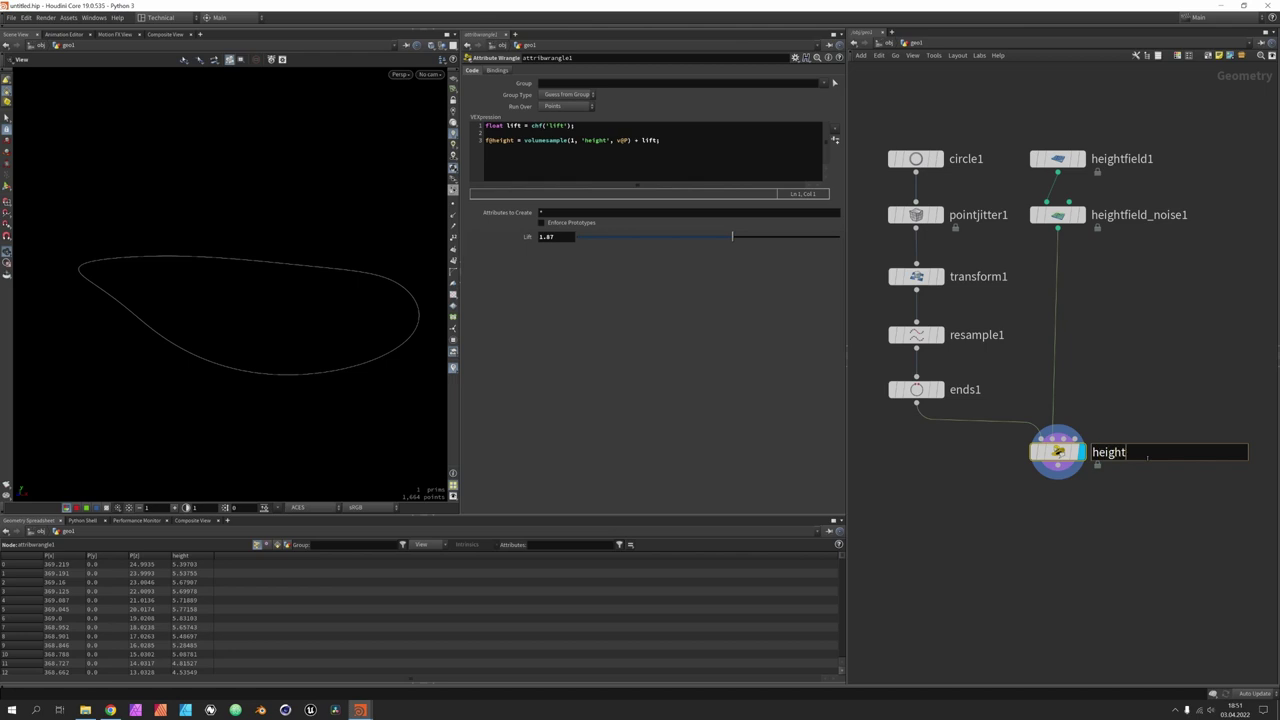
{"action": "key", "text": "Return"}
Step: Add an Attribute Blur node below the height wrangle and set its attribute to height
{"action": "key", "text": "Tab"}
{"action": "type", "text": "attblur"}
{"action": "key", "text": "Return"}
{"action": "left_click", "coordinate": [1062, 520]}
{"action": "type", "text": "height"}
{"action": "key", "text": "Return"}
Step: Set the blur's iterations to 100 and turn off Pin Border Points
{"action": "left_click_drag", "start_coordinate": [579, 104], "coordinate": [840, 104]}
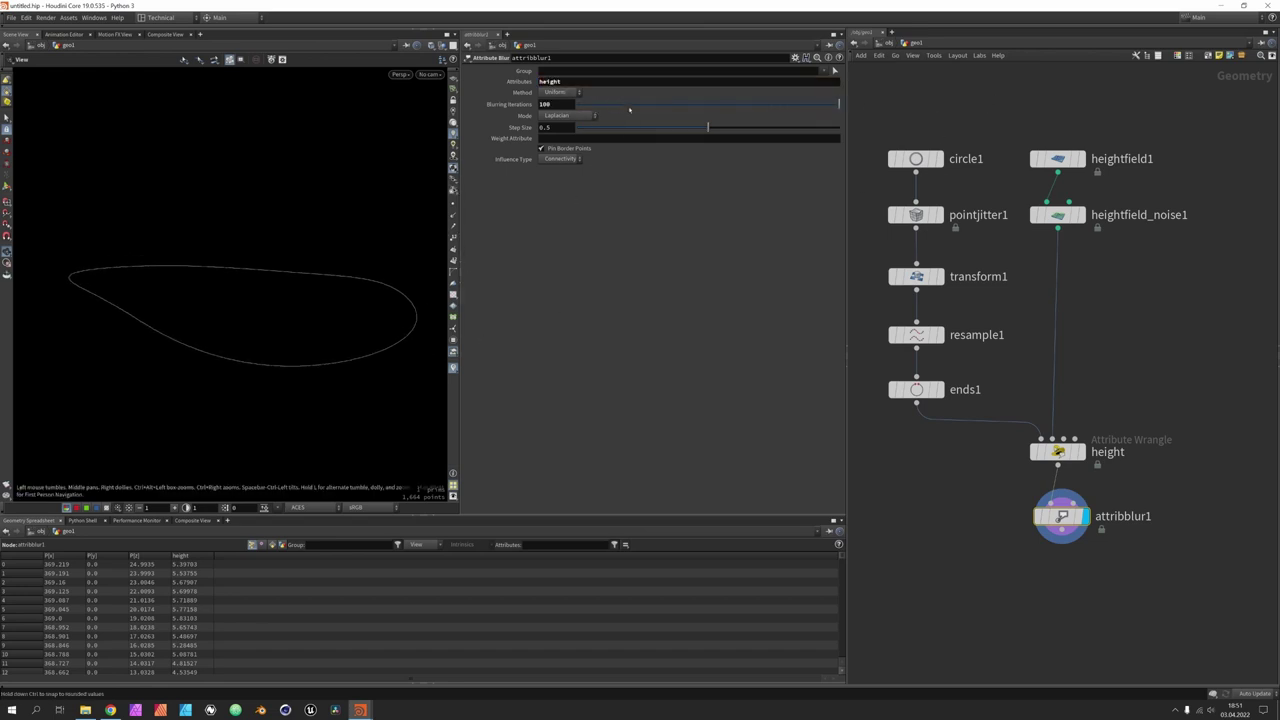
{"action": "left_click", "coordinate": [563, 149]}
{"action": "left_click_drag", "start_coordinate": [337, 271], "coordinate": [198, 272]}
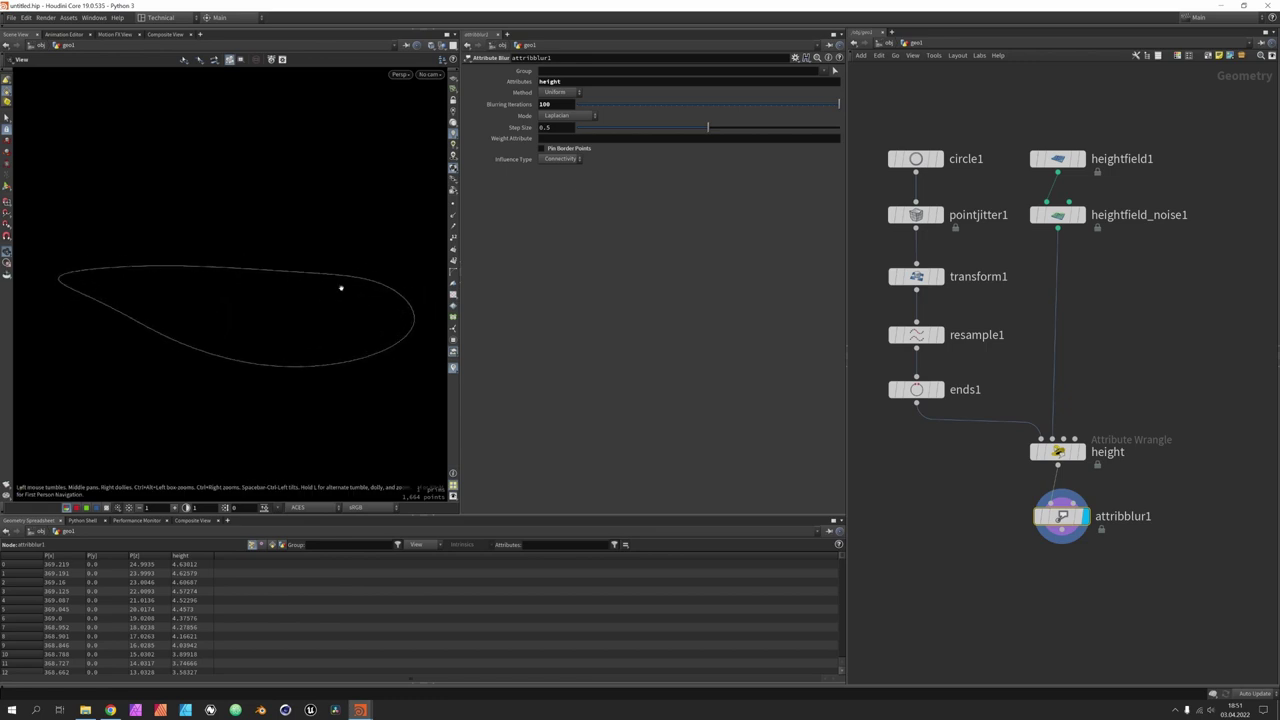
{"action": "left_click_drag", "start_coordinate": [343, 292], "coordinate": [314, 343]}
Step: Inspect the height wrangle's settings and align the attribute blur node directly beneath it
{"action": "left_click", "coordinate": [1058, 452]}
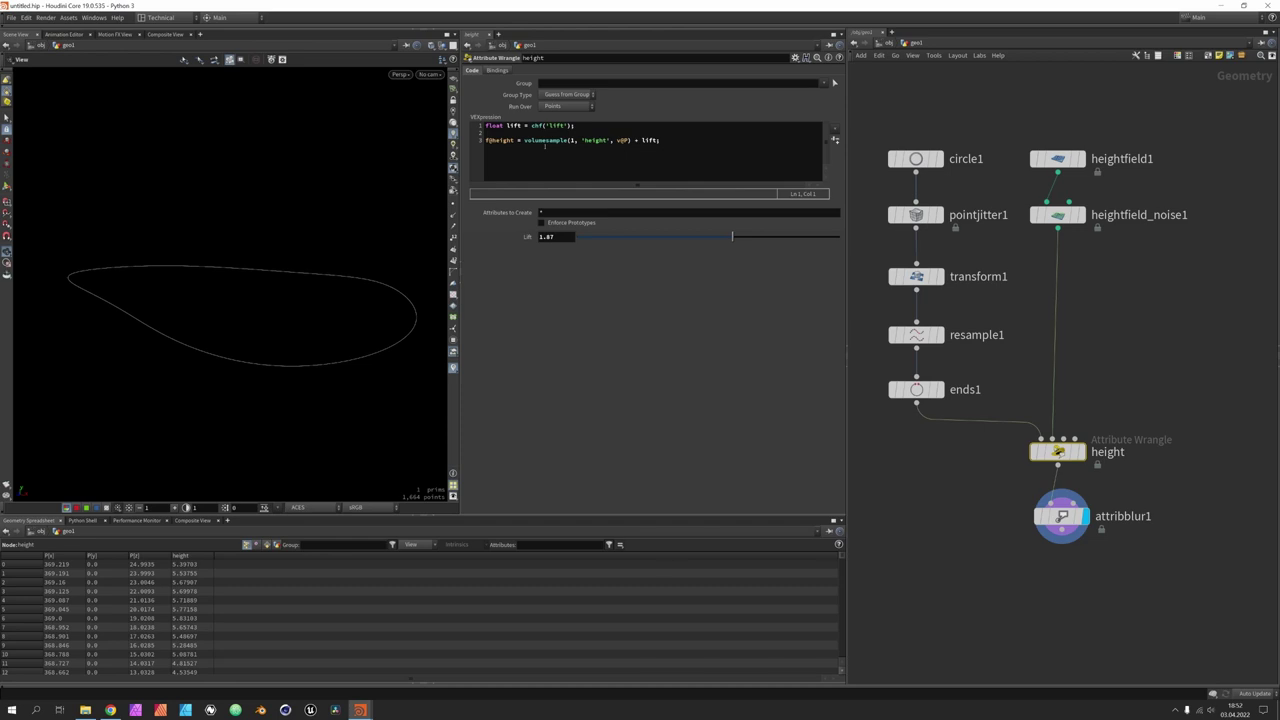
{"action": "left_click_drag", "start_coordinate": [391, 243], "coordinate": [380, 289]}
{"action": "left_click_drag", "start_coordinate": [1060, 518], "coordinate": [1056, 508]}
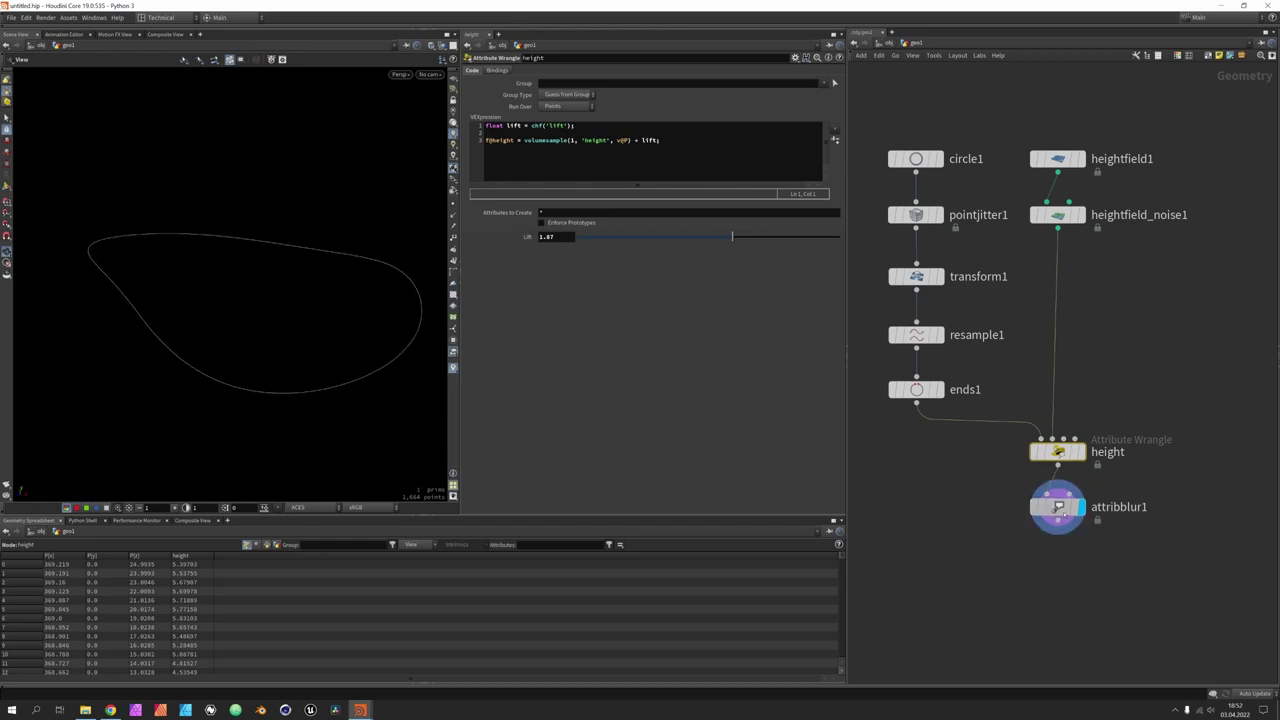
{"action": "left_click", "coordinate": [1058, 507]}
Step: Add a Volume Wrangle below the network's curve branch with the heightfield noise as its first input
{"action": "middle_click_drag", "start_coordinate": [1051, 589], "coordinate": [1040, 508]}
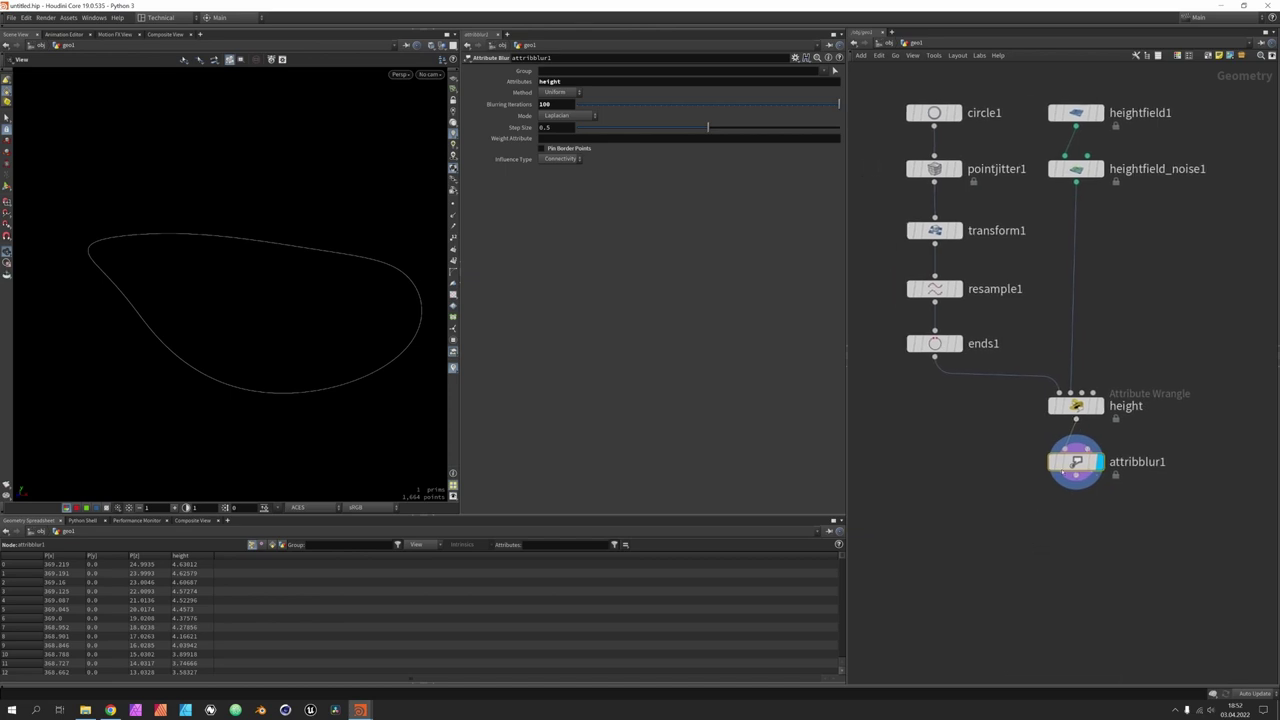
{"action": "mouse_move", "coordinate": [1088, 414]}
{"action": "left_click", "coordinate": [1075, 182]}
{"action": "left_click", "coordinate": [963, 516]}
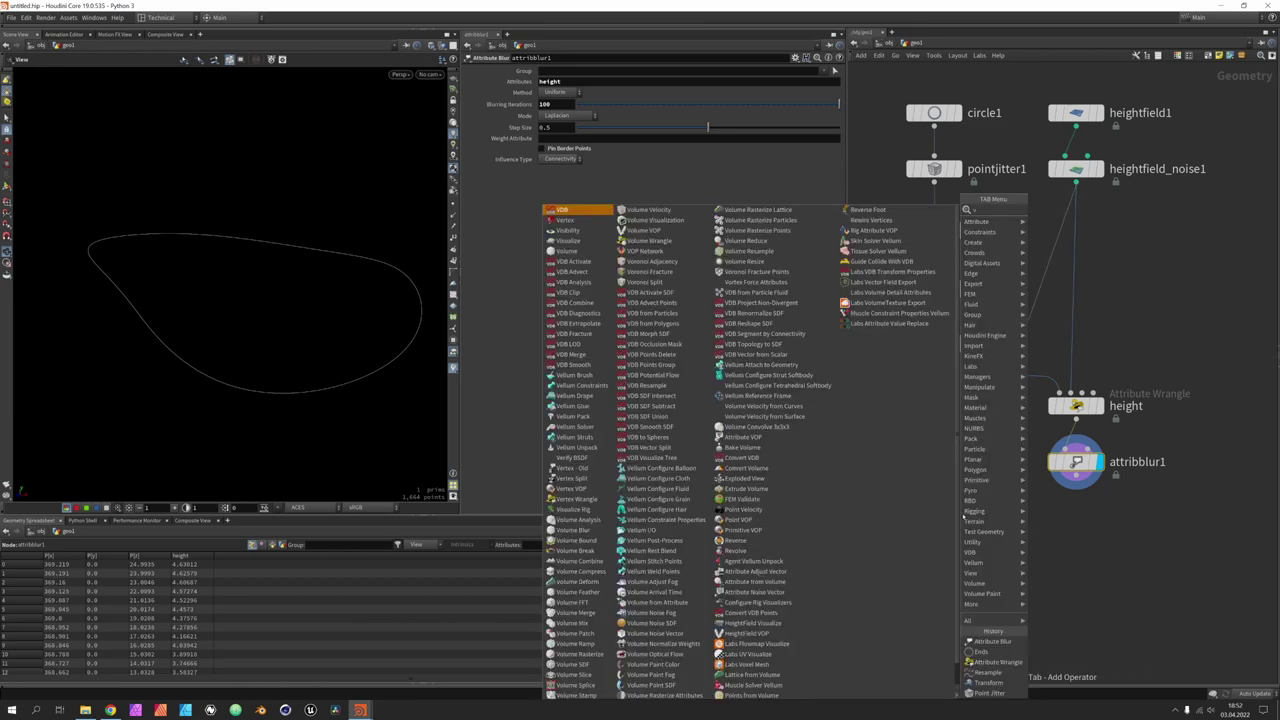
{"action": "left_click", "coordinate": [1062, 207]}
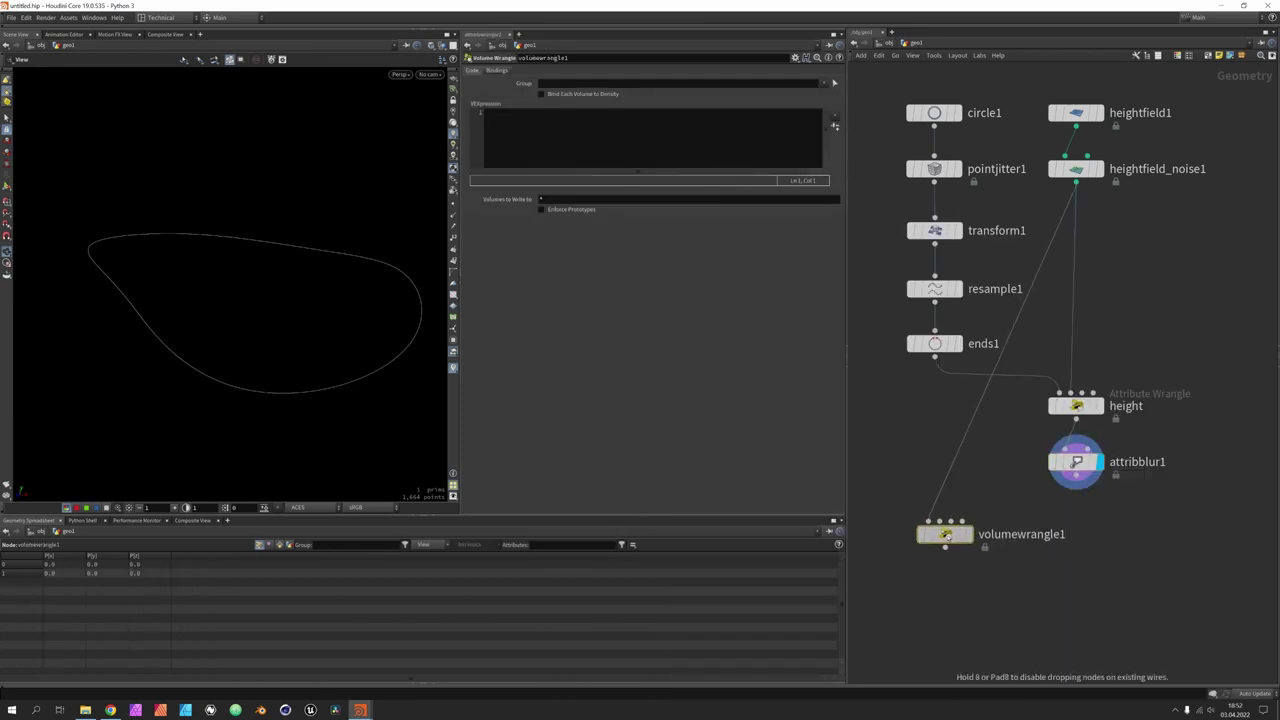
{"action": "left_click", "coordinate": [935, 542]}
Step: Connect the attribute blur's output to the volume wrangle's second input
{"action": "left_click", "coordinate": [1085, 470]}
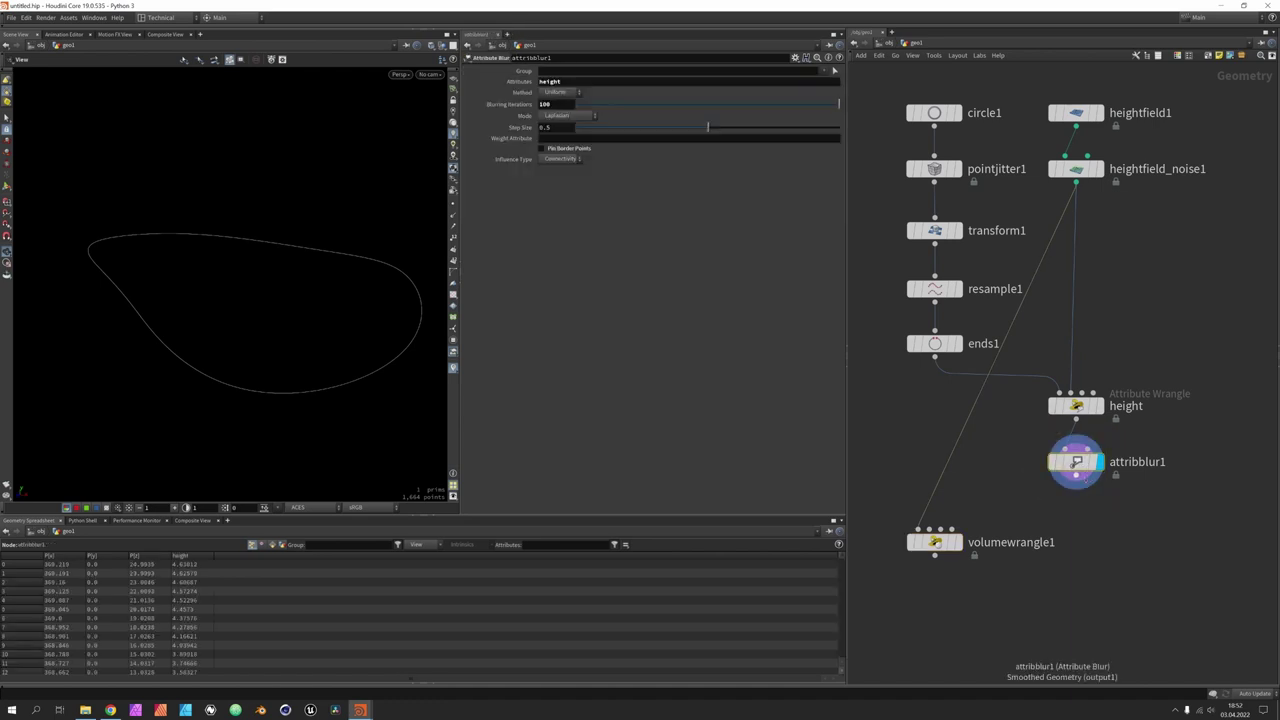
{"action": "left_click", "coordinate": [1076, 487]}
{"action": "left_click", "coordinate": [922, 528]}
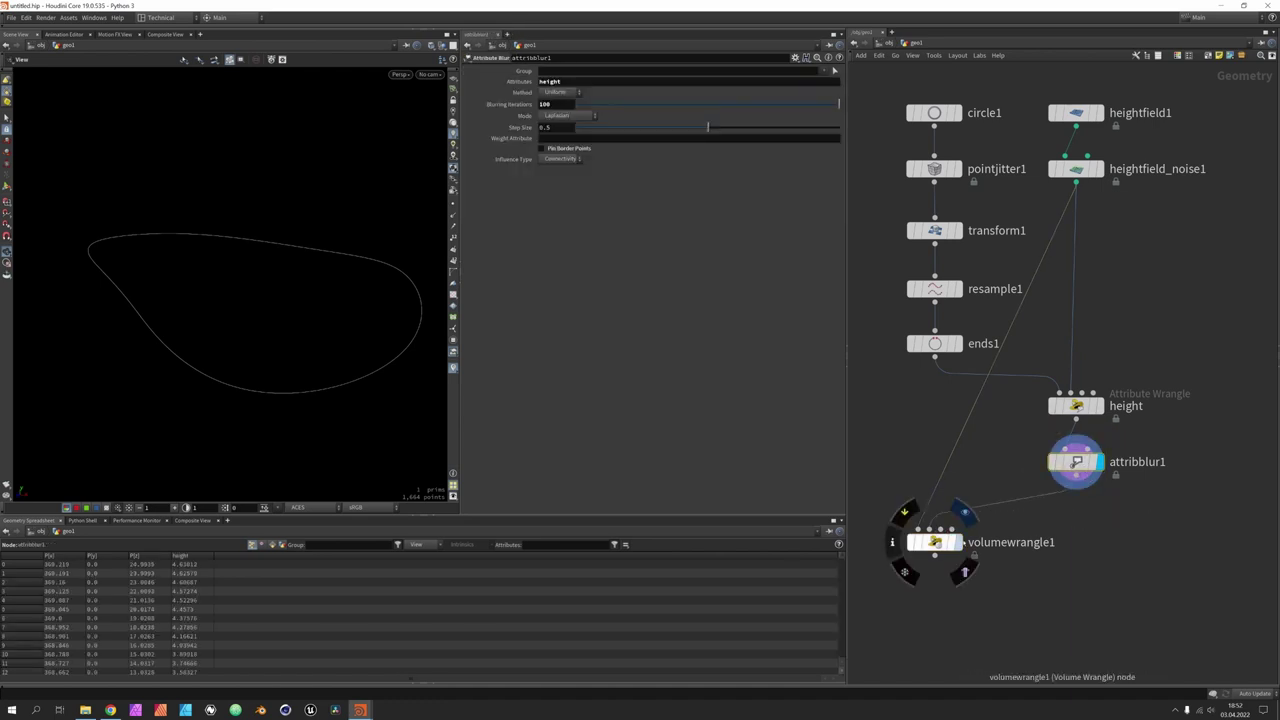
Step: Display the volume wrangle's terrain result and select the node for editing
{"action": "left_click", "coordinate": [972, 504]}
{"action": "left_click", "coordinate": [935, 542]}
{"action": "key", "text": "h"}
{"action": "scroll", "coordinate": [308, 316], "scroll_direction": "up", "scroll_amount": 5}
Step: Try raising the whole terrain with the volume wrangle expression f@height += 50; and clear the code
{"action": "left_click", "coordinate": [542, 160]}
{"action": "type", "text": "f@height += 50;"}
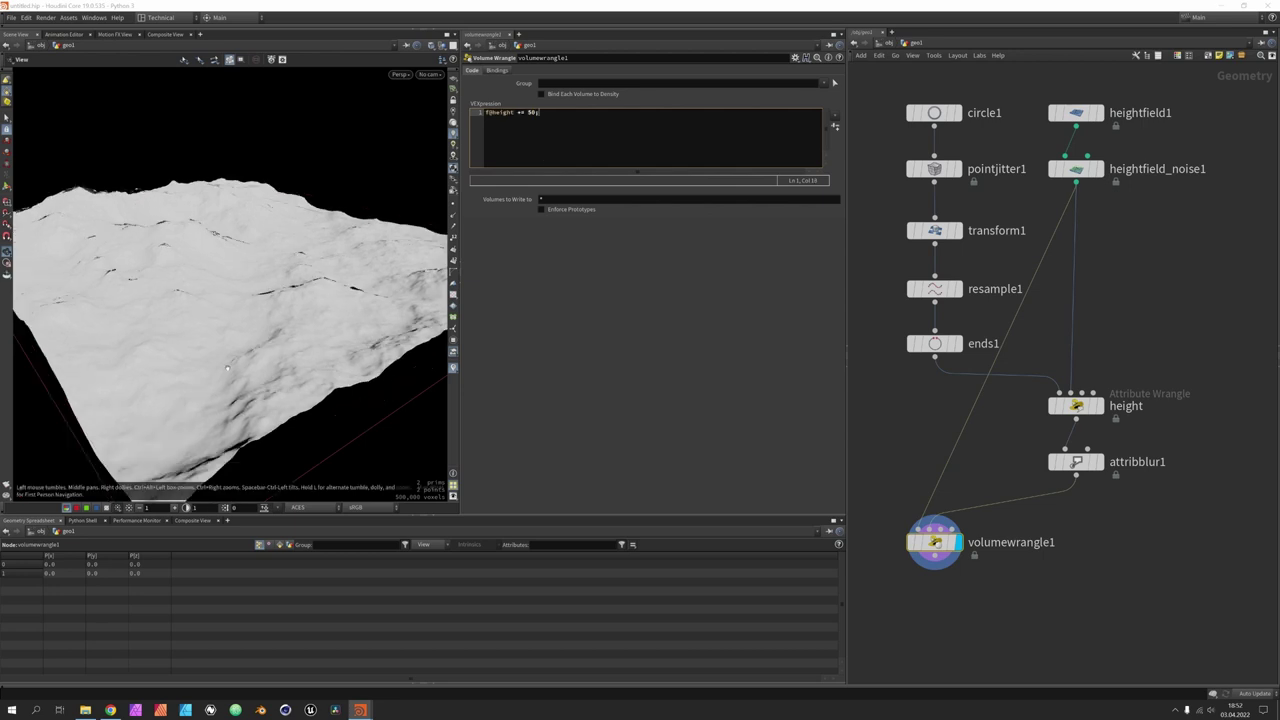
{"action": "mouse_move", "coordinate": [240, 290]}
{"action": "left_mouse_down"}
{"action": "mouse_move", "coordinate": [224, 343]}
{"action": "mouse_move", "coordinate": [228, 300]}
{"action": "left_mouse_up"}
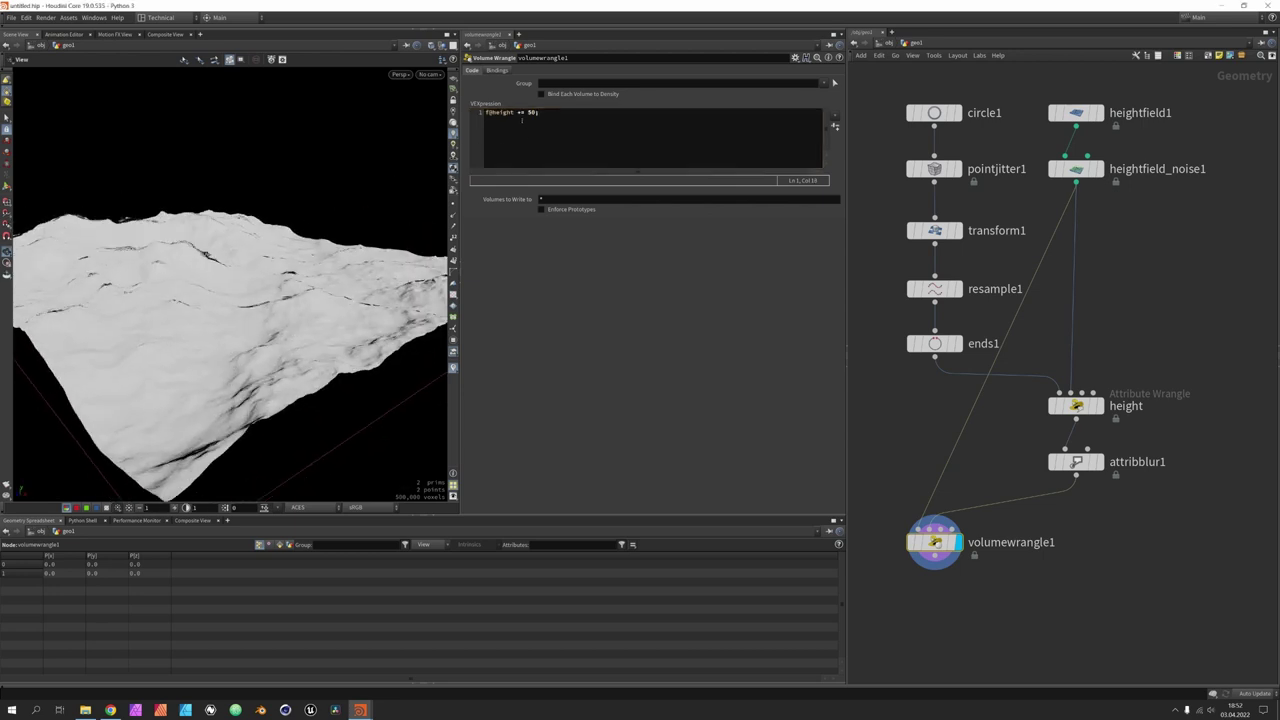
{"action": "left_click", "coordinate": [620, 144]}
{"action": "key", "text": "ctrl+a"}
{"action": "key", "text": "BackSpace"}
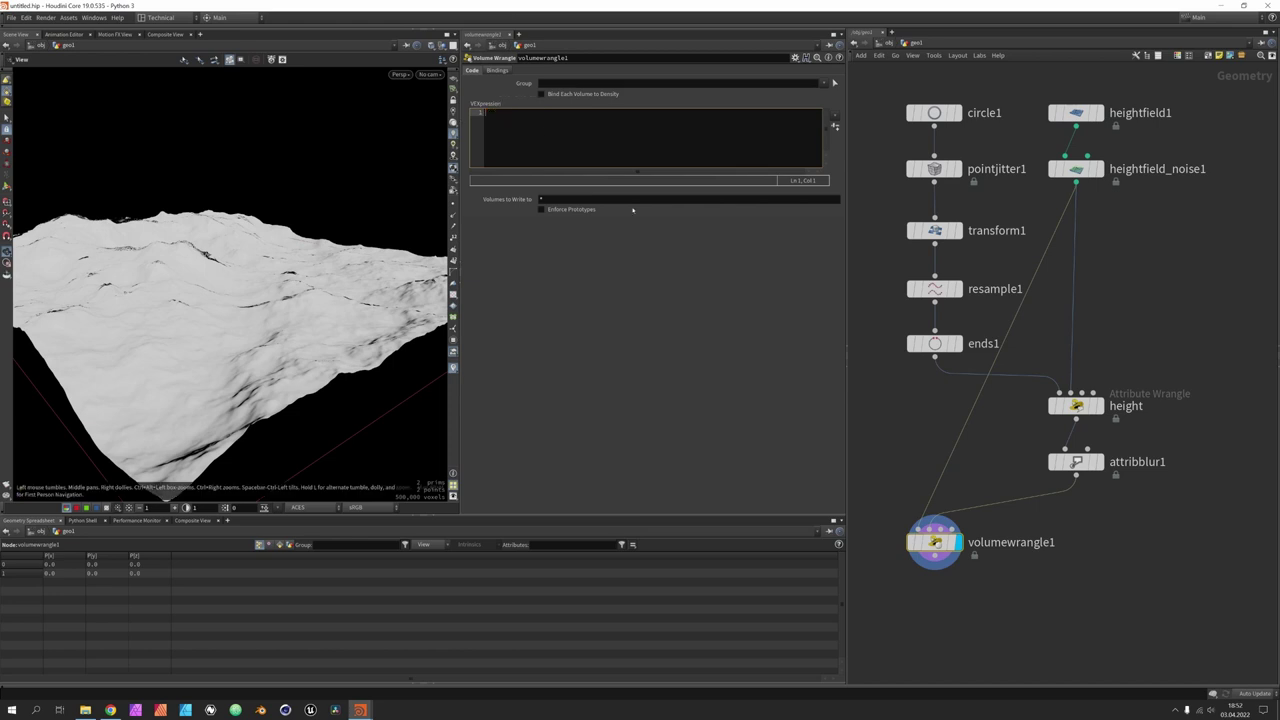
Step: Switch to the forum post in the browser and examine the xyzdist and primuv lines of its height-blending code
{"action": "key", "text": "alt+Tab"}
{"action": "key", "text": "alt+Tab"}
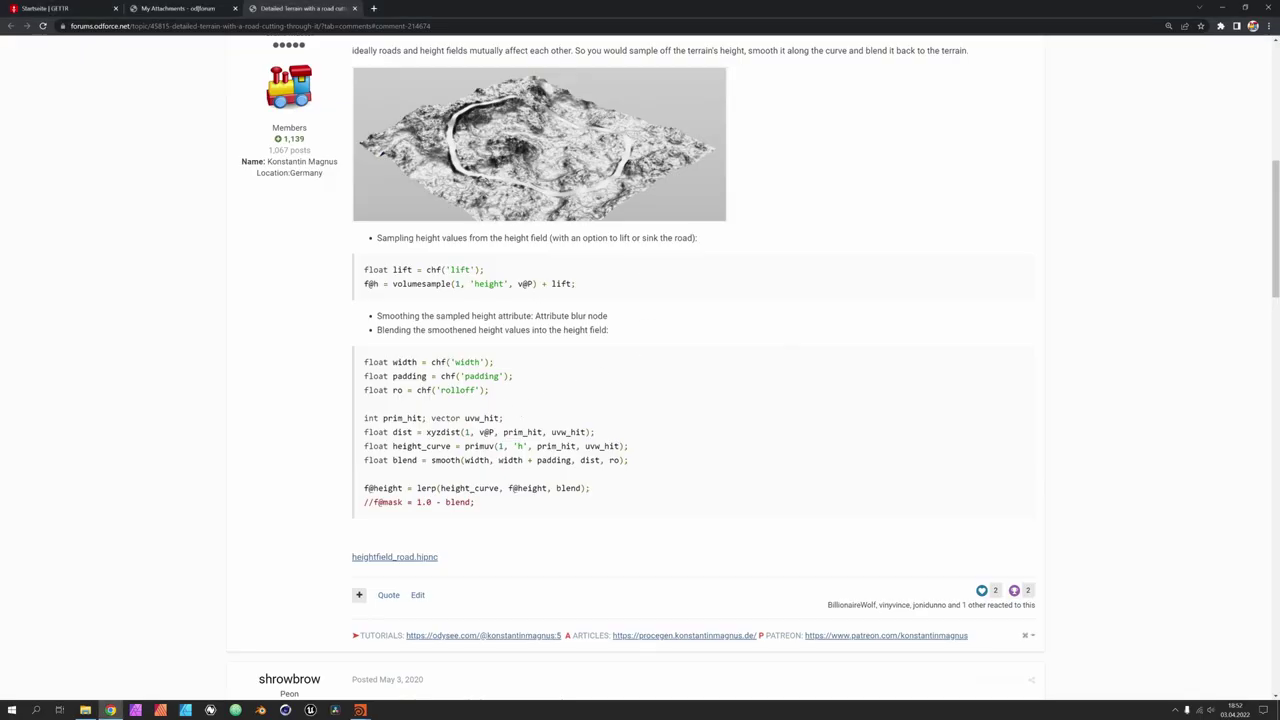
{"action": "left_click_drag", "start_coordinate": [426, 432], "coordinate": [466, 432]}
{"action": "left_click", "coordinate": [466, 432]}
{"action": "left_click_drag", "start_coordinate": [464, 446], "coordinate": [494, 446]}
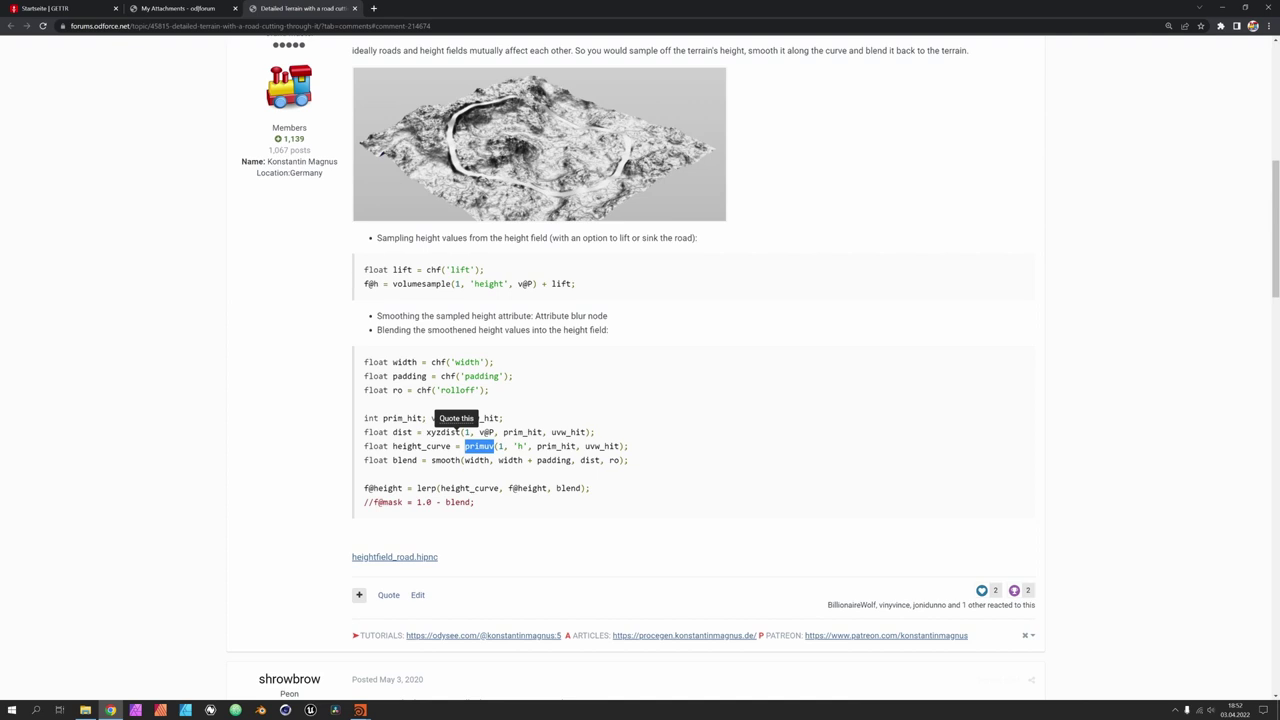
{"action": "left_click", "coordinate": [494, 446]}
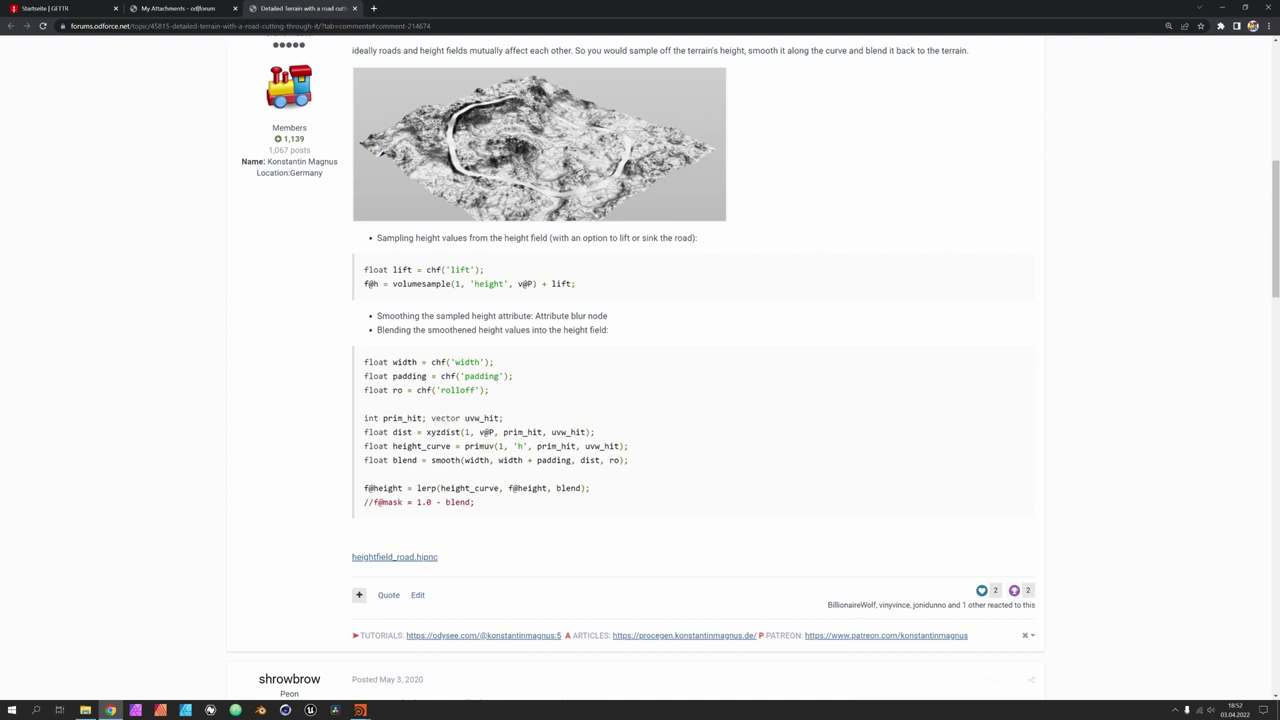
Step: Examine how the forum code builds its blend with smooth and dist, and how lerp mixes curve height with terrain height
{"action": "left_click_drag", "start_coordinate": [431, 460], "coordinate": [460, 460]}
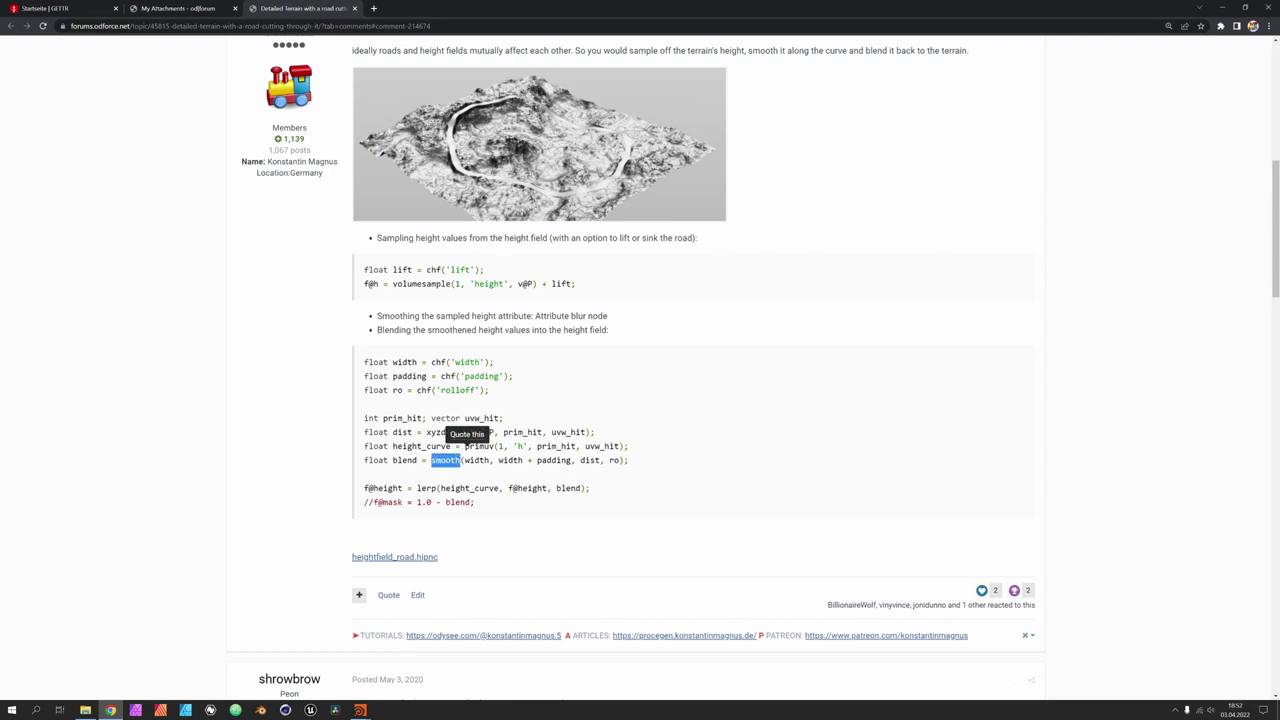
{"action": "left_click", "coordinate": [445, 460]}
{"action": "left_click_drag", "start_coordinate": [392, 432], "coordinate": [412, 432]}
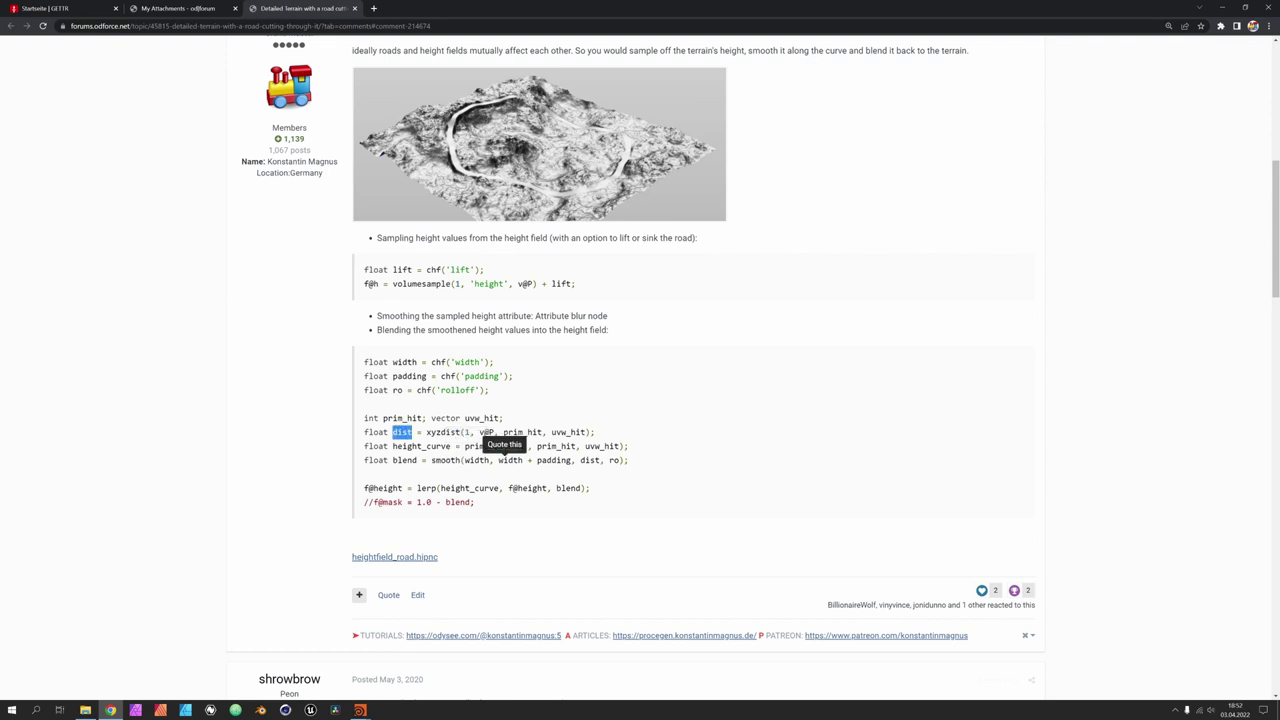
{"action": "left_click", "coordinate": [457, 447]}
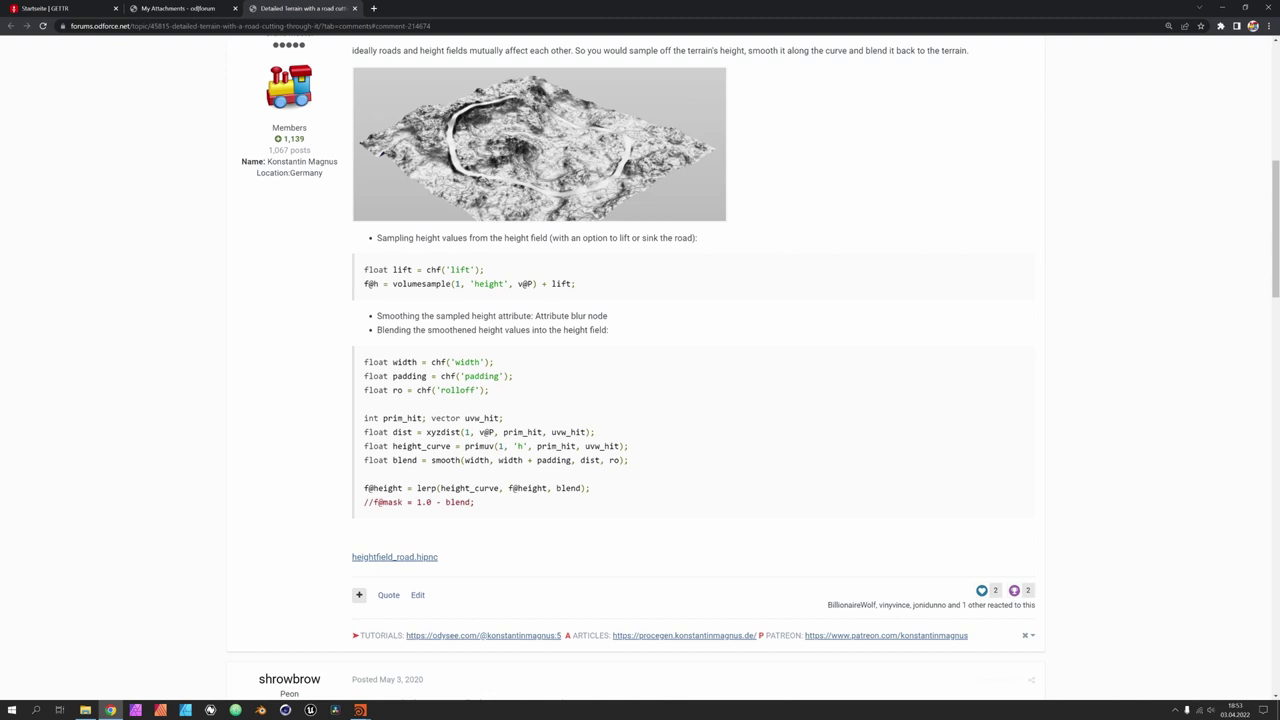
{"action": "left_click_drag", "start_coordinate": [469, 488], "coordinate": [547, 488]}
{"action": "left_click", "coordinate": [490, 488]}
{"action": "left_click", "coordinate": [547, 488]}
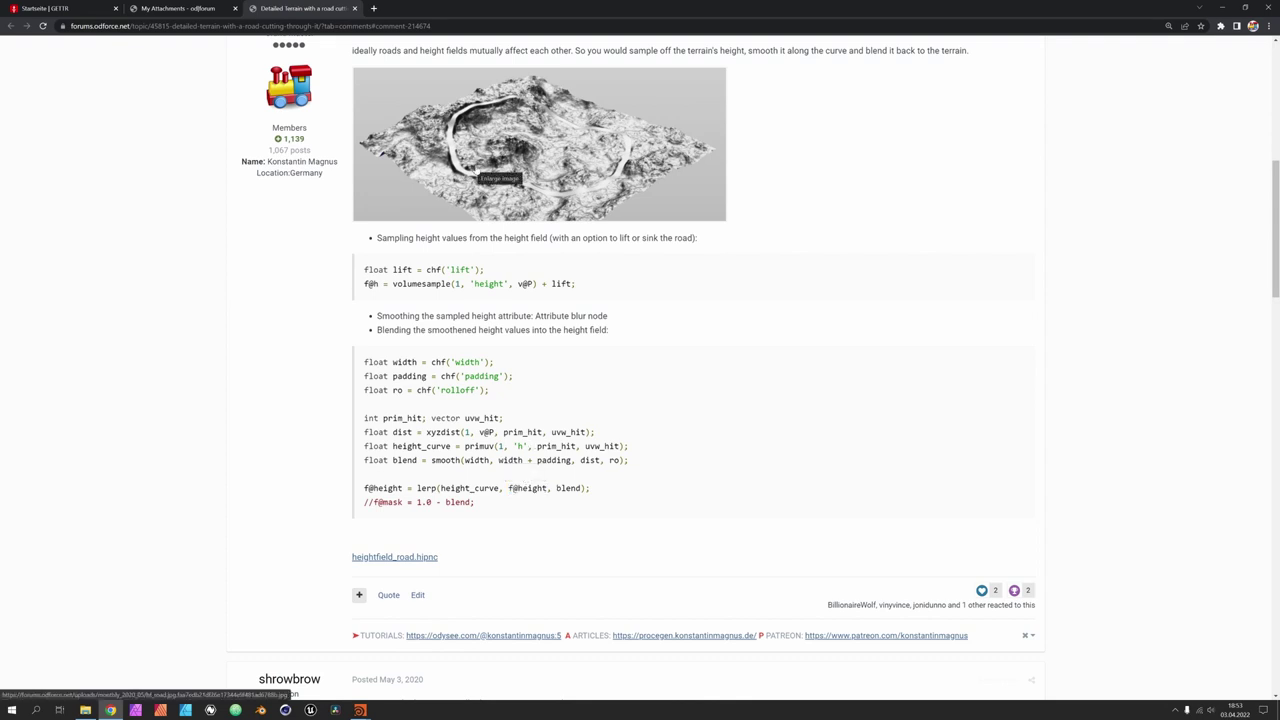
Step: Return to Houdini and write float dist_crv = xyzdist(1, v@P, prim, uvw); in the volume wrangle
{"action": "key", "text": "alt+Tab"}
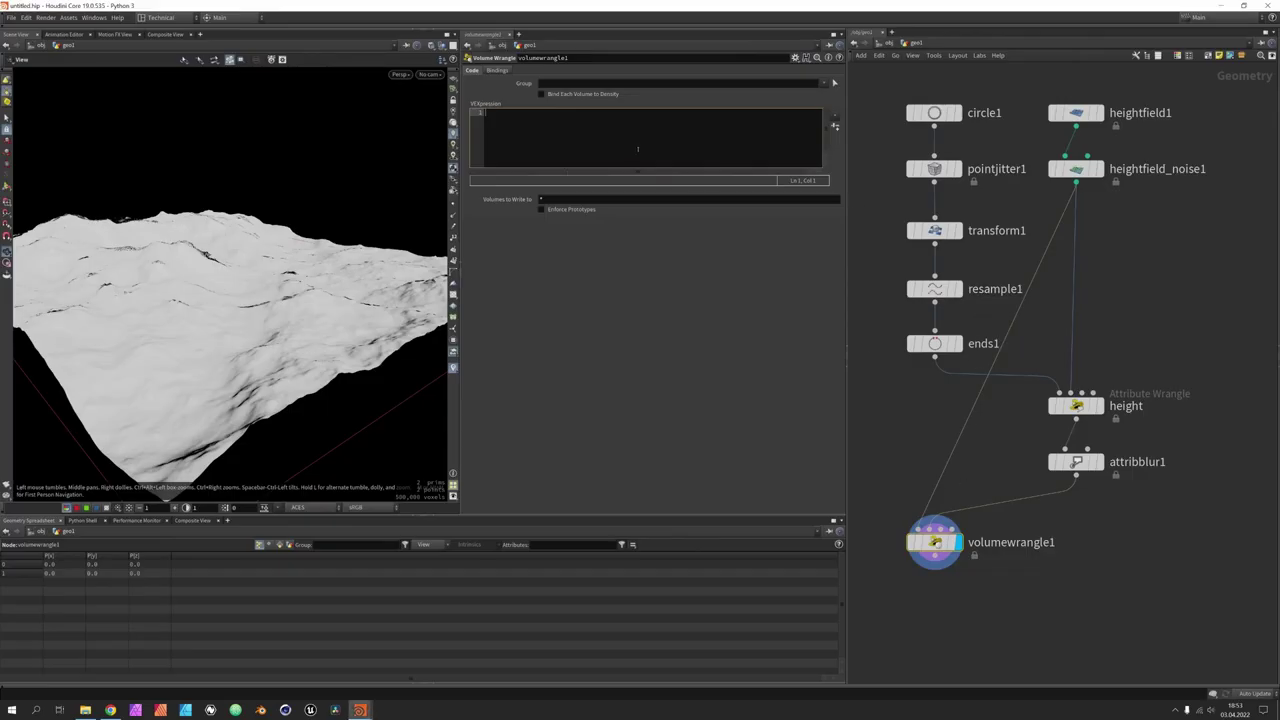
{"action": "type", "text": "float dist_crv = xy"}
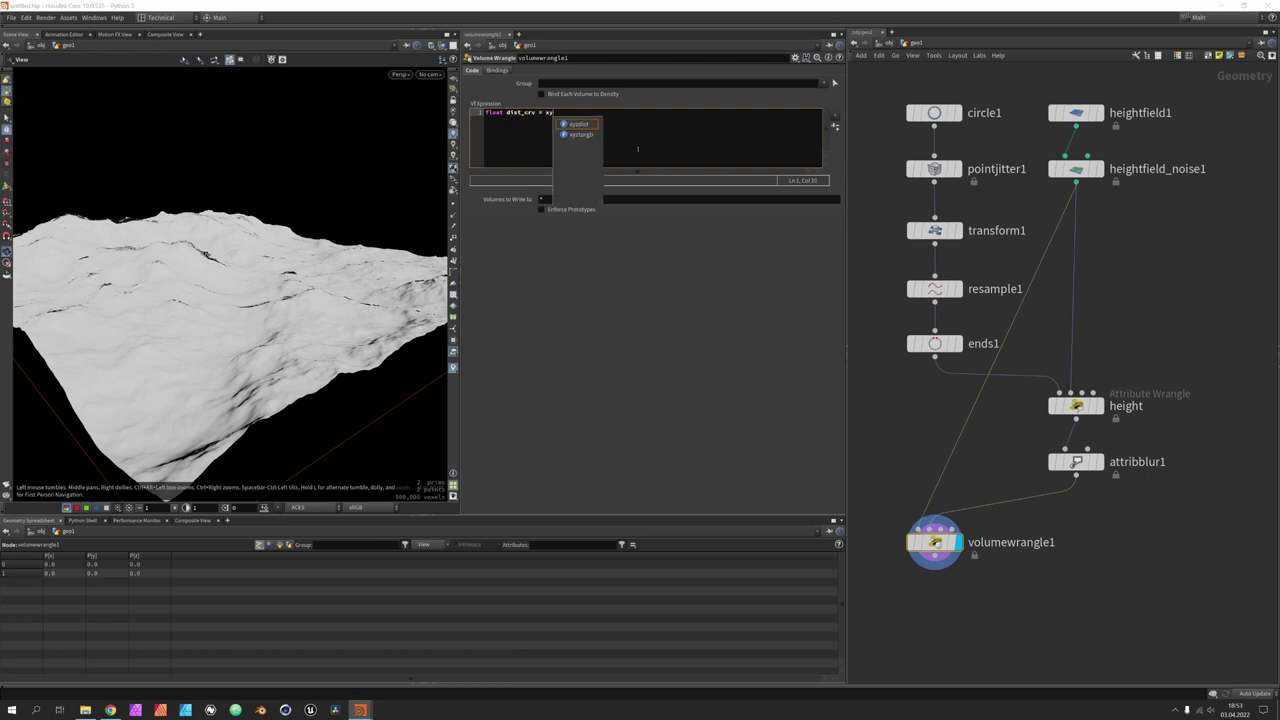
{"action": "type", "text": "zdist"}
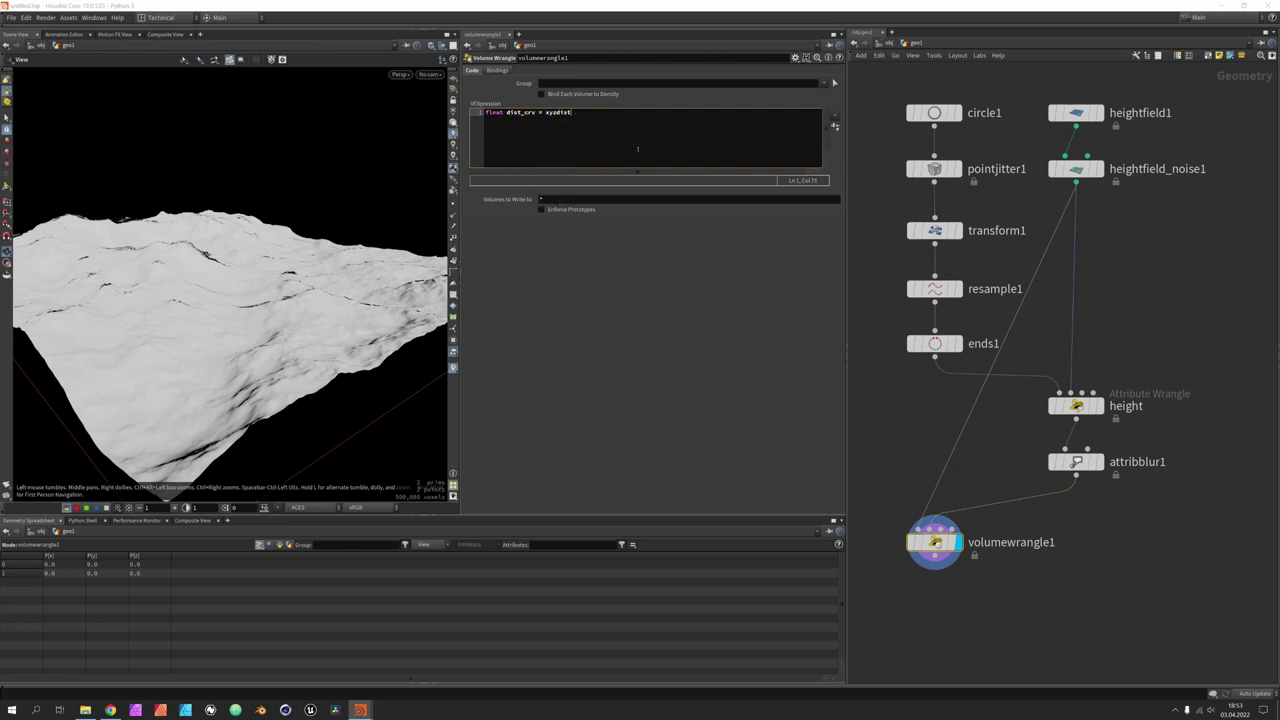
{"action": "type", "text": "(1, v@P, prim"}
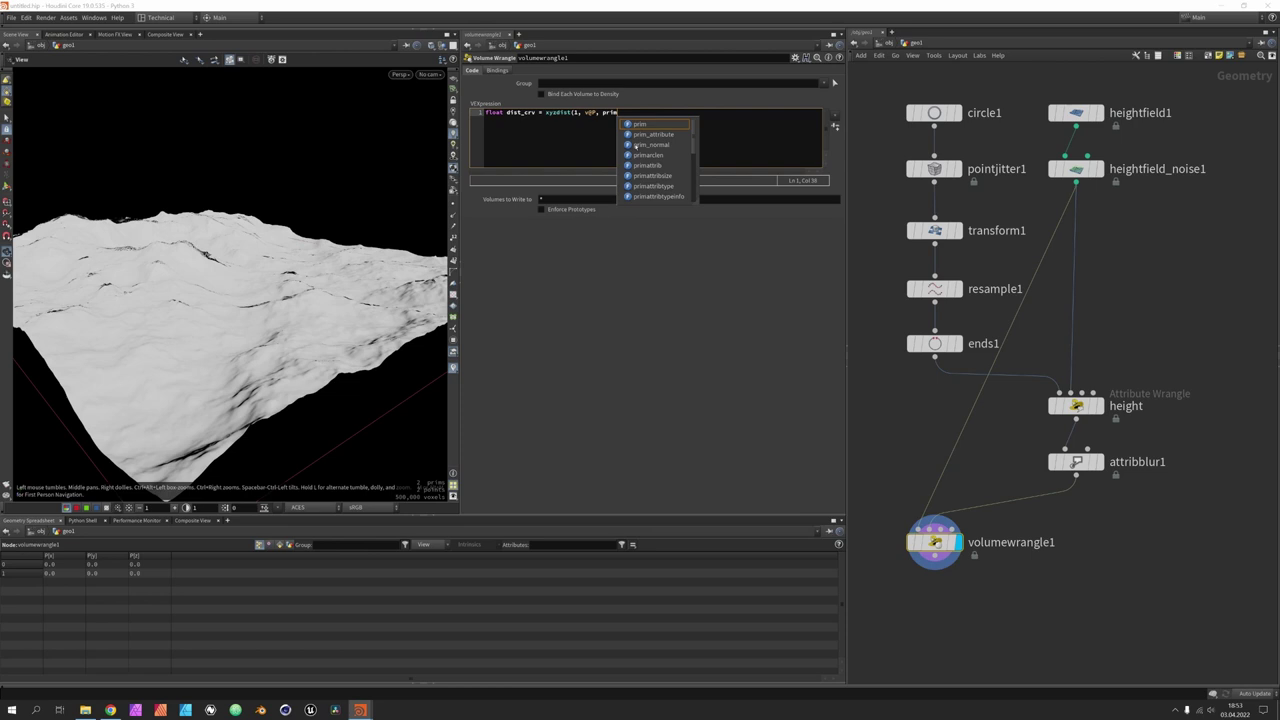
{"action": "type", "text": ", uvw);"}
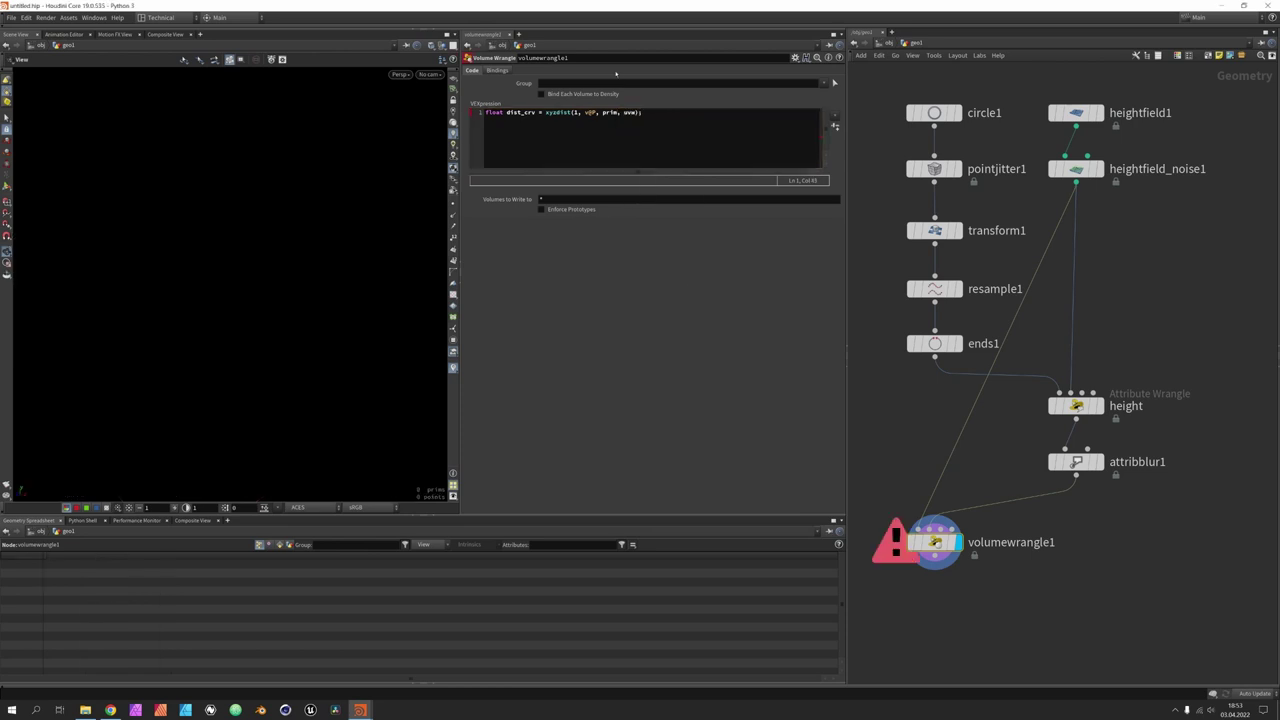
{"action": "left_click", "coordinate": [488, 117]}
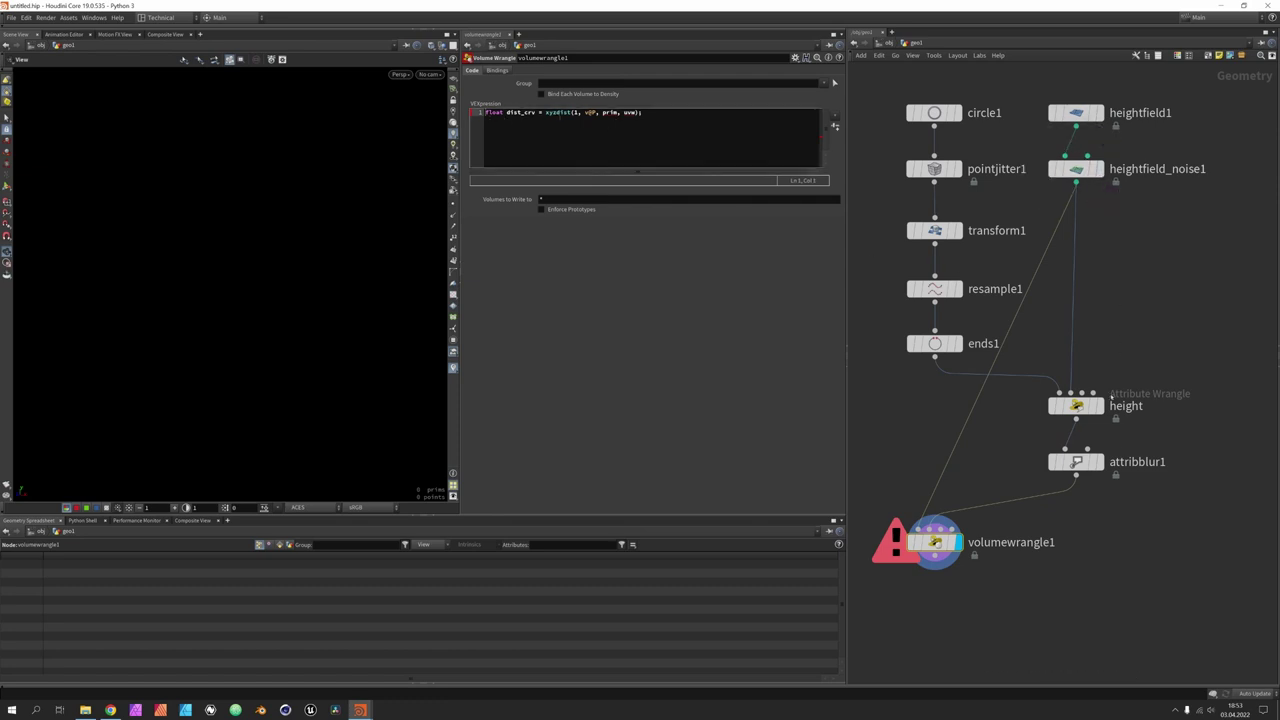
Step: Inspect the attribute blur's curve and its point attribute values in the spreadsheet, comparing with the volume wrangle
{"action": "left_click", "coordinate": [1099, 462]}
{"action": "left_click", "coordinate": [1076, 462]}
{"action": "left_click_drag", "start_coordinate": [388, 355], "coordinate": [386, 244]}
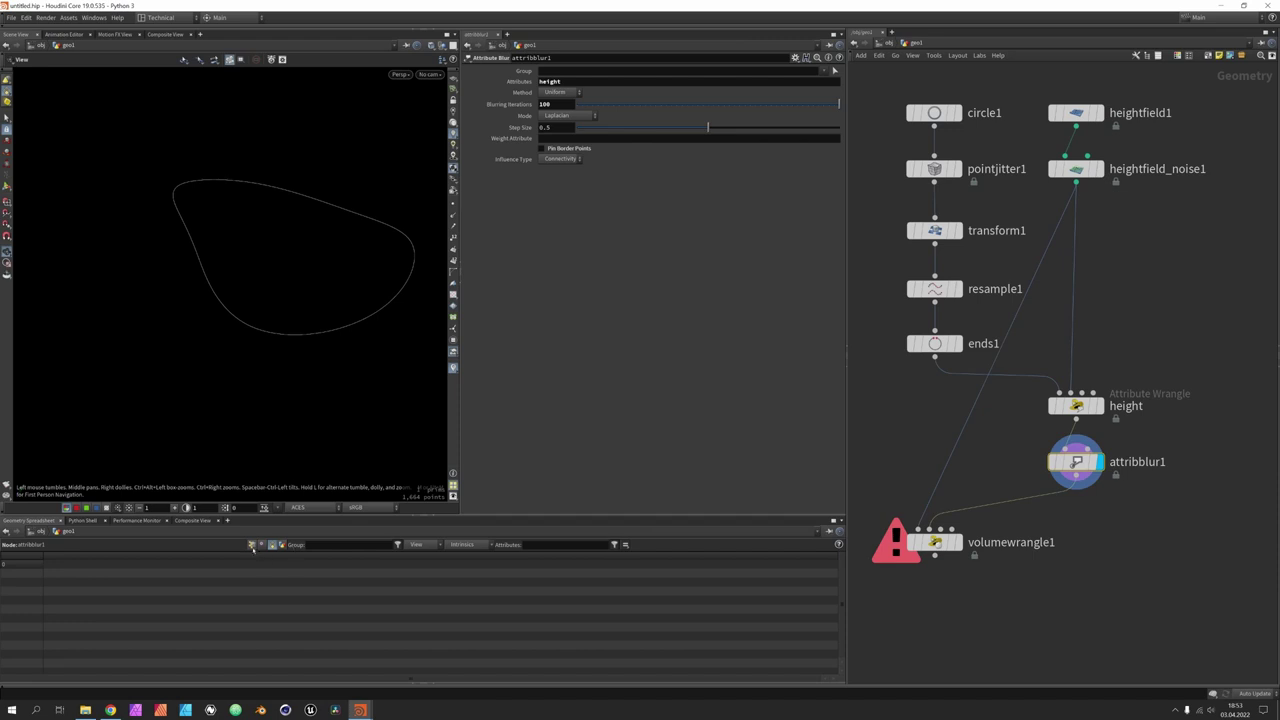
{"action": "left_click", "coordinate": [252, 546]}
{"action": "mouse_move", "coordinate": [1104, 433]}
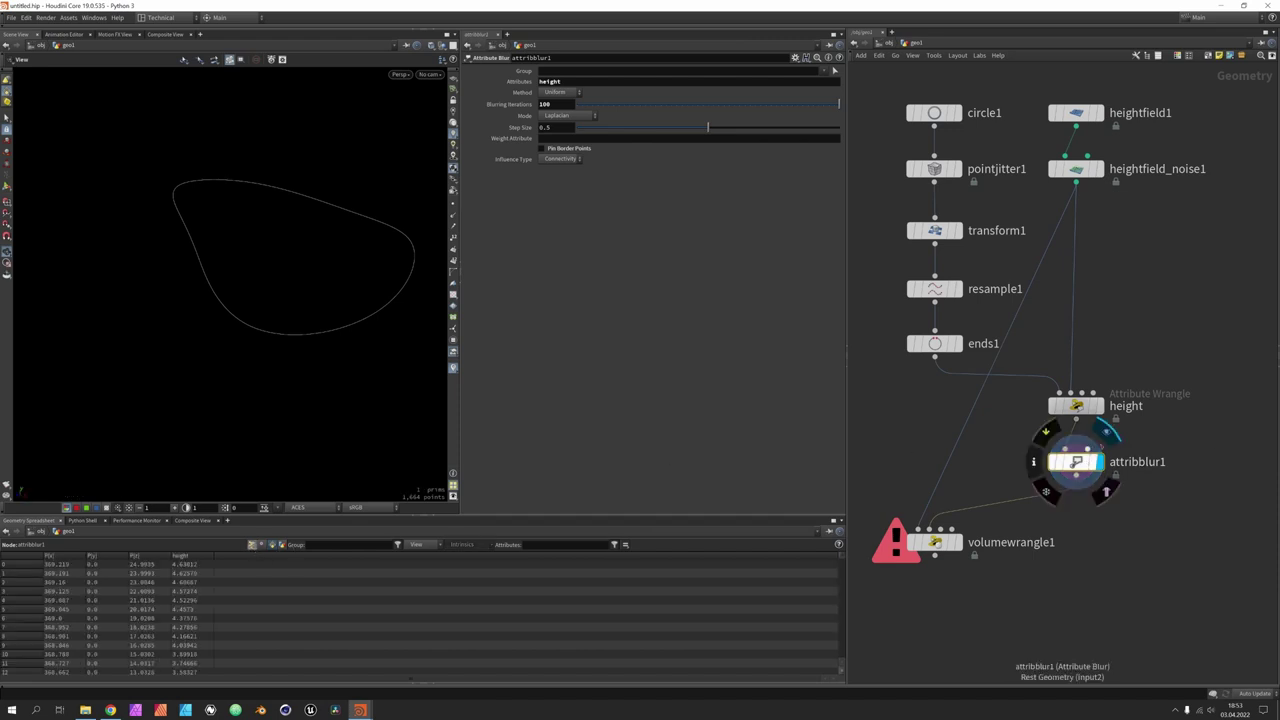
{"action": "left_click", "coordinate": [956, 542]}
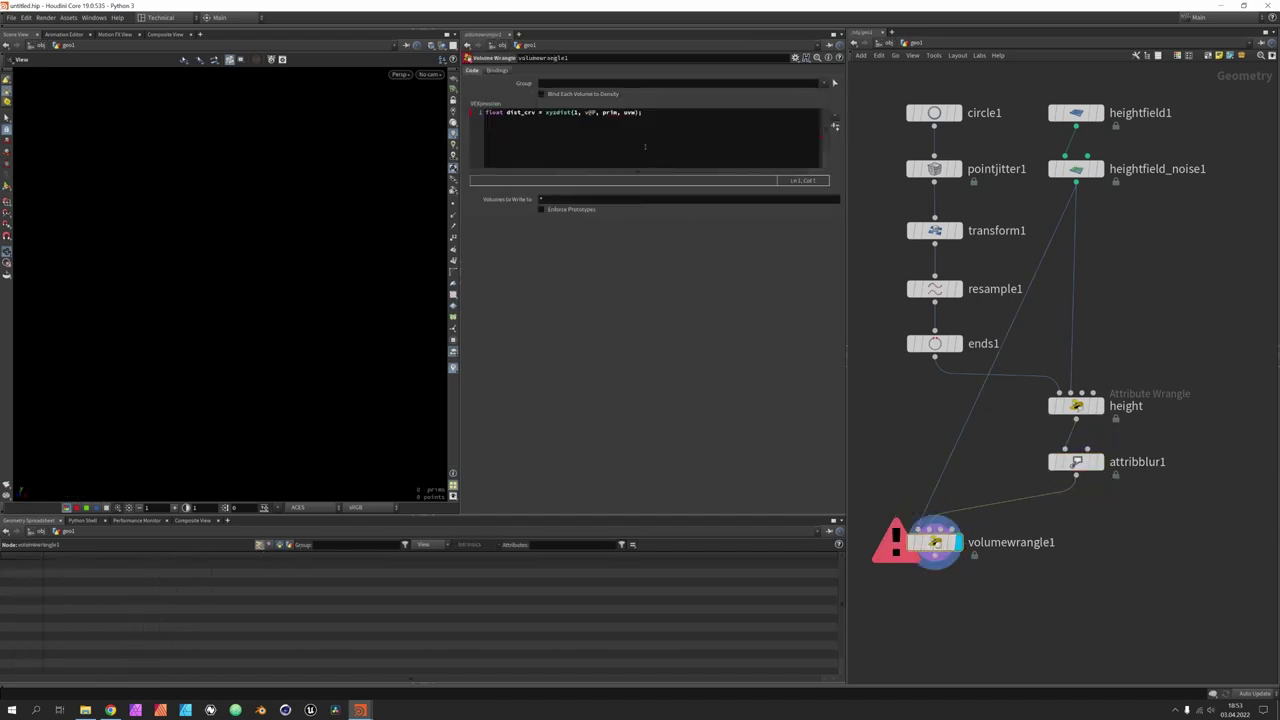
{"action": "left_click", "coordinate": [1076, 461]}
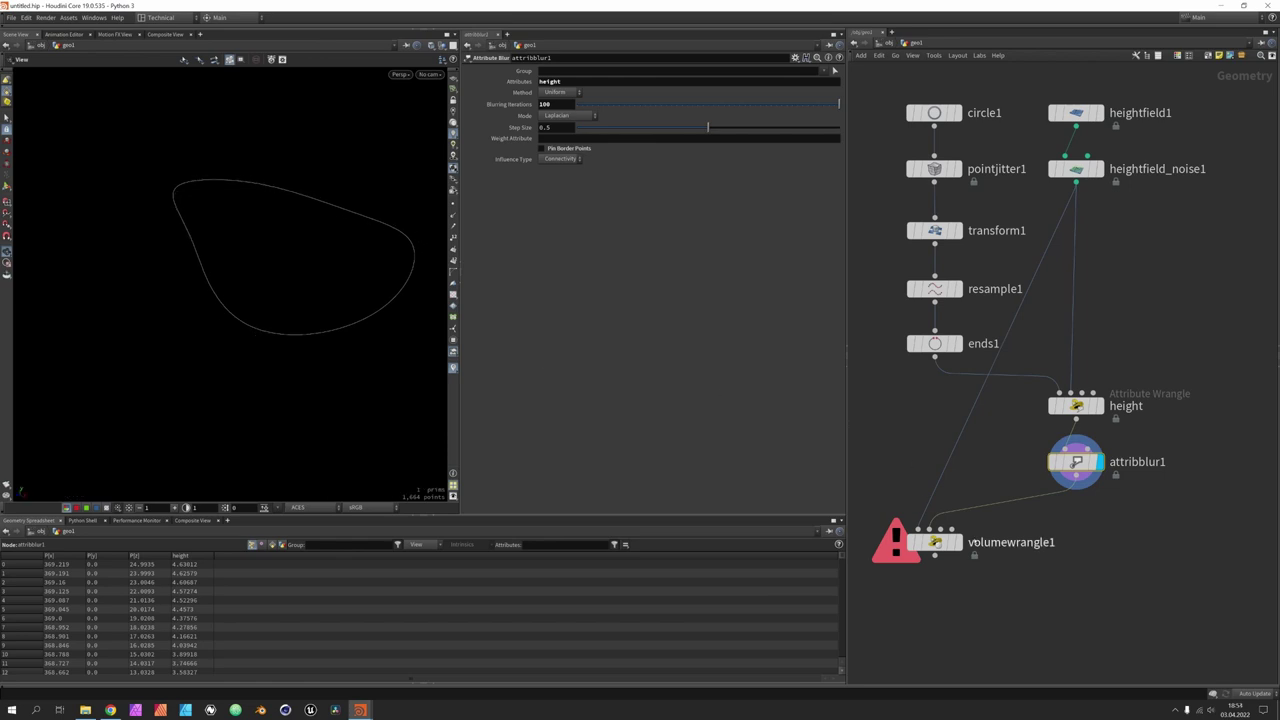
Step: Display the volume wrangle again and declare int prim; and vector uvw; above the xyzdist line
{"action": "left_click", "coordinate": [958, 542]}
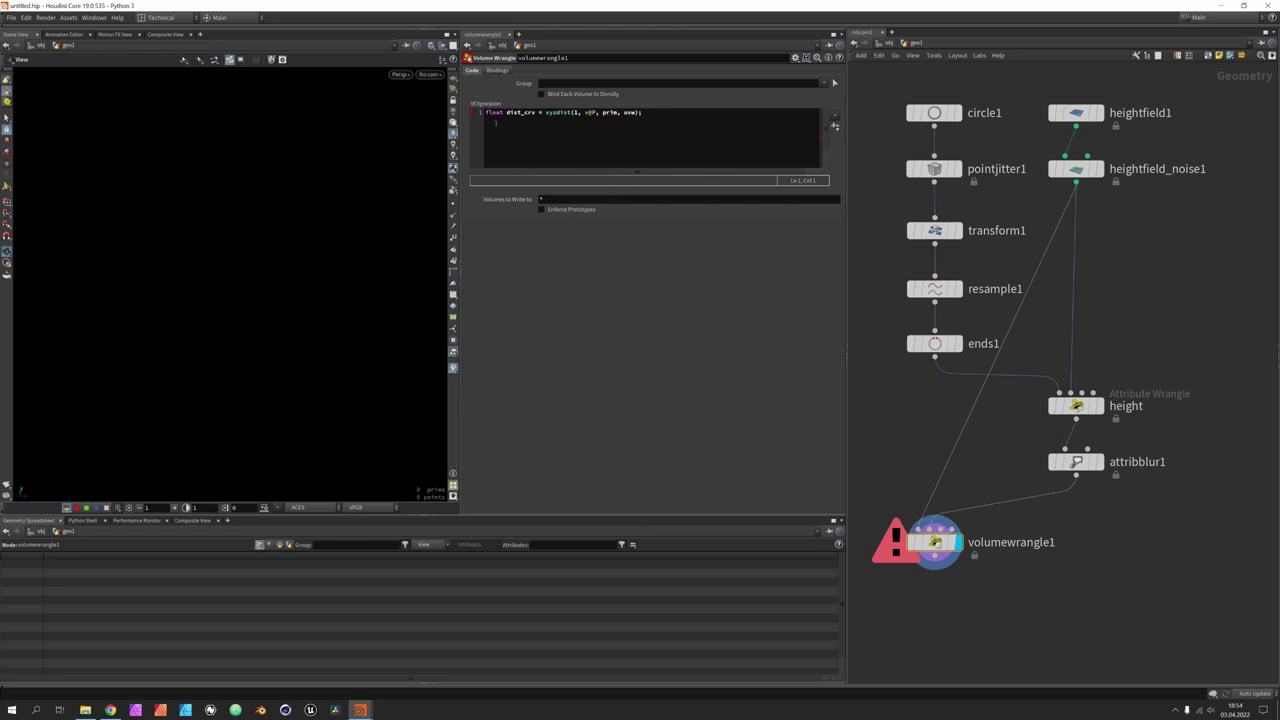
{"action": "key", "text": "Return"}
{"action": "key", "text": "Return"}
{"action": "key", "text": "Up"}
{"action": "key", "text": "Up"}
{"action": "type", "text": "int prim;"}
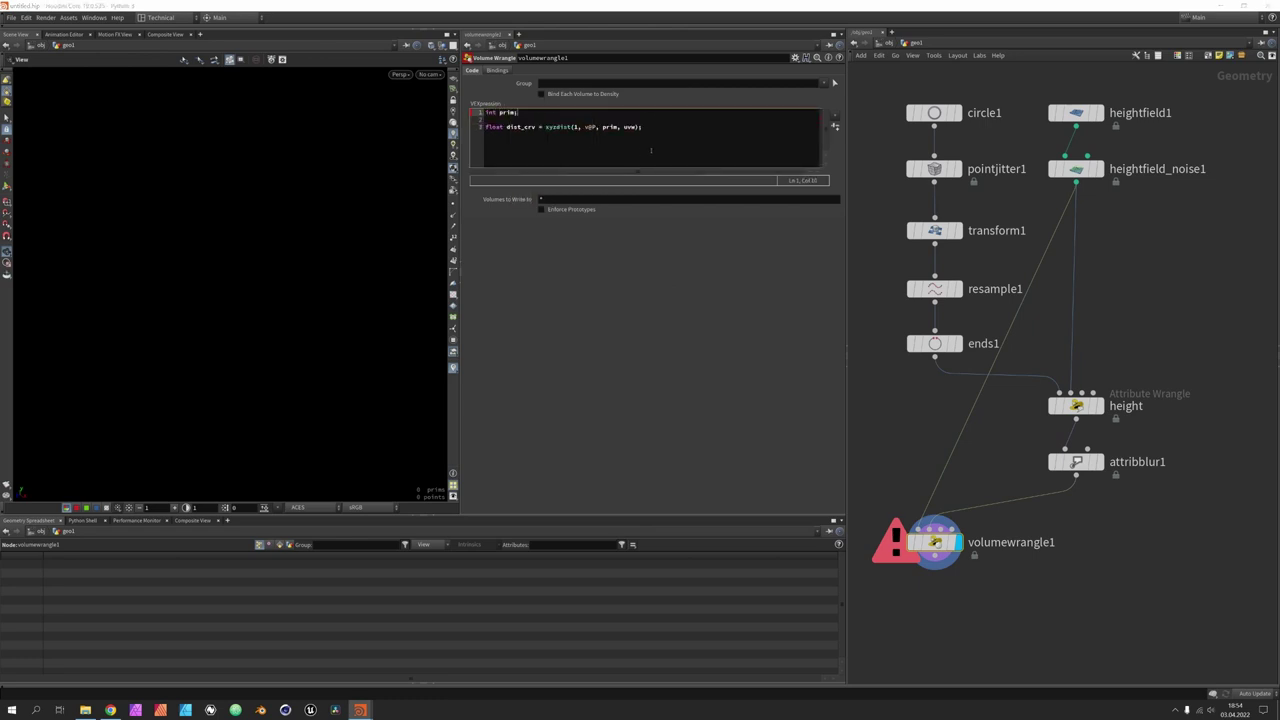
{"action": "key", "text": "Down"}
{"action": "type", "text": "vector uvw;"}
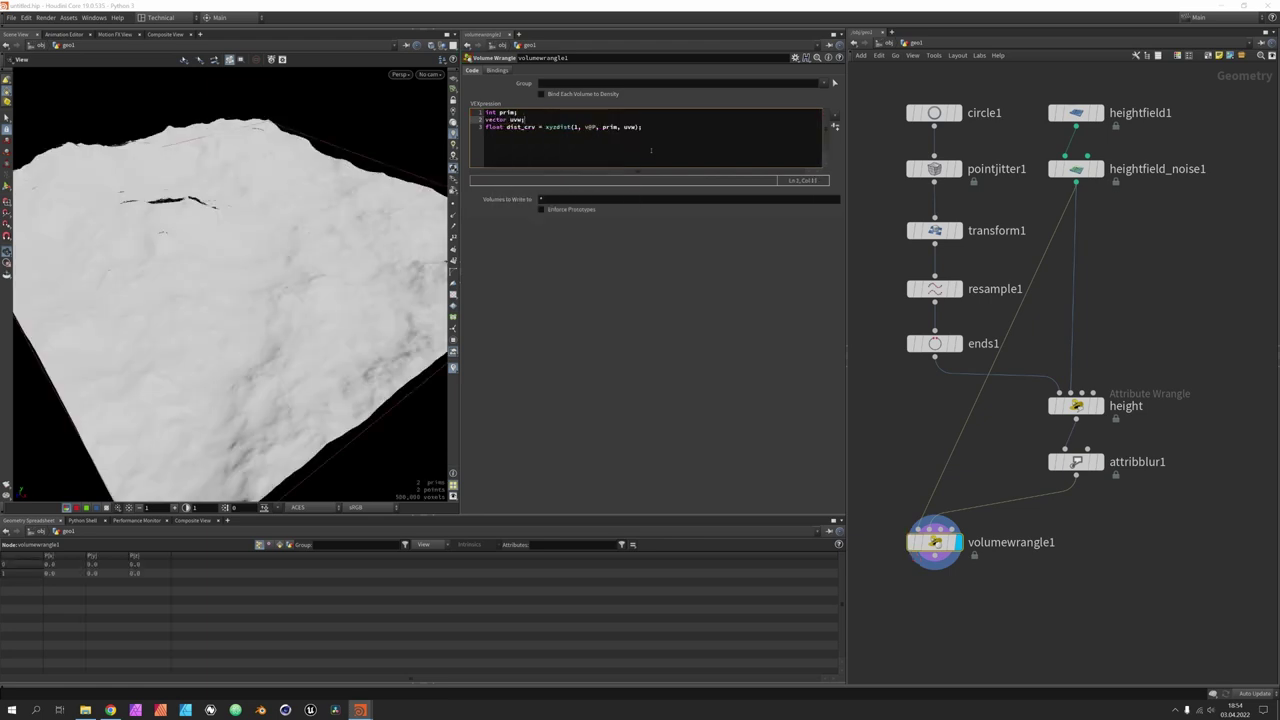
{"action": "left_click_drag", "start_coordinate": [496, 120], "coordinate": [522, 120]}
Step: Add float height_crv = primuv(1, 'height', prim, uvw); below the distance line and check the attribute name against the attribute blur's data
{"action": "left_click", "coordinate": [668, 139]}
{"action": "key", "text": "Return"}
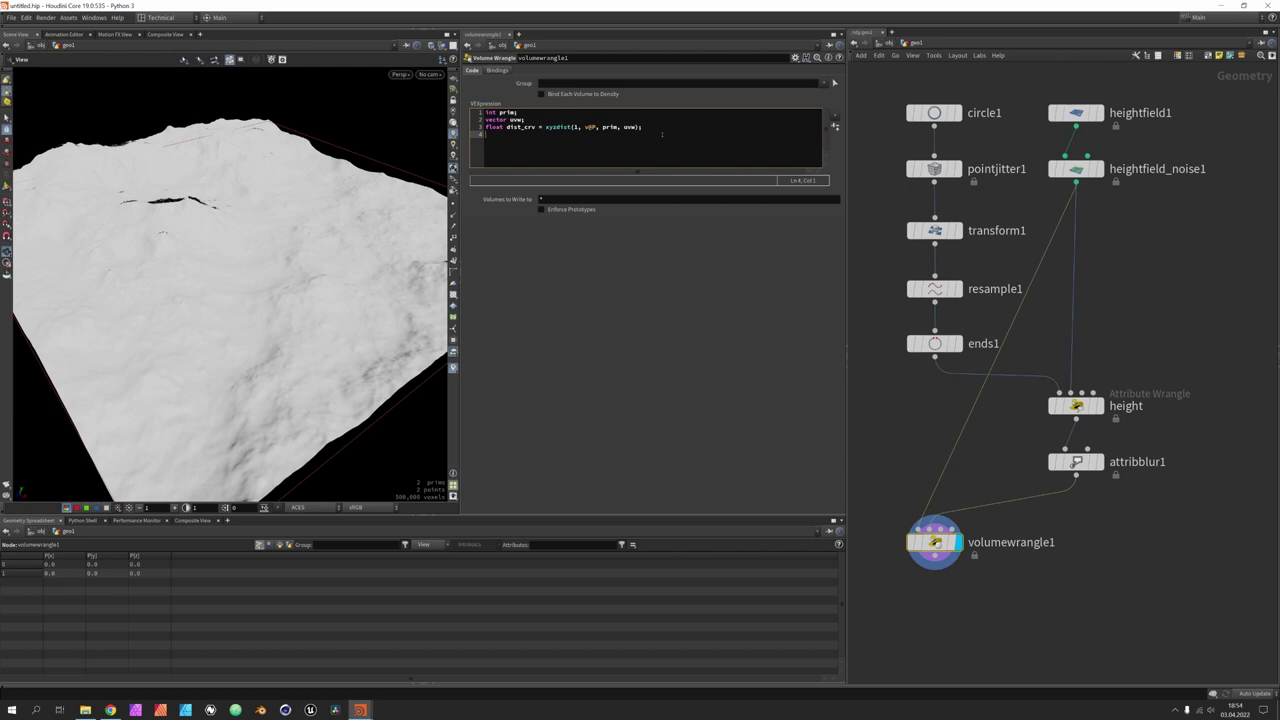
{"action": "type", "text": "float height_blu ="}
{"action": "key", "text": "ctrl+shift+Left"}
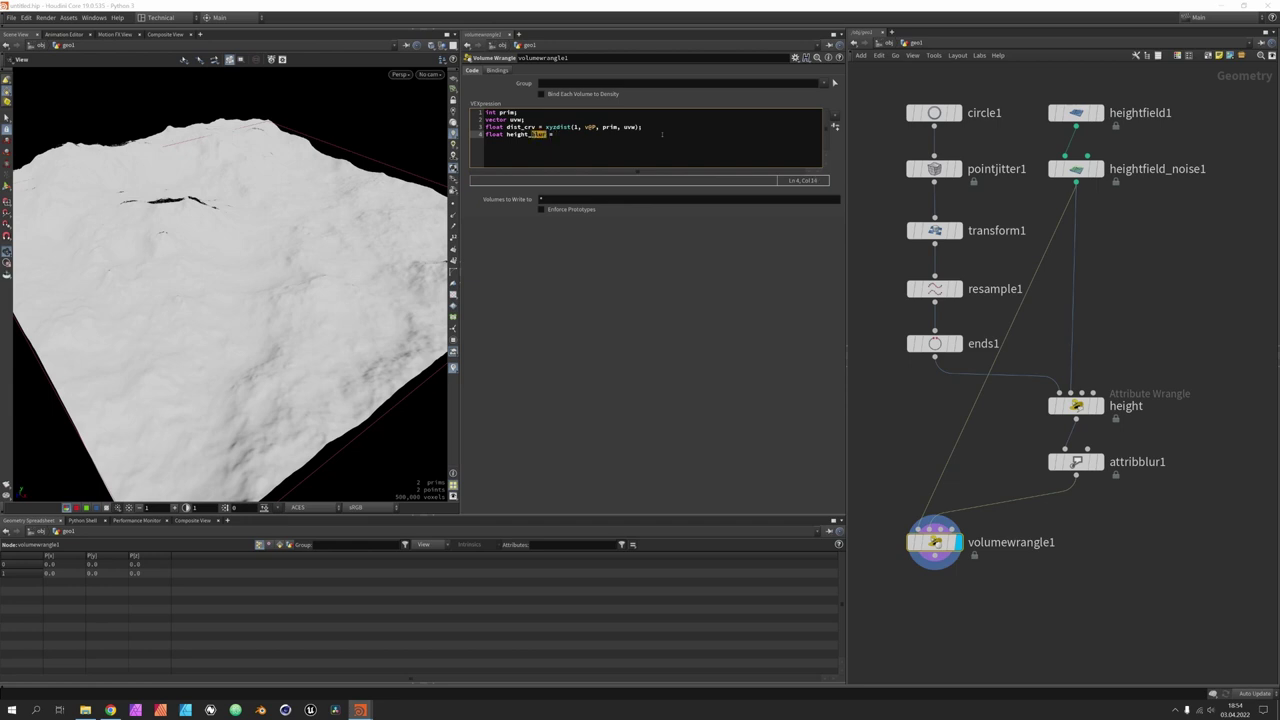
{"action": "type", "text": "crv = primuv(1, 'height', prim, uvw);"}
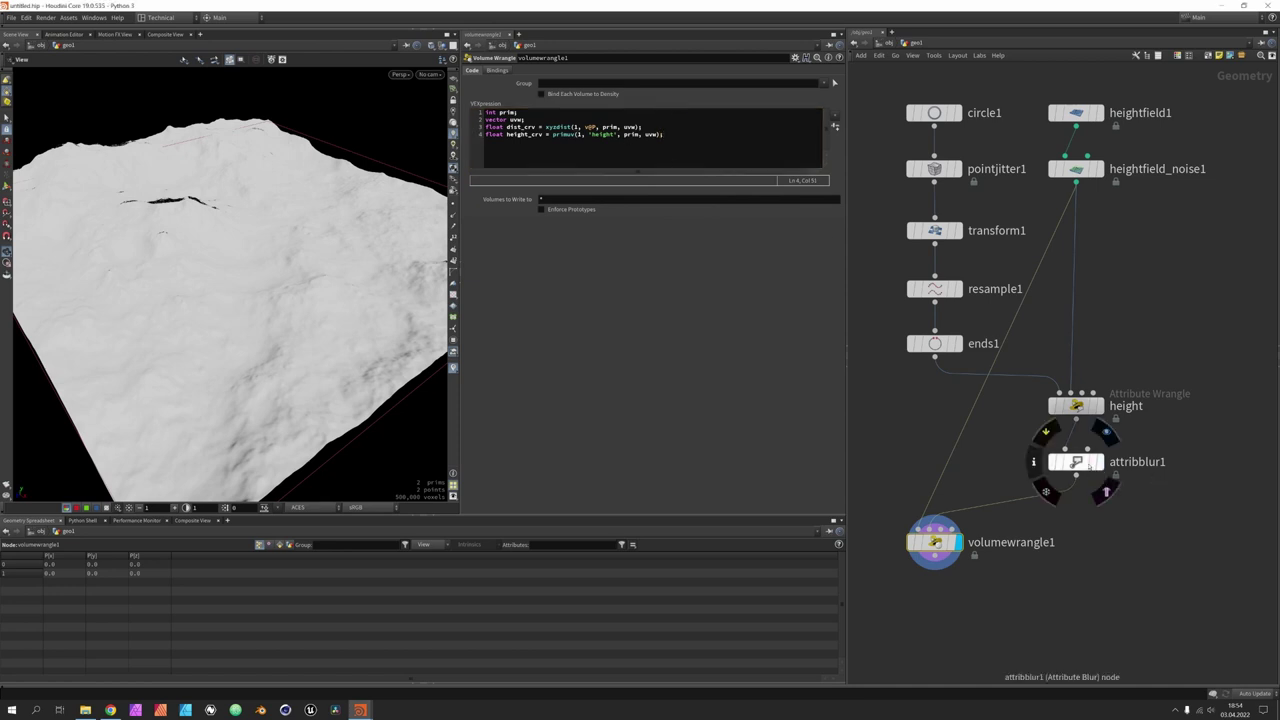
{"action": "left_click", "coordinate": [1080, 462]}
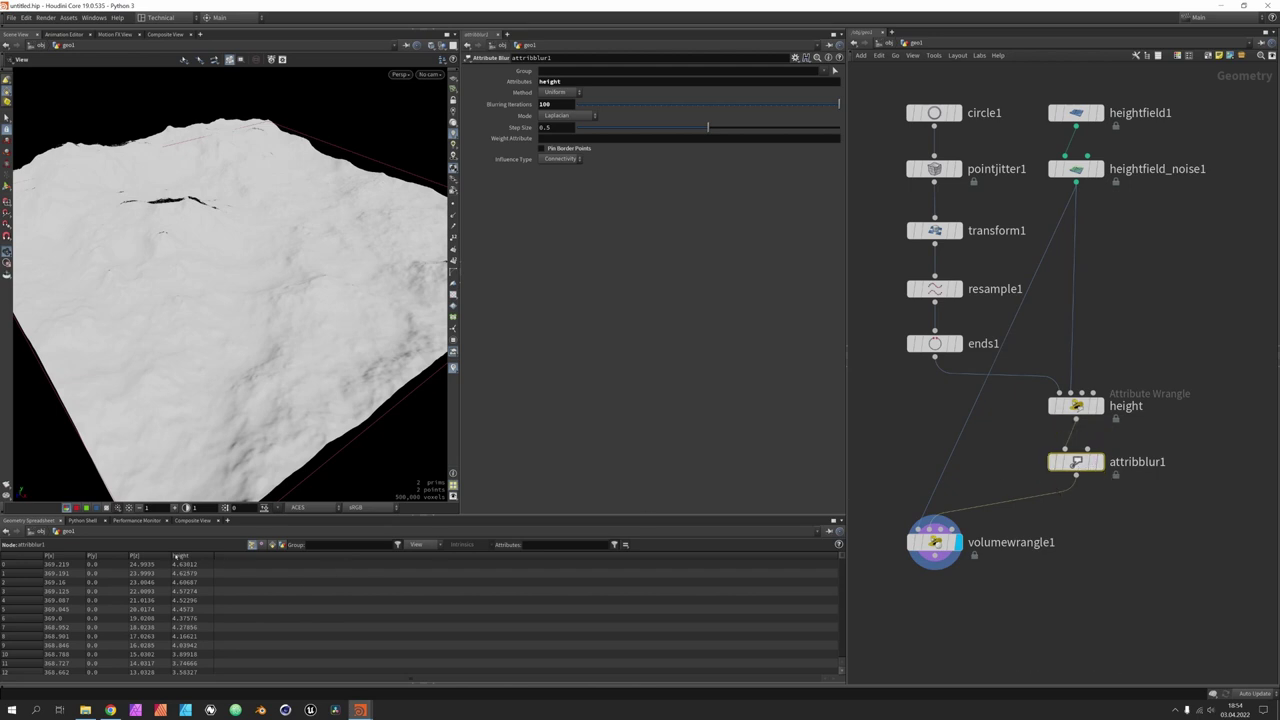
{"action": "left_click", "coordinate": [935, 542]}
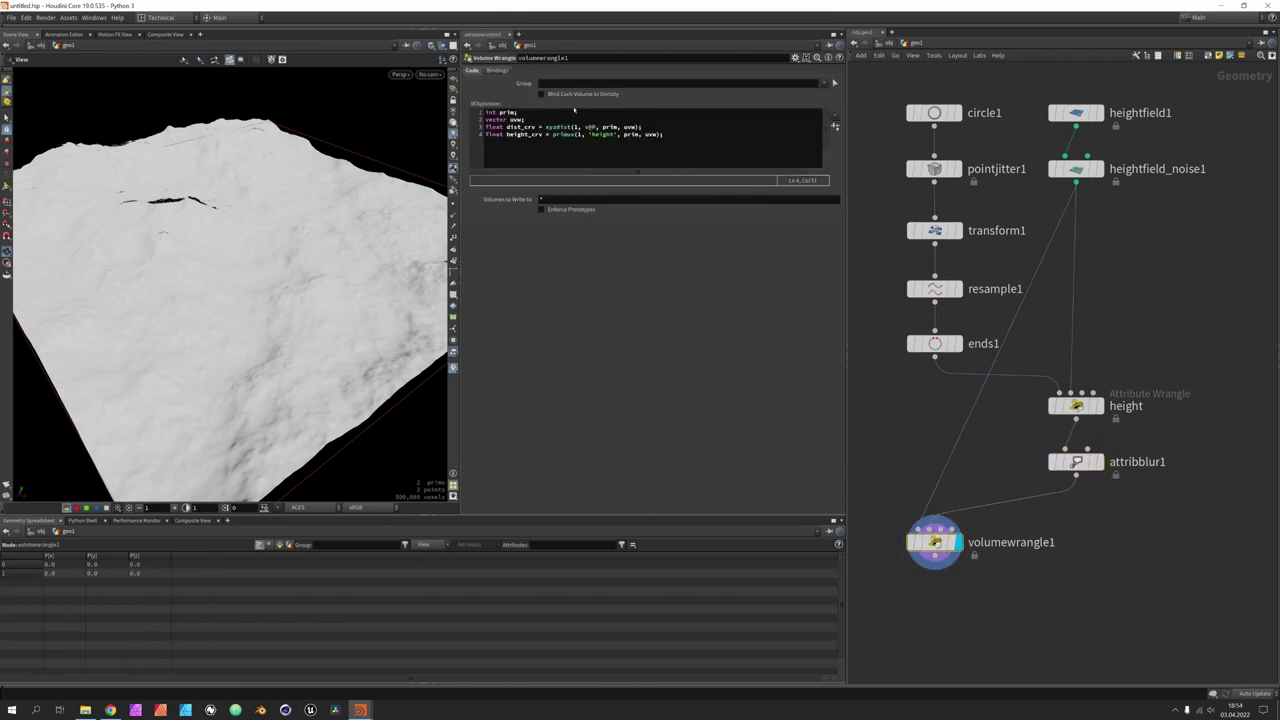
{"action": "double_click", "coordinate": [598, 135]}
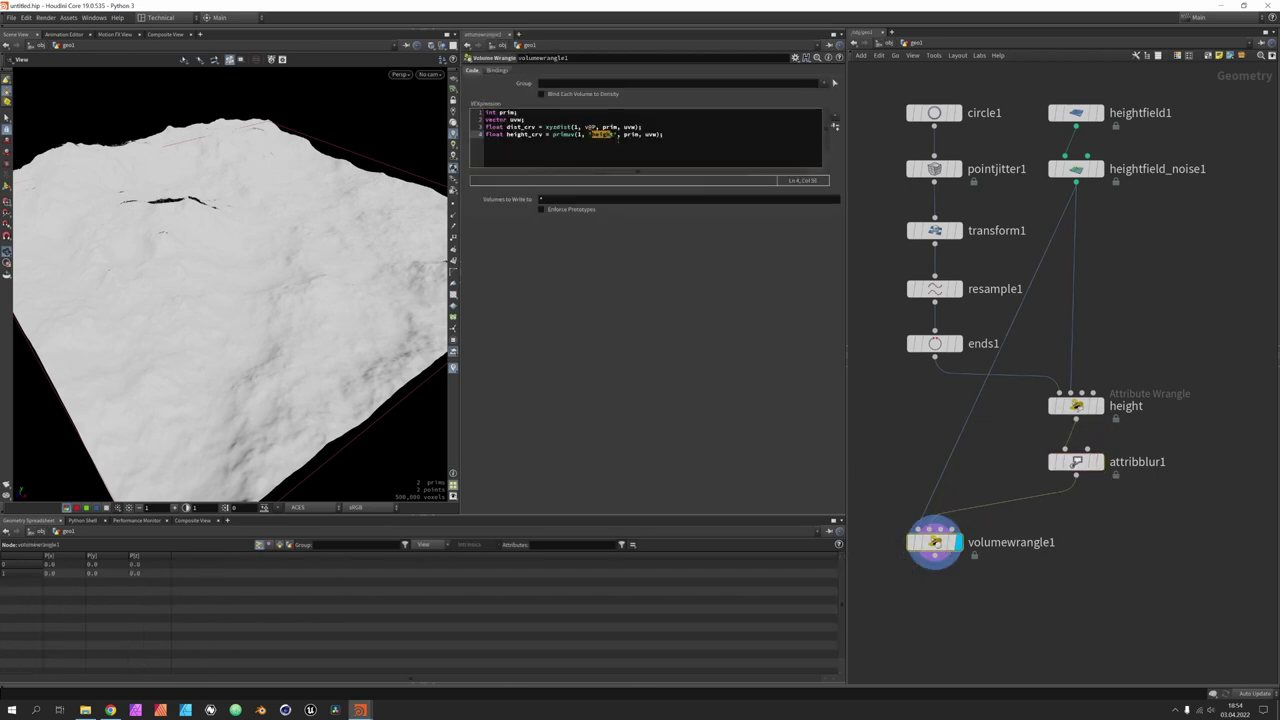
Step: Assign the curve height to the terrain with f@height = height_crv; and inspect the reshaped heightfield
{"action": "left_click", "coordinate": [694, 145]}
{"action": "key", "text": "Return"}
{"action": "key", "text": "Return"}
{"action": "type", "text": "f@height = height_crv;"}
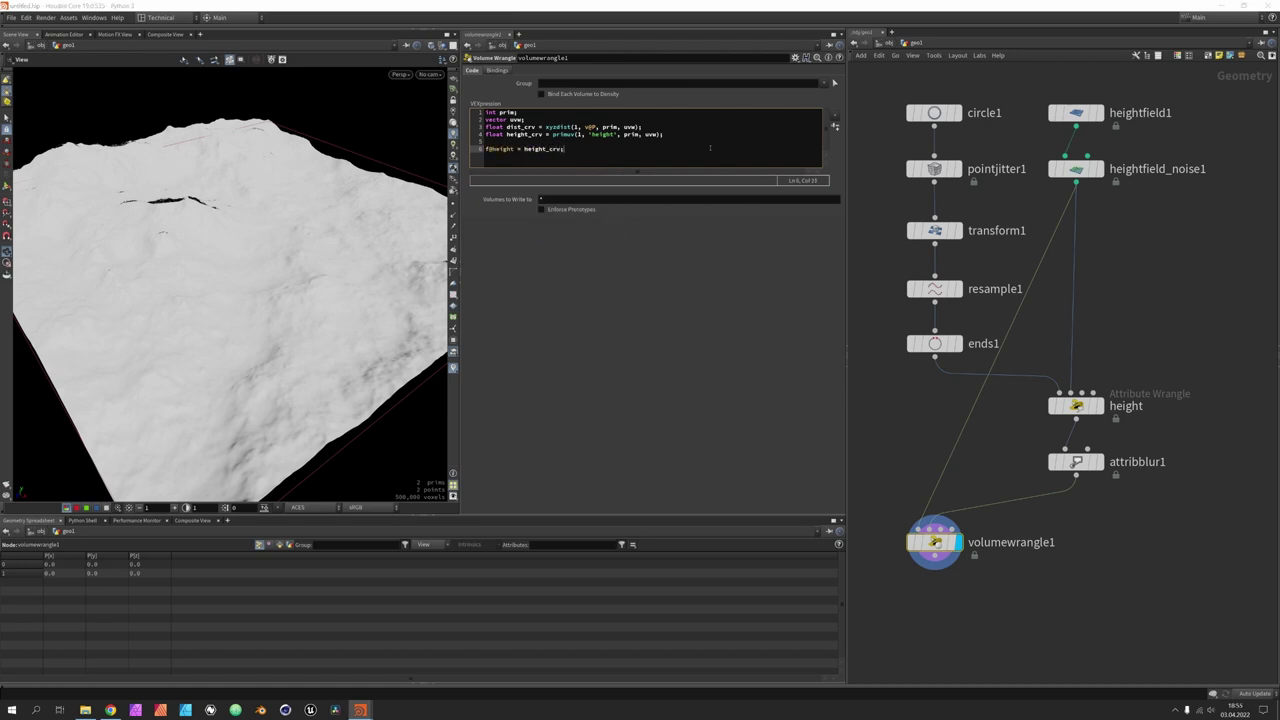
{"action": "left_click_drag", "start_coordinate": [265, 262], "coordinate": [344, 219]}
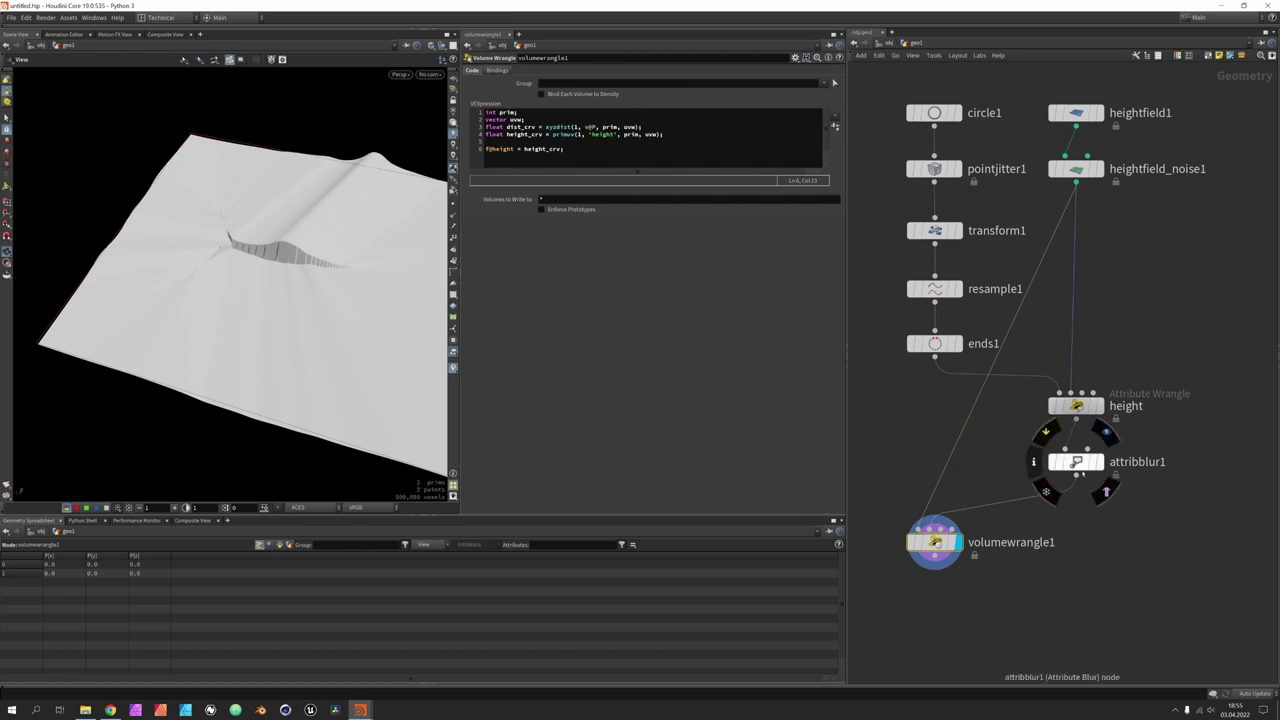
{"action": "left_click", "coordinate": [1100, 471]}
{"action": "left_click_drag", "start_coordinate": [380, 234], "coordinate": [345, 215]}
{"action": "mouse_move", "coordinate": [1104, 490]}
{"action": "mouse_move", "coordinate": [262, 248]}
{"action": "left_mouse_down"}
{"action": "mouse_move", "coordinate": [248, 268]}
{"action": "mouse_move", "coordinate": [280, 262]}
{"action": "left_mouse_up"}
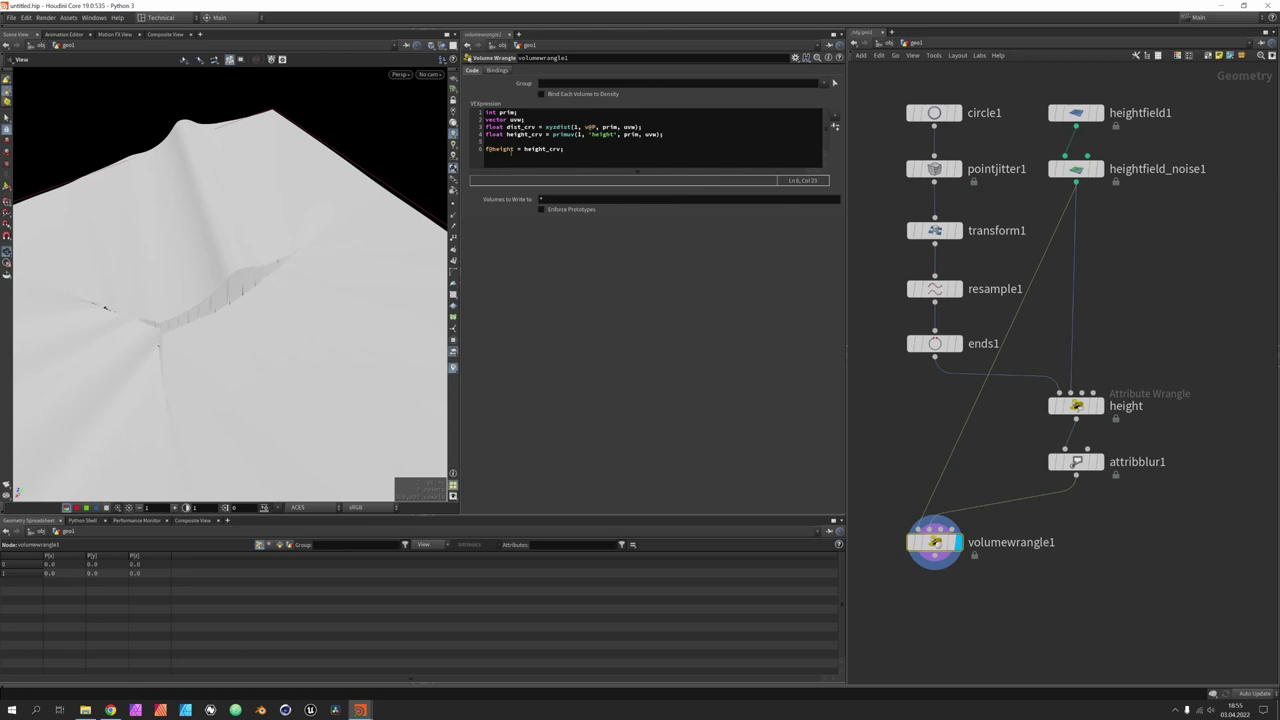
Step: Add float mask = smooth(10.0, 20.0, dist_crv, 1.0); below the height_crv line in the volume wrangle
{"action": "left_click", "coordinate": [662, 136]}
{"action": "key", "text": "Return"}
{"action": "type", "text": "float mask"}
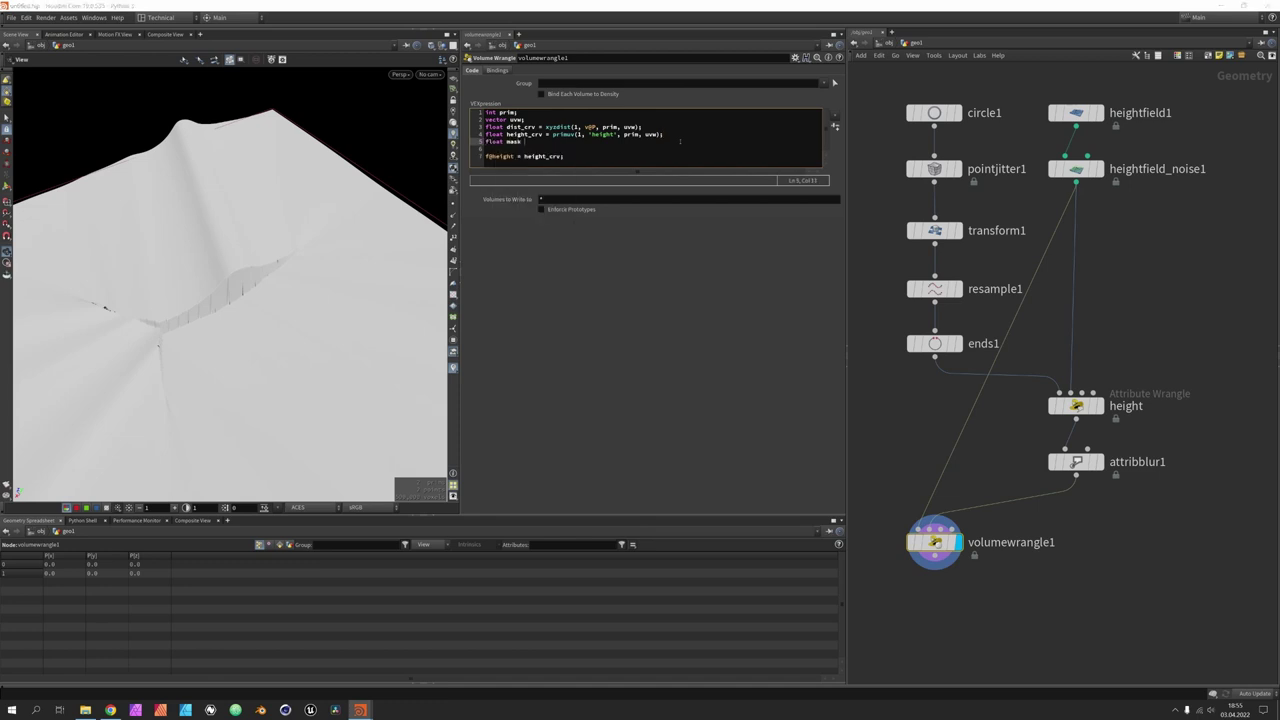
{"action": "type", "text": " = smooth"}
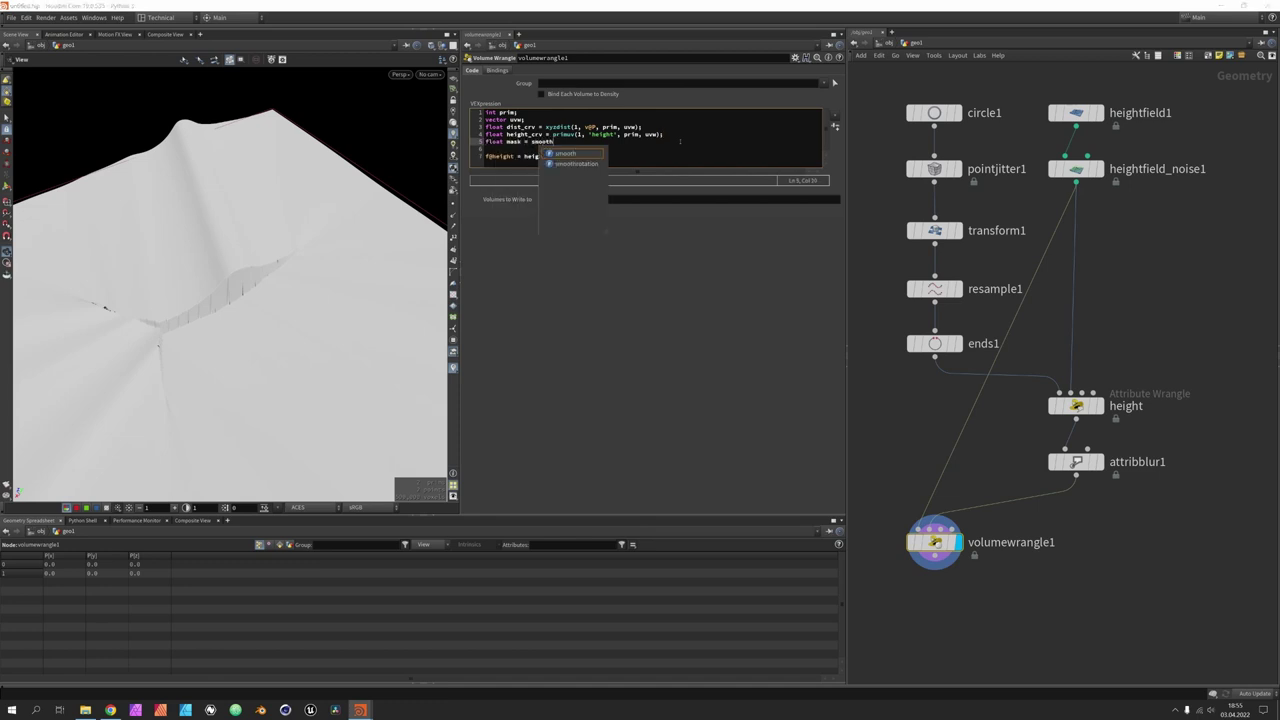
{"action": "type", "text": "("}
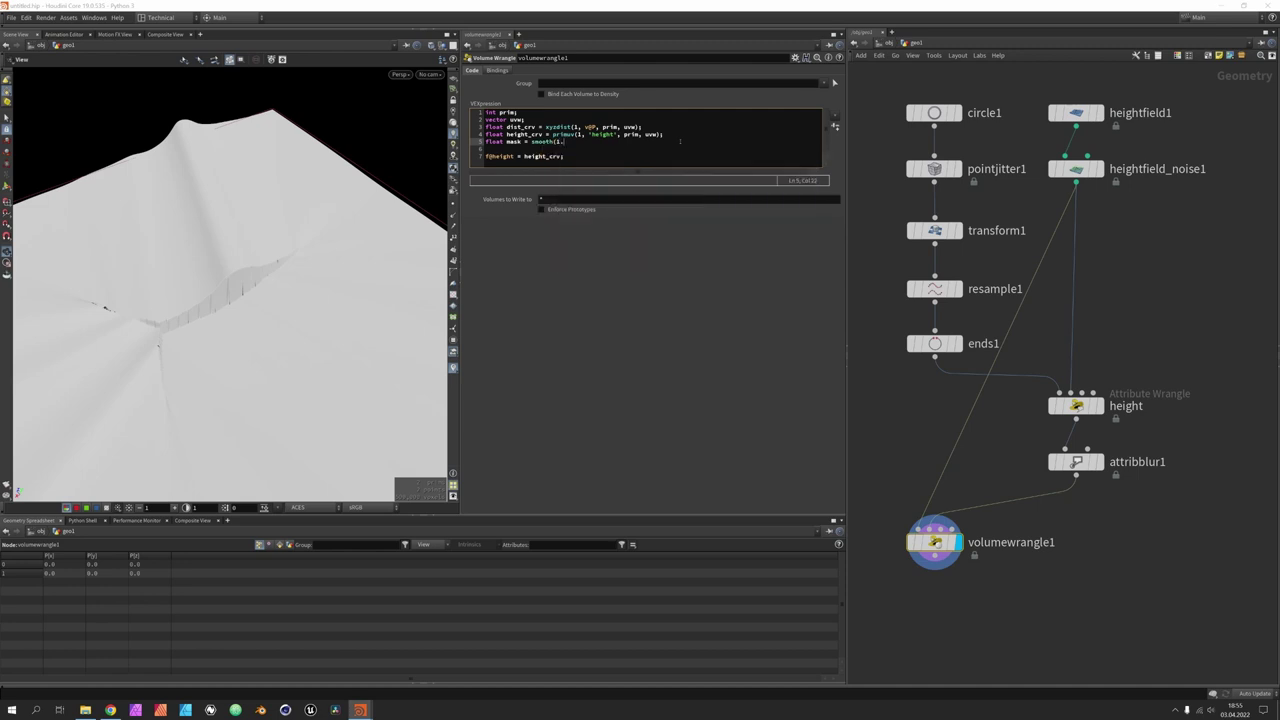
{"action": "type", "text": "1"}
{"action": "type", "text": "0.0, 20.0"}
{"action": "type", "text": ", dist_c"}
{"action": "type", "text": ")"}
{"action": "type", "text": "1.0"}
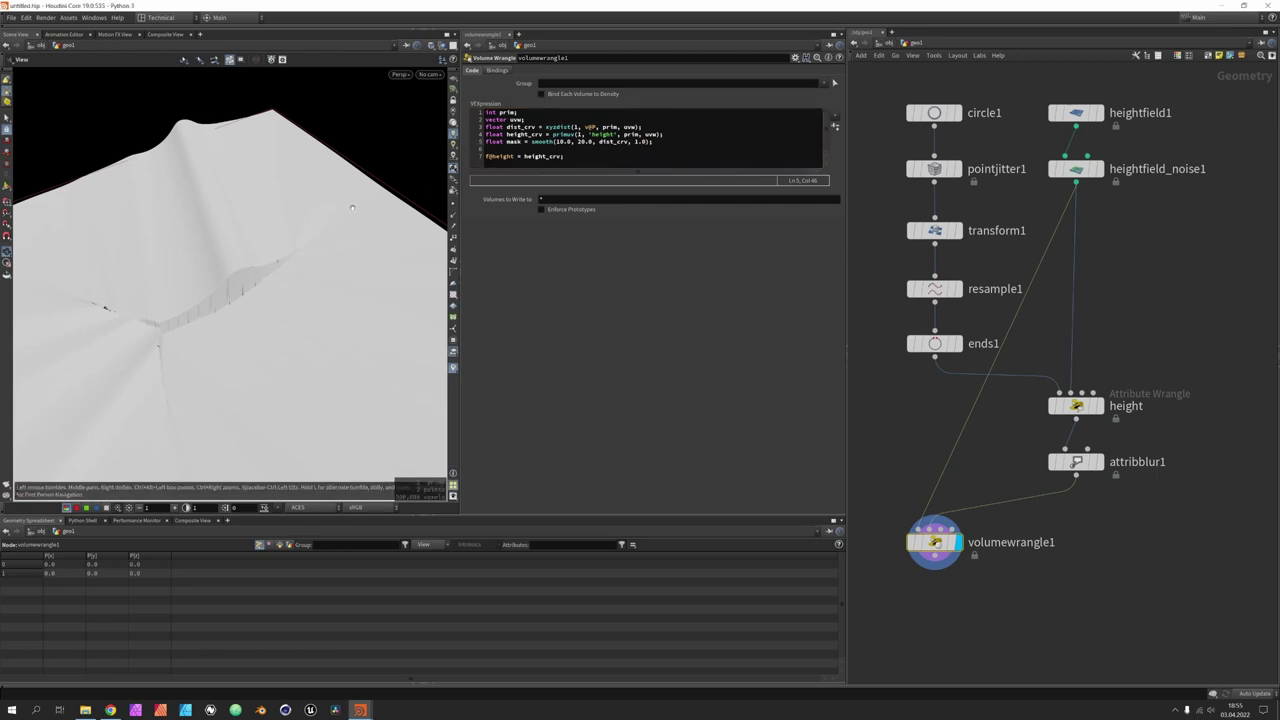
Step: Change the height assignment to f@height = lerp(f@height, height_crv, mask); and inspect the blended terrain
{"action": "left_click", "coordinate": [529, 157]}
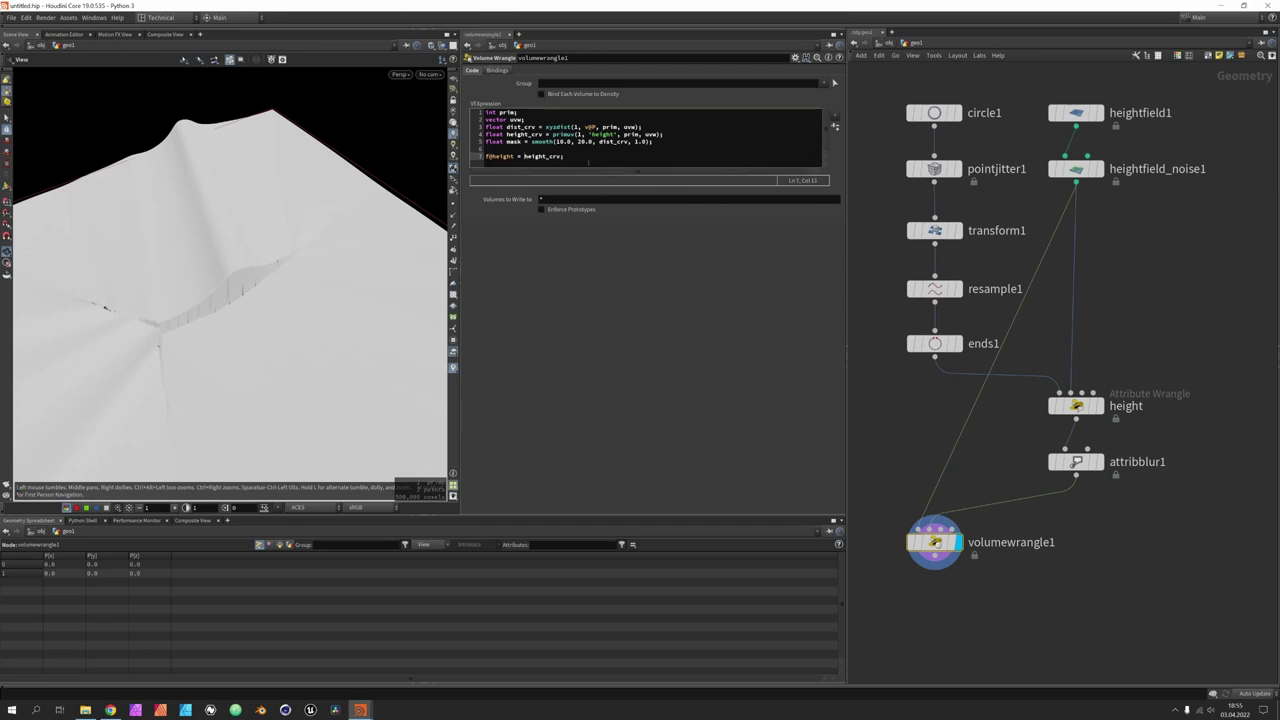
{"action": "type", "text": "lerp("}
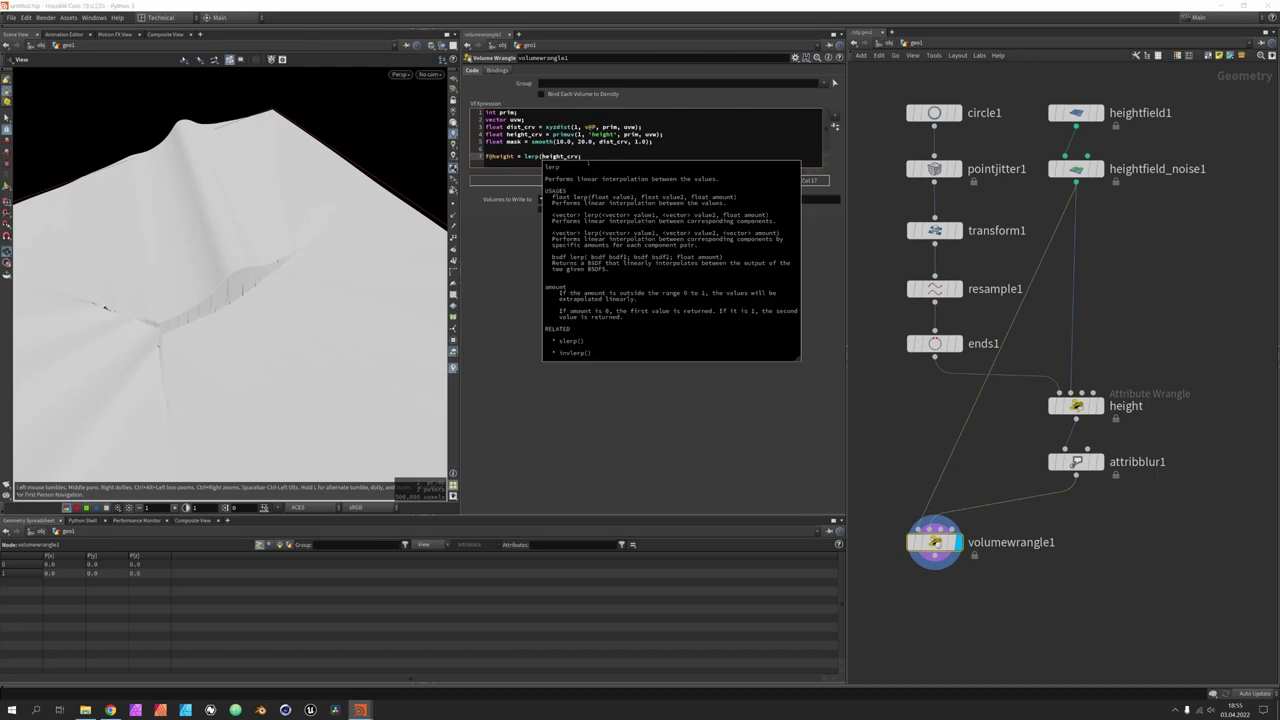
{"action": "type", "text": "f@height,"}
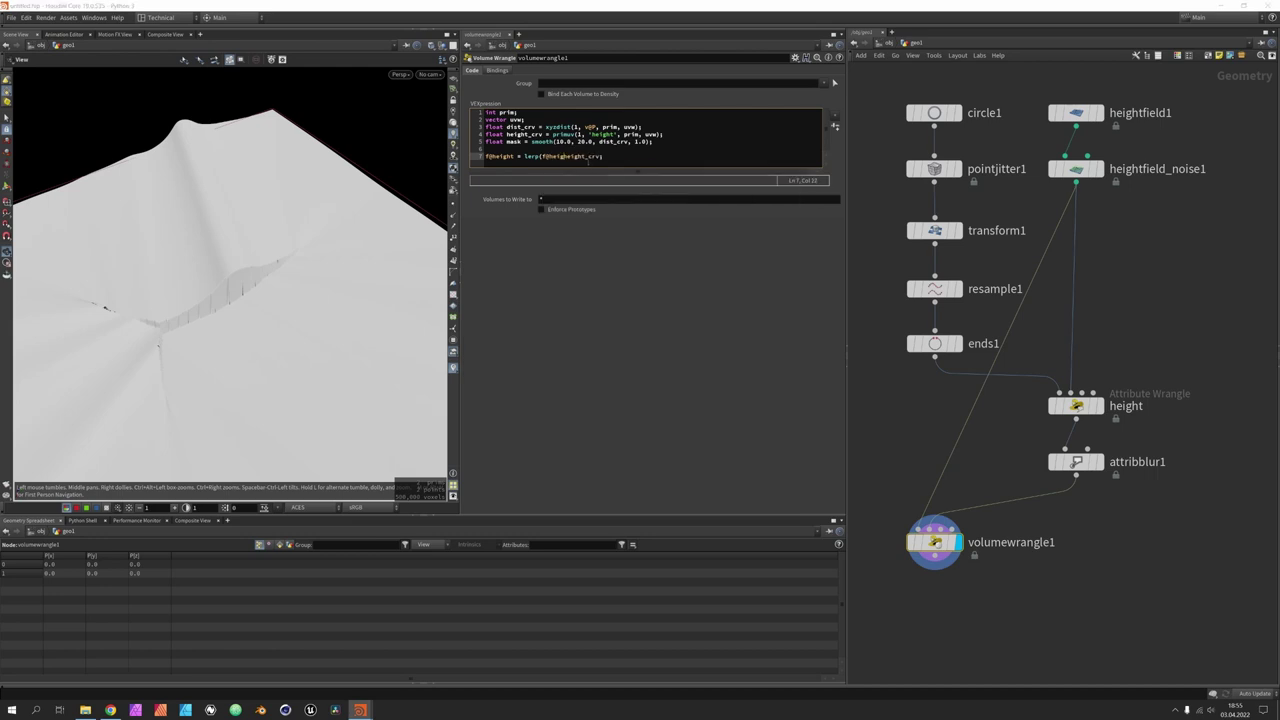
{"action": "key", "text": "Left"}
{"action": "key", "text": "Left"}
{"action": "type", "text": ", mask);"}
{"action": "left_click_drag", "start_coordinate": [240, 250], "coordinate": [305, 225]}
{"action": "scroll", "coordinate": [305, 225], "scroll_direction": "up", "scroll_amount": 3}
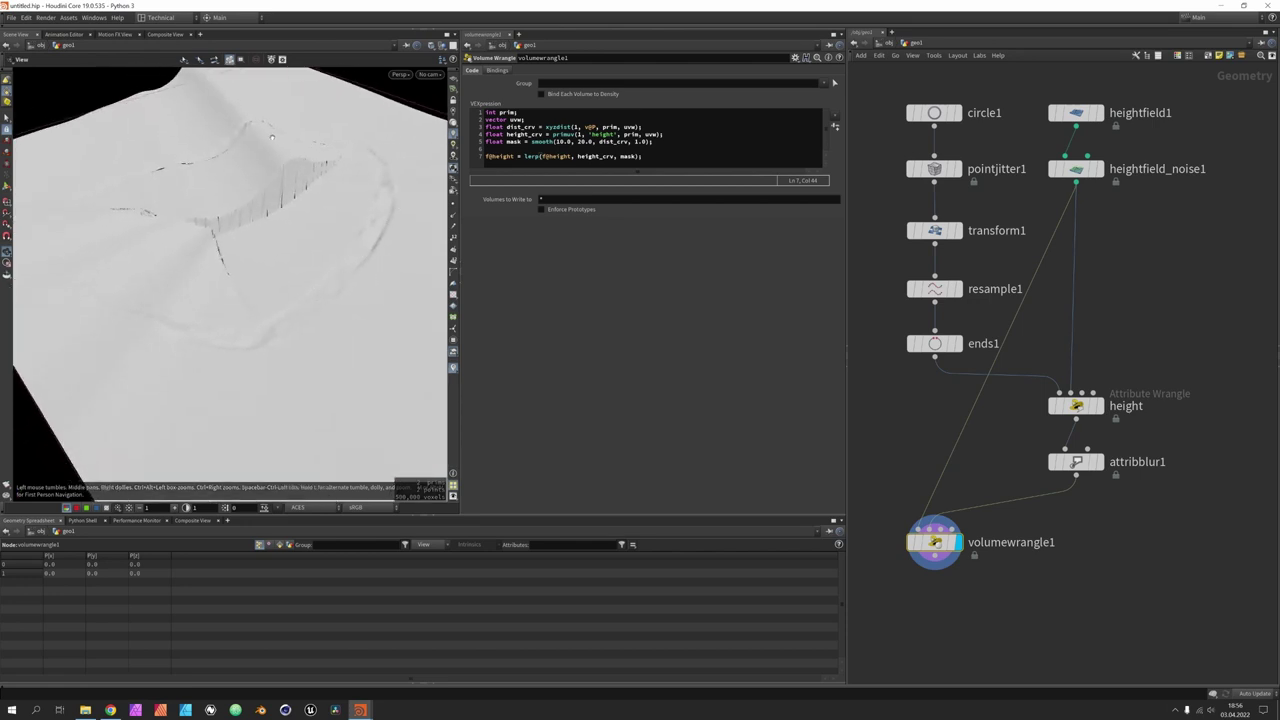
{"action": "left_click_drag", "start_coordinate": [130, 267], "coordinate": [158, 266]}
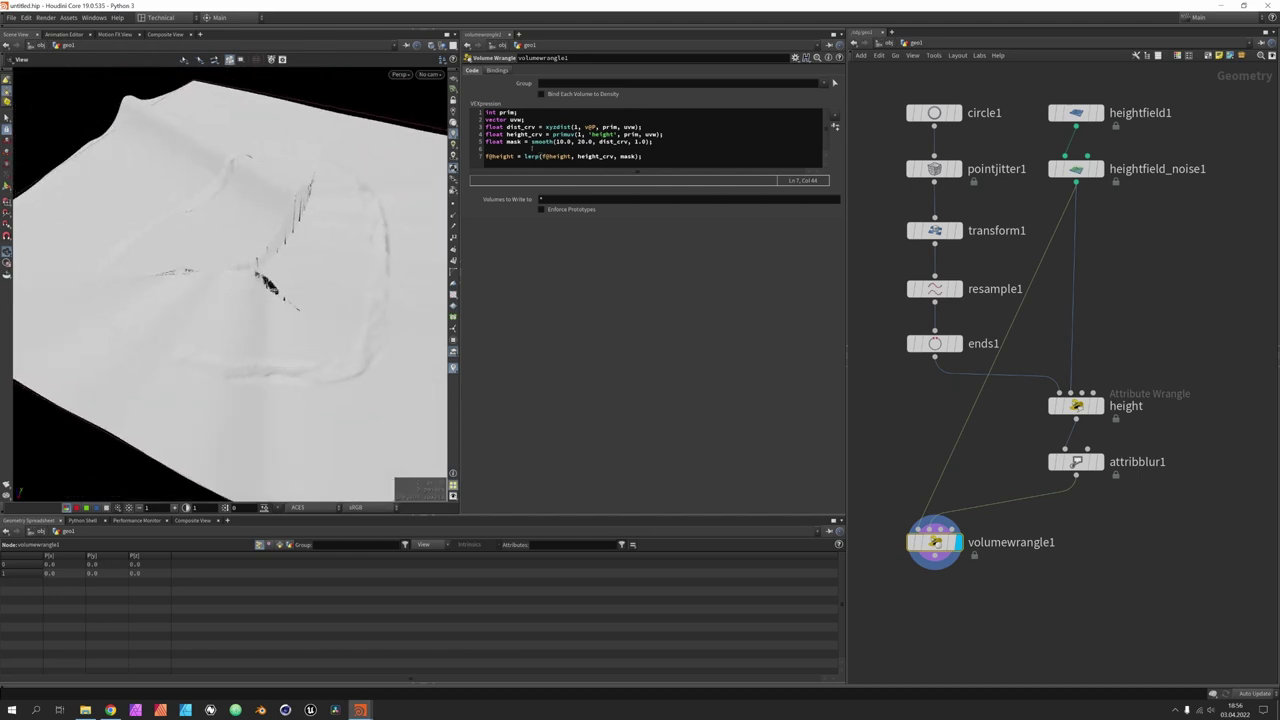
Step: Invert the mask by putting 1.0 - before the smooth function and inspect the road on the terrain
{"action": "left_click", "coordinate": [532, 142]}
{"action": "type", "text": "1.0 -"}
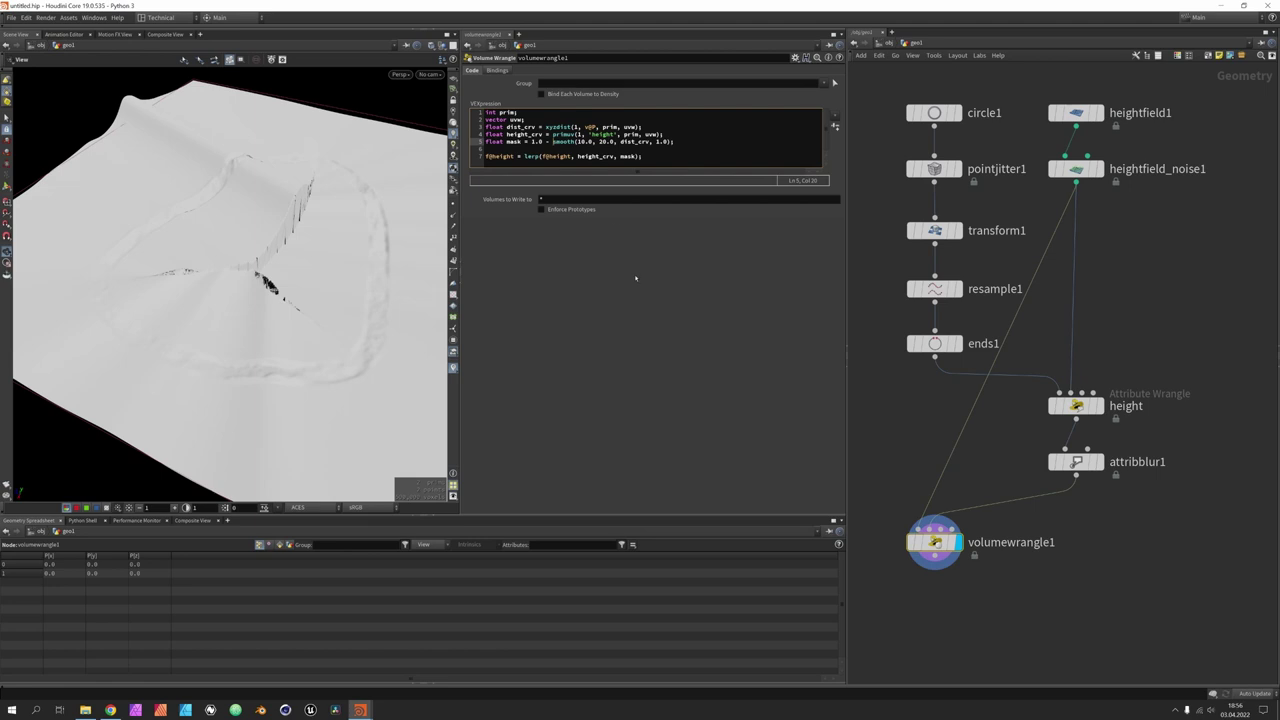
{"action": "right_click", "coordinate": [320, 252]}
{"action": "right_click_drag", "start_coordinate": [320, 252], "coordinate": [267, 257]}
{"action": "left_click_drag", "start_coordinate": [267, 257], "coordinate": [350, 243]}
Step: Append a Convert HeightField node to volumewrangle1 and display the resulting polygon terrain
{"action": "middle_click_drag", "start_coordinate": [942, 590], "coordinate": [945, 550]}
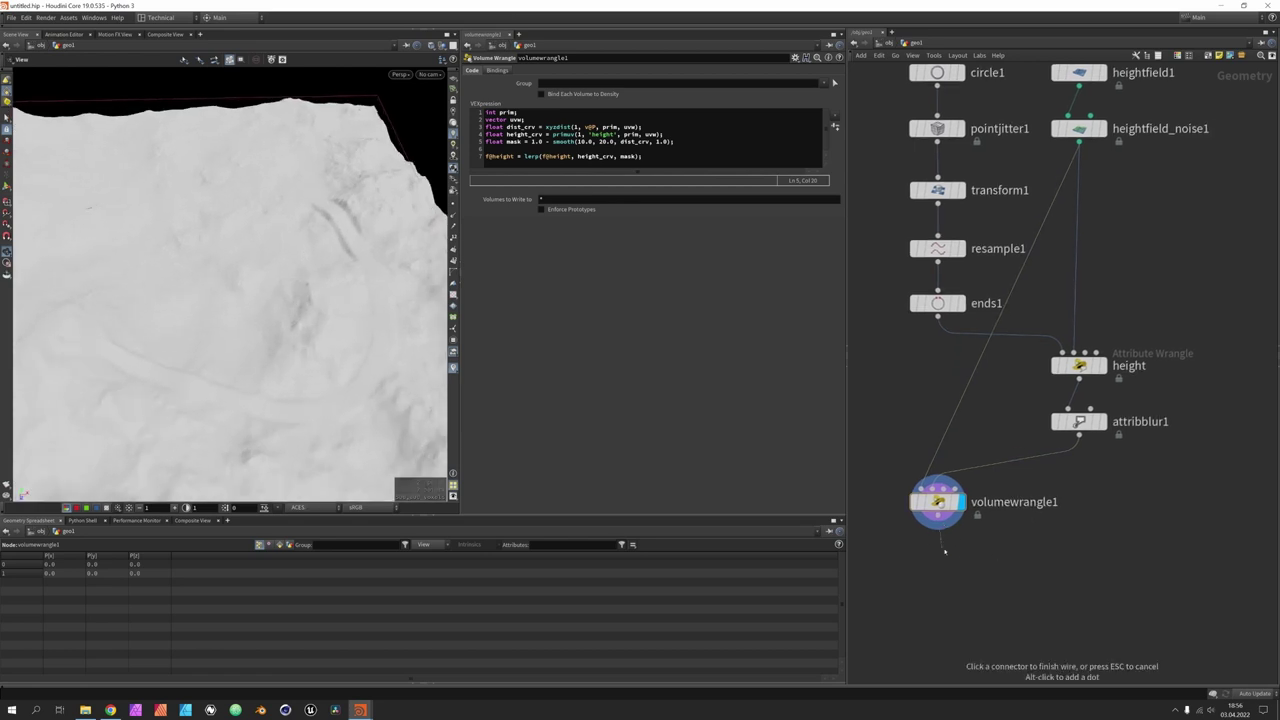
{"action": "key", "text": "Tab"}
{"action": "type", "text": "cr"}
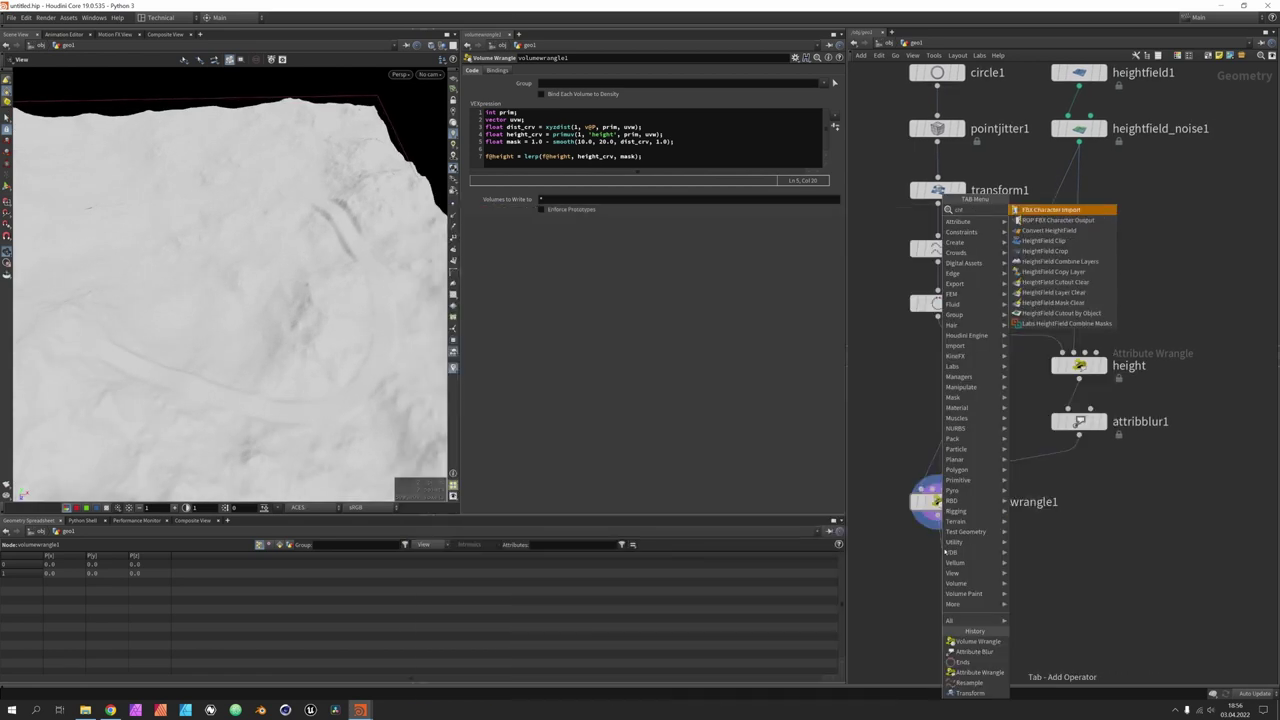
{"action": "key", "text": "Down"}
{"action": "key", "text": "Down"}
{"action": "key", "text": "Return"}
{"action": "left_click", "coordinate": [945, 555]}
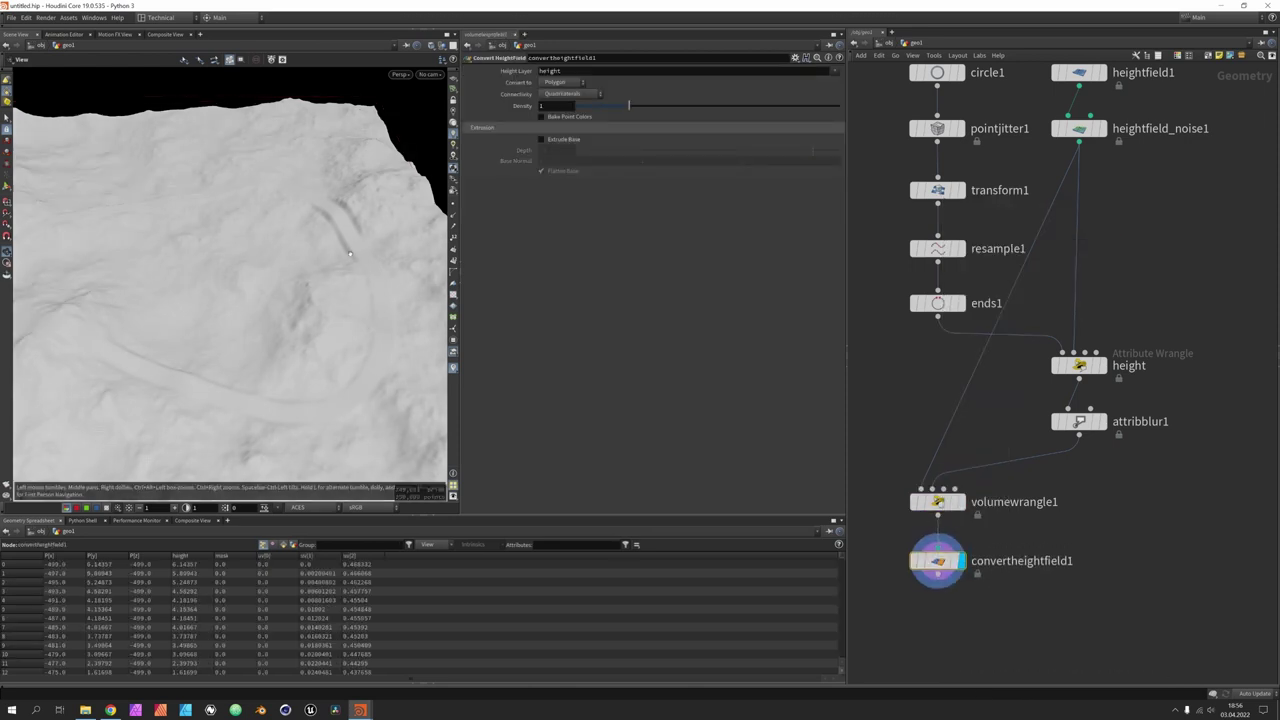
{"action": "left_click_drag", "start_coordinate": [320, 253], "coordinate": [344, 258]}
Step: Append an Attribute Wrangle to convertheightfield1, display it, and rename it color
{"action": "left_click", "coordinate": [938, 582]}
{"action": "left_click", "coordinate": [946, 600]}
{"action": "left_click", "coordinate": [680, 209]}
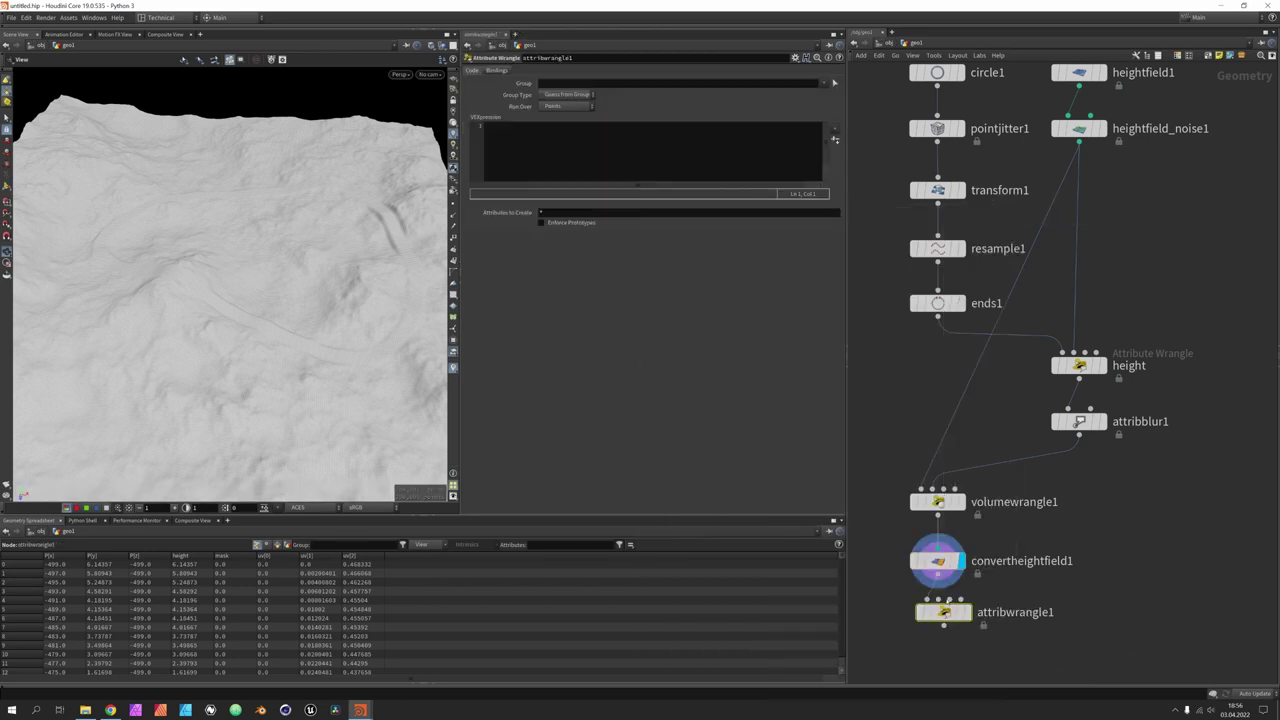
{"action": "left_click", "coordinate": [954, 624]}
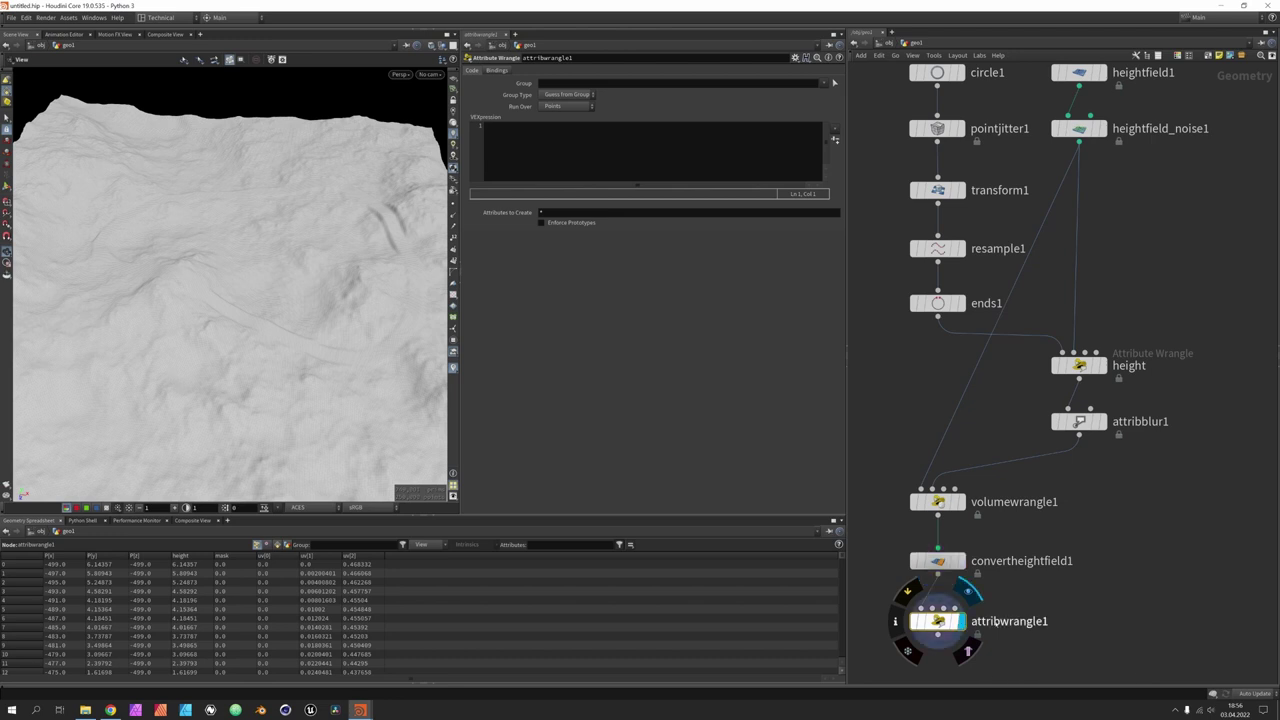
{"action": "double_click", "coordinate": [1010, 621]}
{"action": "type", "text": "color"}
{"action": "key", "text": "Return"}
Step: Color the terrain by slope with the expression v@Cd = dot(v@N, {0,1,0}); in the color wrangle
{"action": "left_click", "coordinate": [630, 177]}
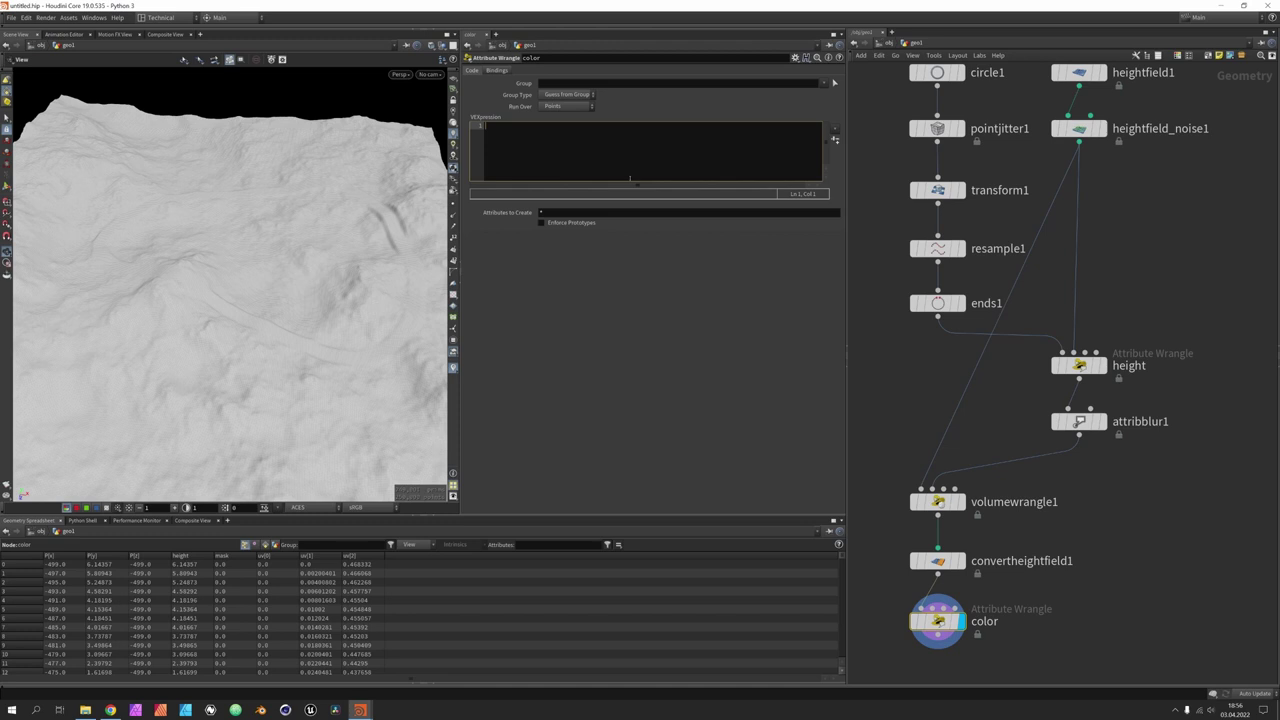
{"action": "type", "text": "v@Cd = dot(v@N, {"}
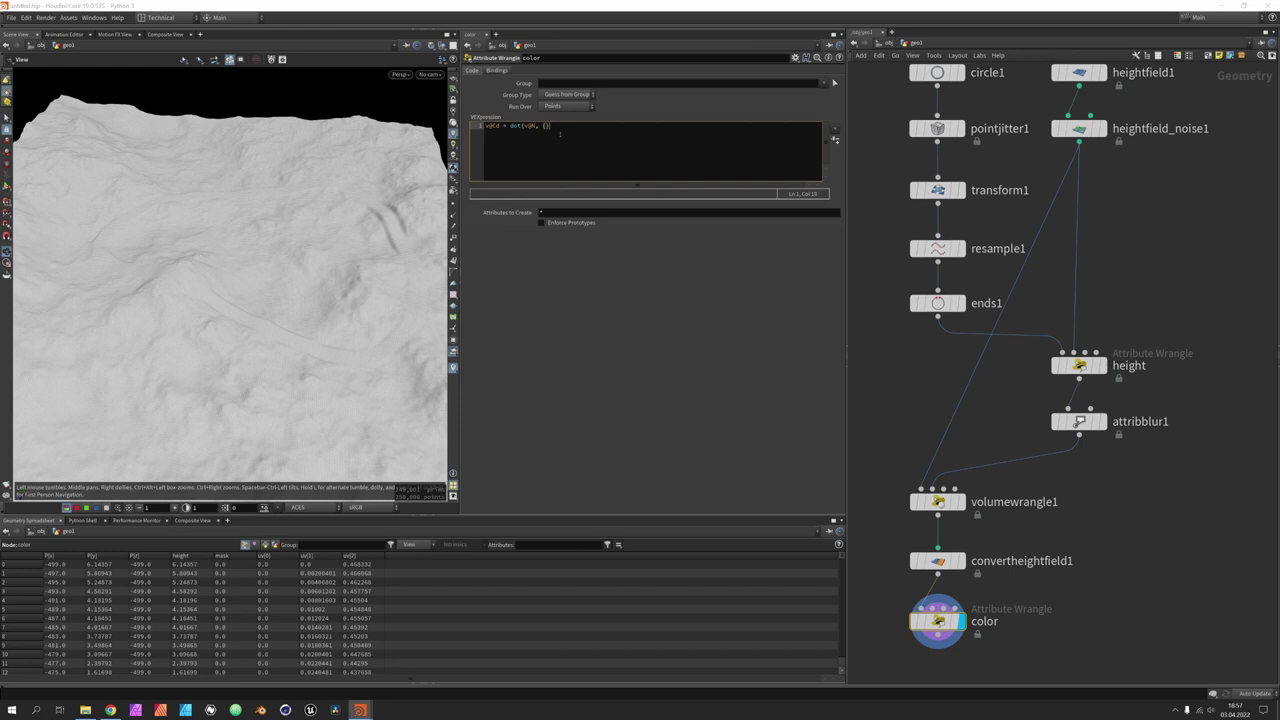
{"action": "type", "text": "0,1,0"}
{"action": "key", "text": "ctrl+Return"}
Step: Set the viewport shading to Smooth Shaded and inspect the terrain's slope colors
{"action": "left_click", "coordinate": [430, 74]}
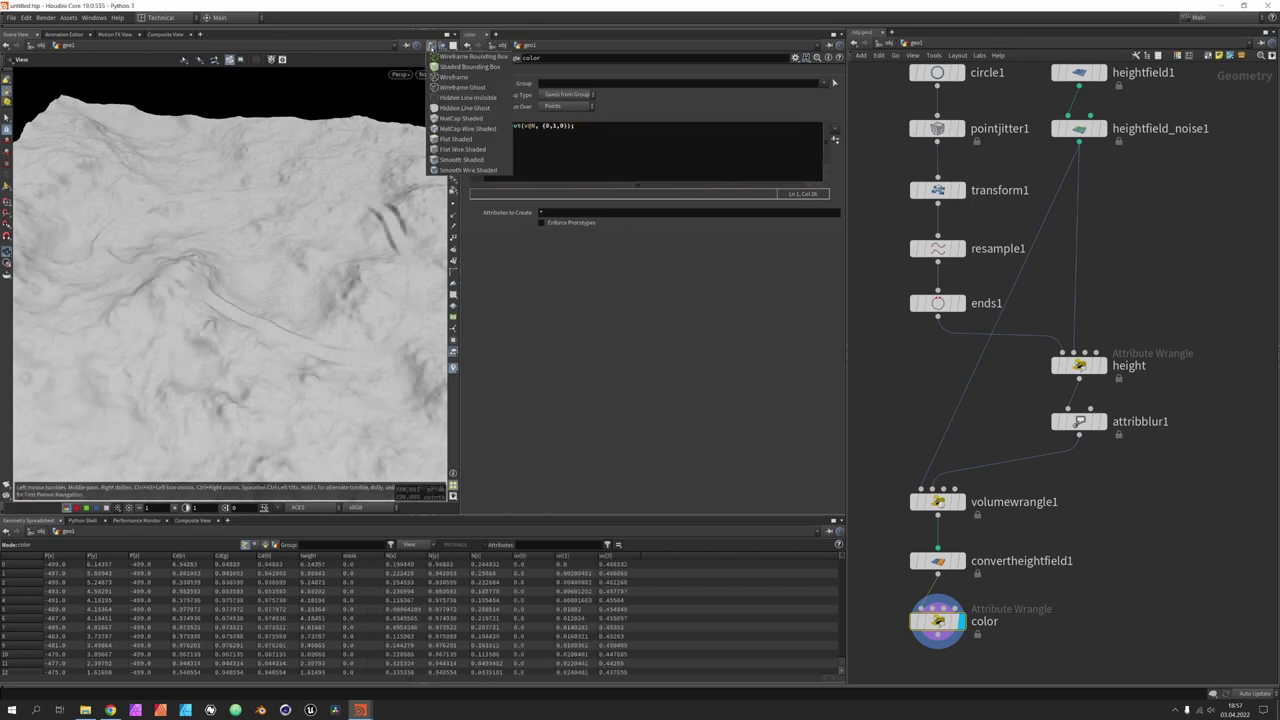
{"action": "left_click", "coordinate": [470, 159]}
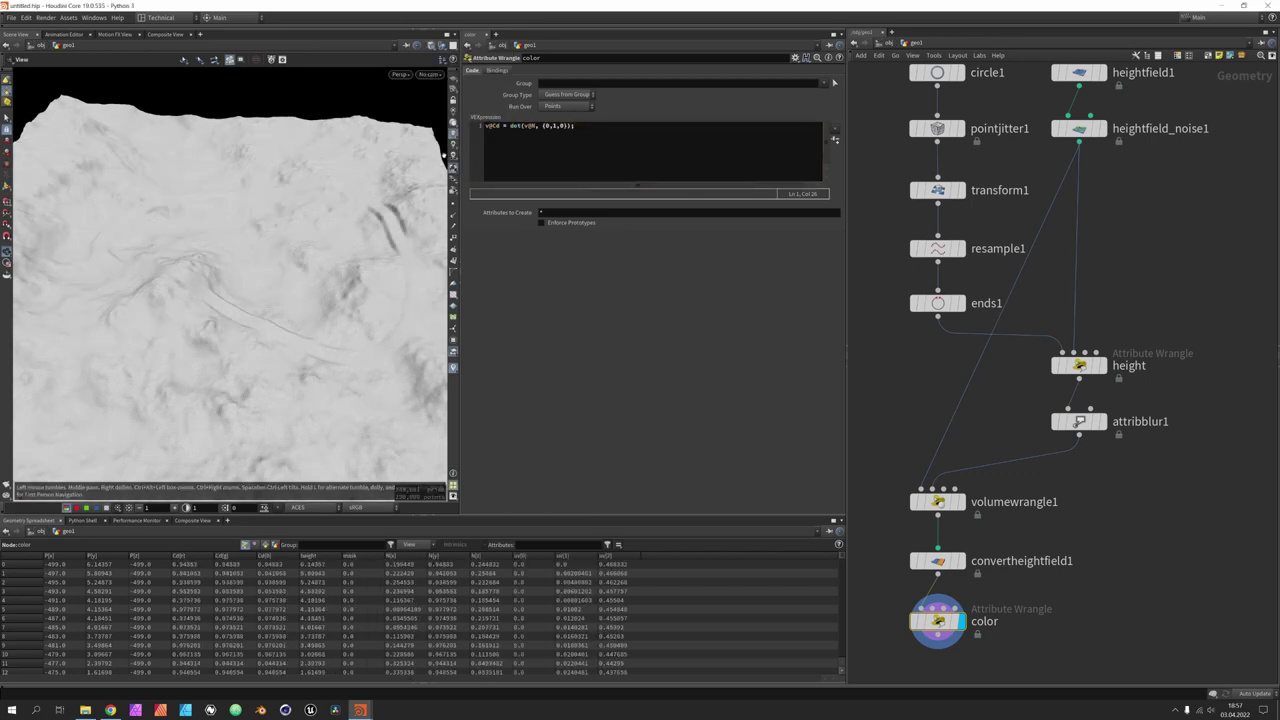
{"action": "left_click_drag", "start_coordinate": [230, 270], "coordinate": [184, 278]}
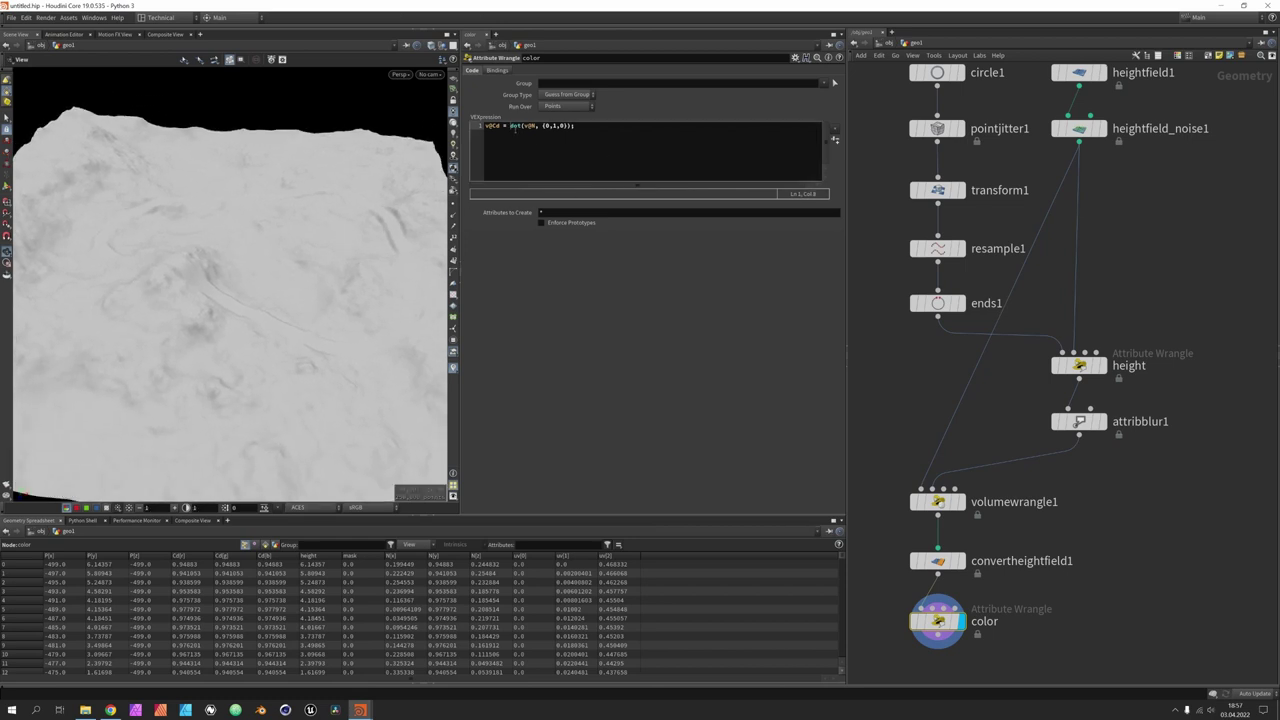
Step: Raise the slope color's contrast by wrapping the dot product in pow with exponent 10.0, and inspect the road
{"action": "type", "text": "pow"}
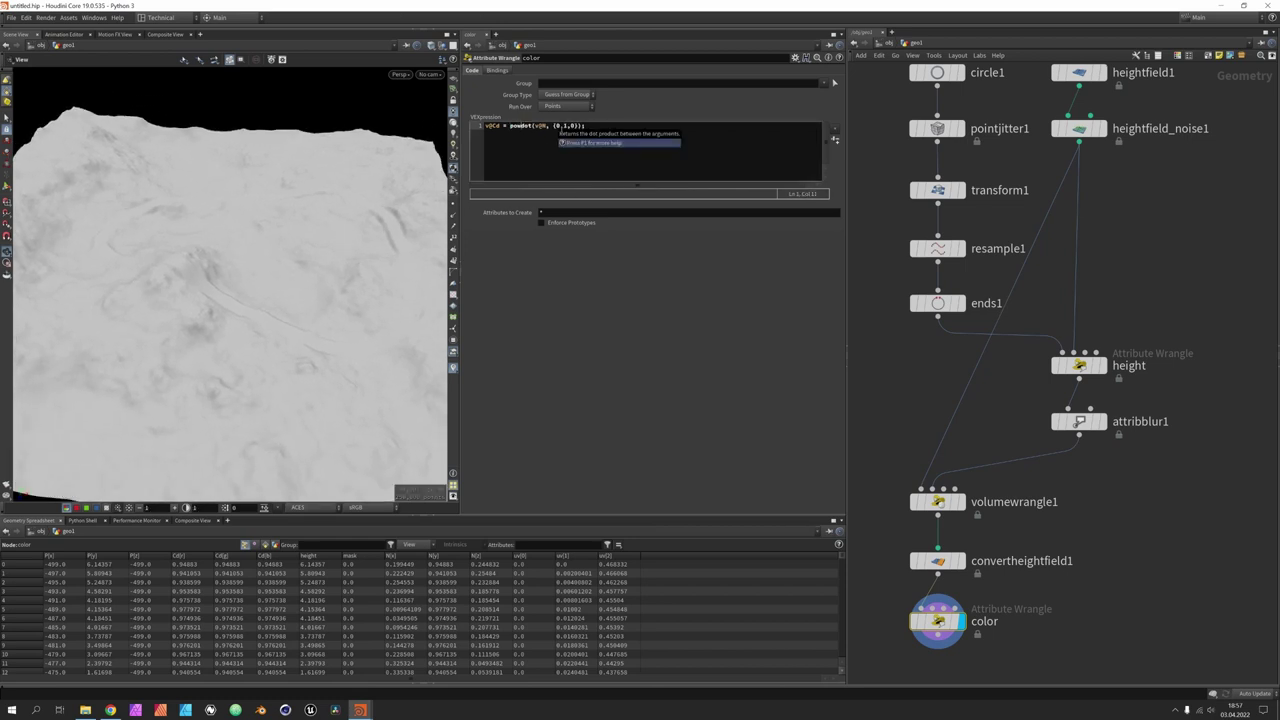
{"action": "type", "text": "("}
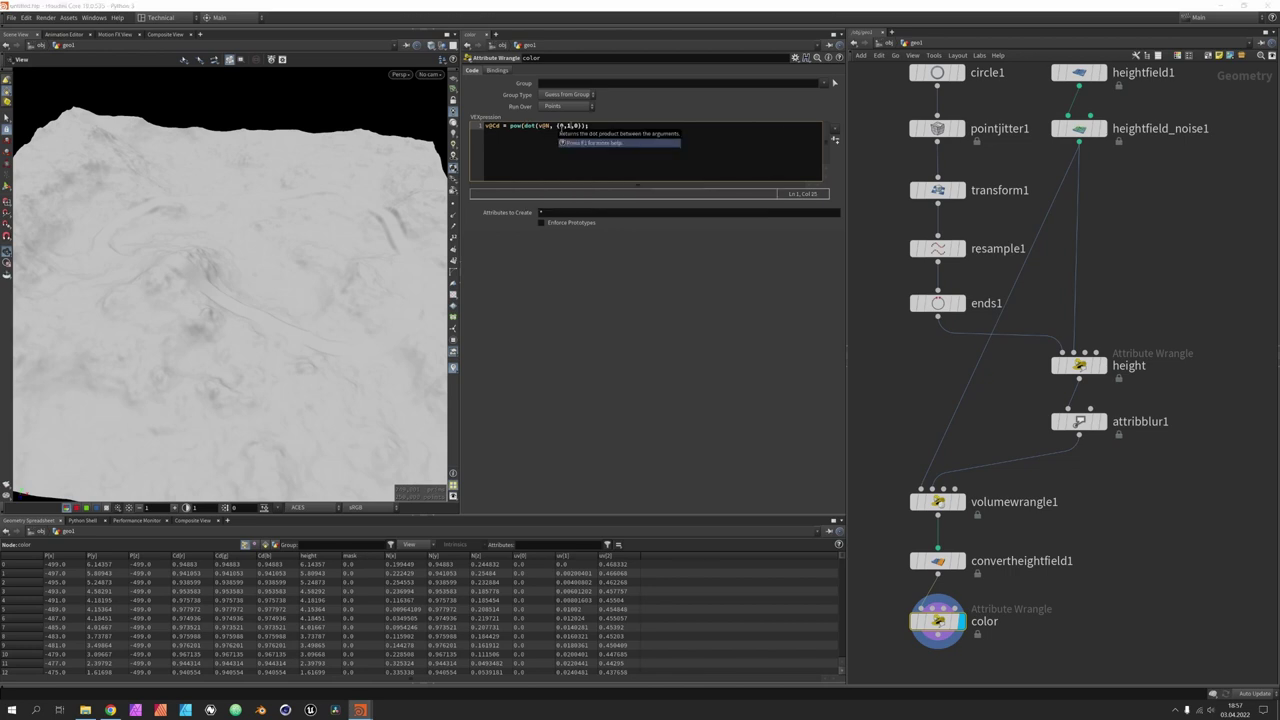
{"action": "type", "text": "10.0"}
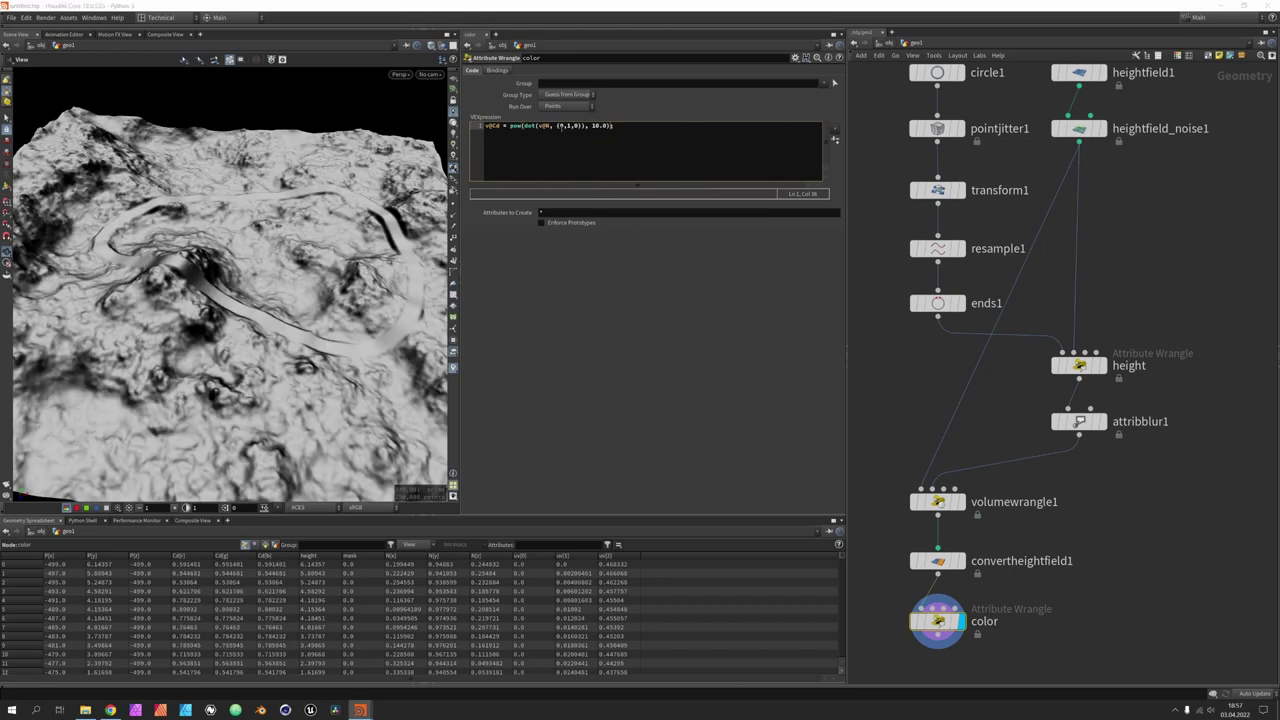
{"action": "left_click_drag", "start_coordinate": [245, 250], "coordinate": [230, 320]}
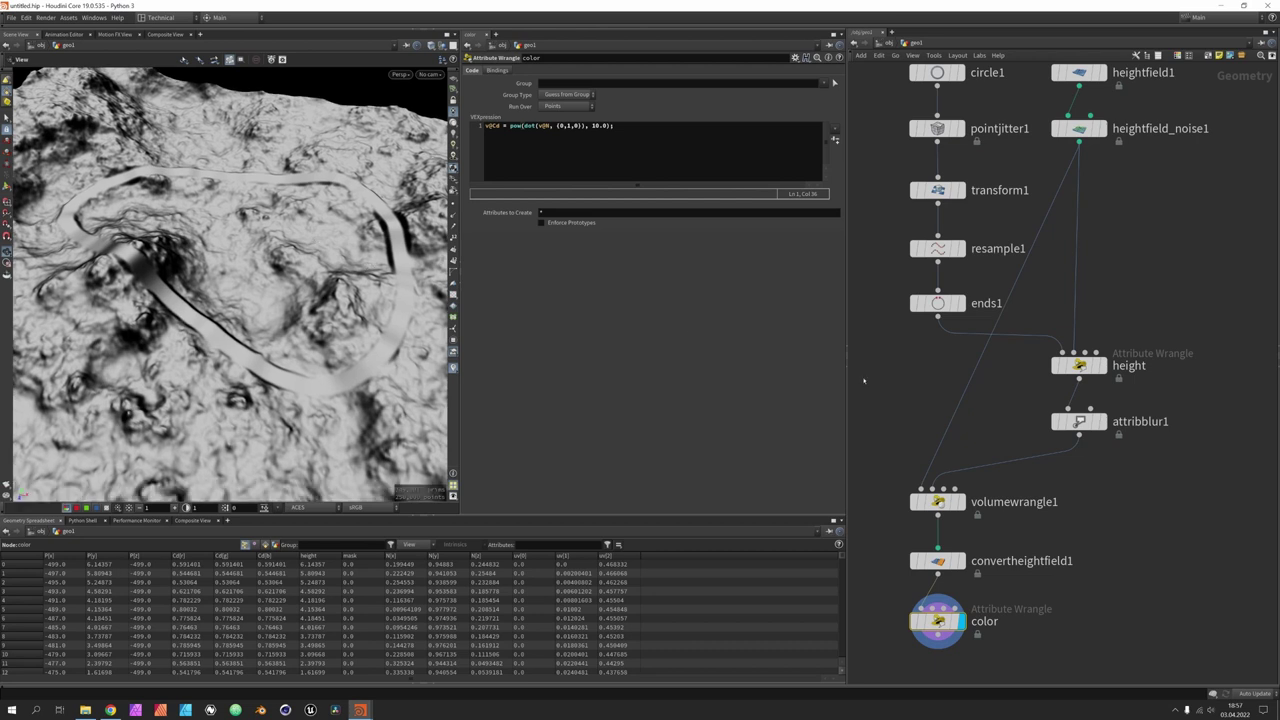
Step: Try a mask smooth range of 4.0 to 30.0 in volumewrangle1 and inspect the road's edges
{"action": "left_click", "coordinate": [956, 508]}
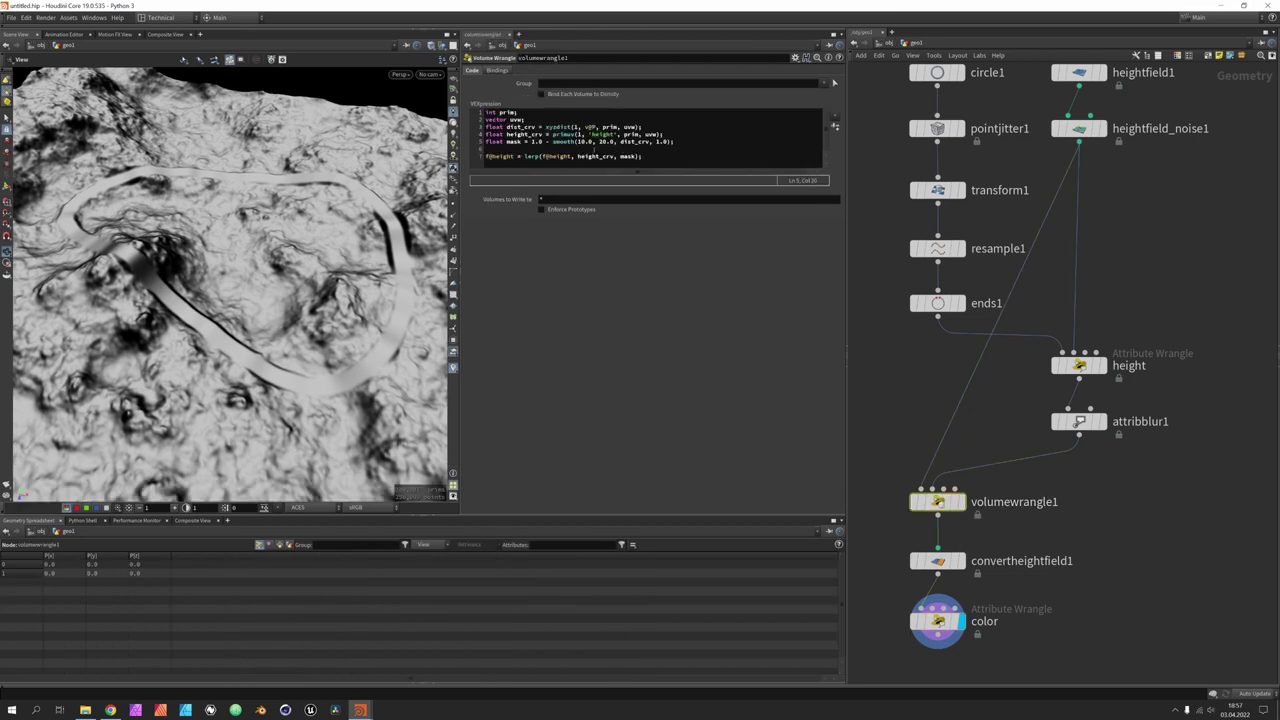
{"action": "left_click", "coordinate": [582, 142]}
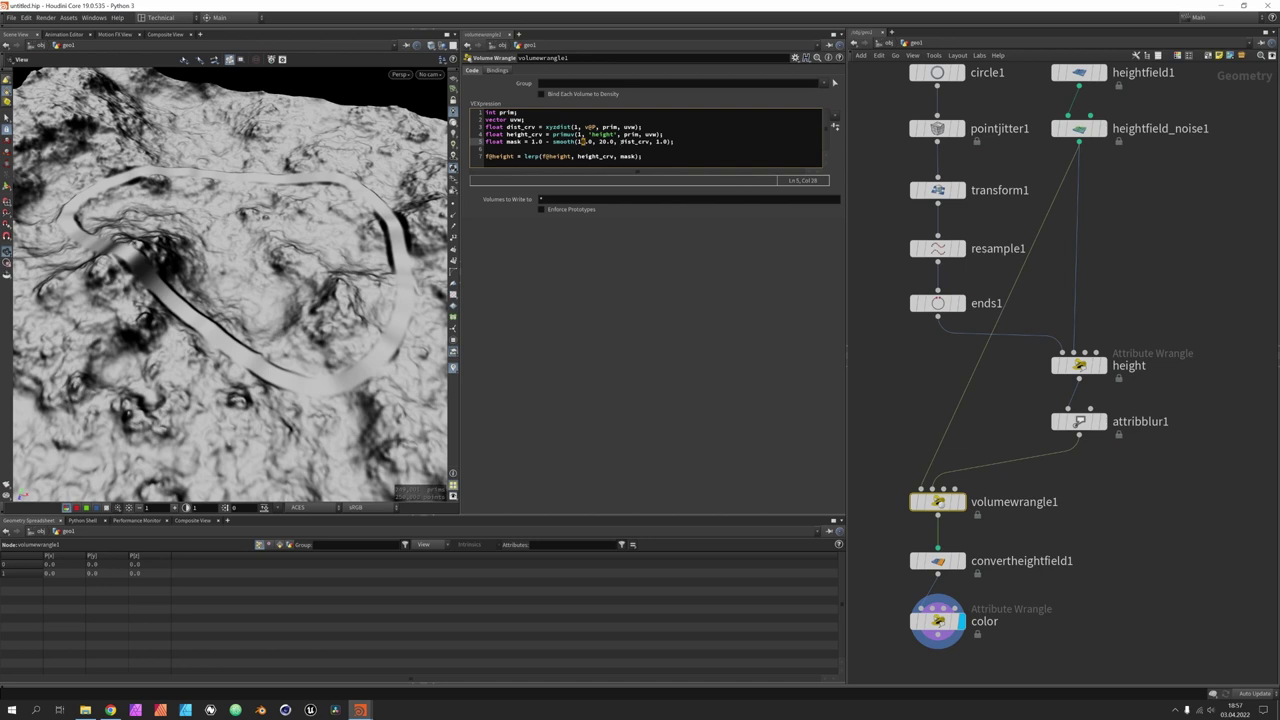
{"action": "key", "text": "BackSpace"}
{"action": "type", "text": "4"}
{"action": "key", "text": "Delete"}
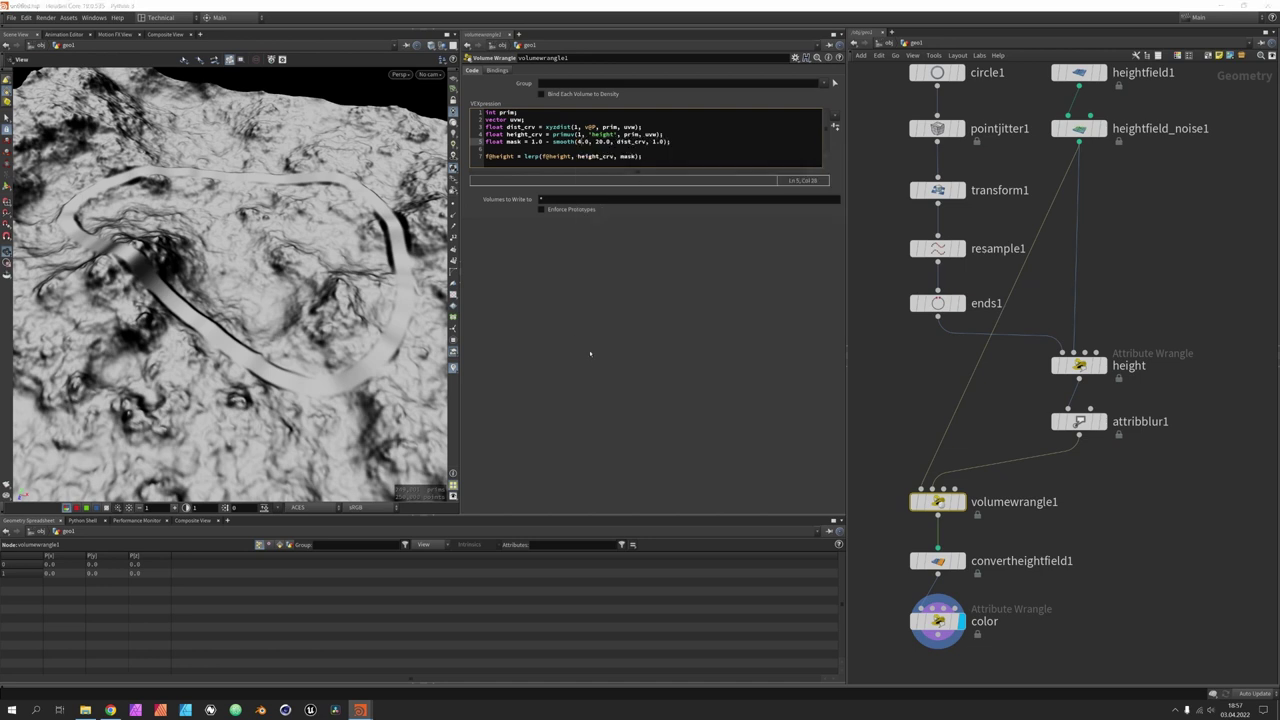
{"action": "left_click", "coordinate": [597, 323]}
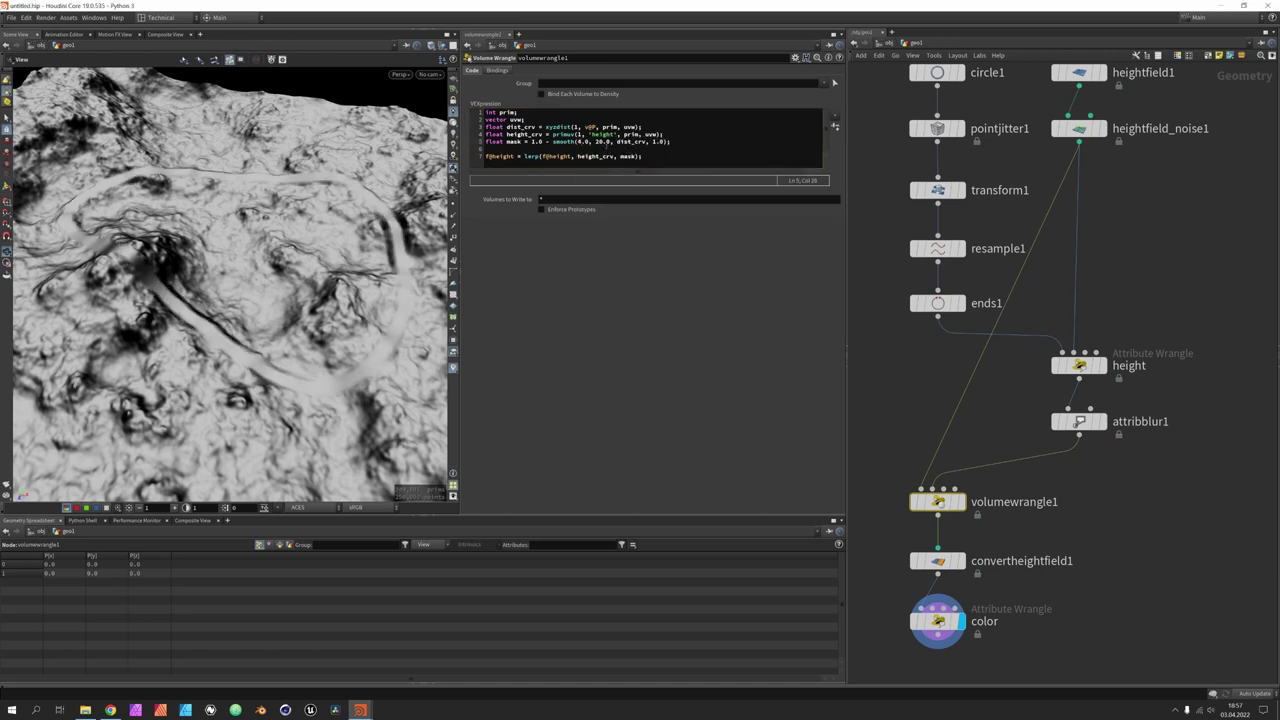
{"action": "double_click", "coordinate": [600, 142]}
{"action": "type", "text": "30"}
{"action": "key", "text": "Return"}
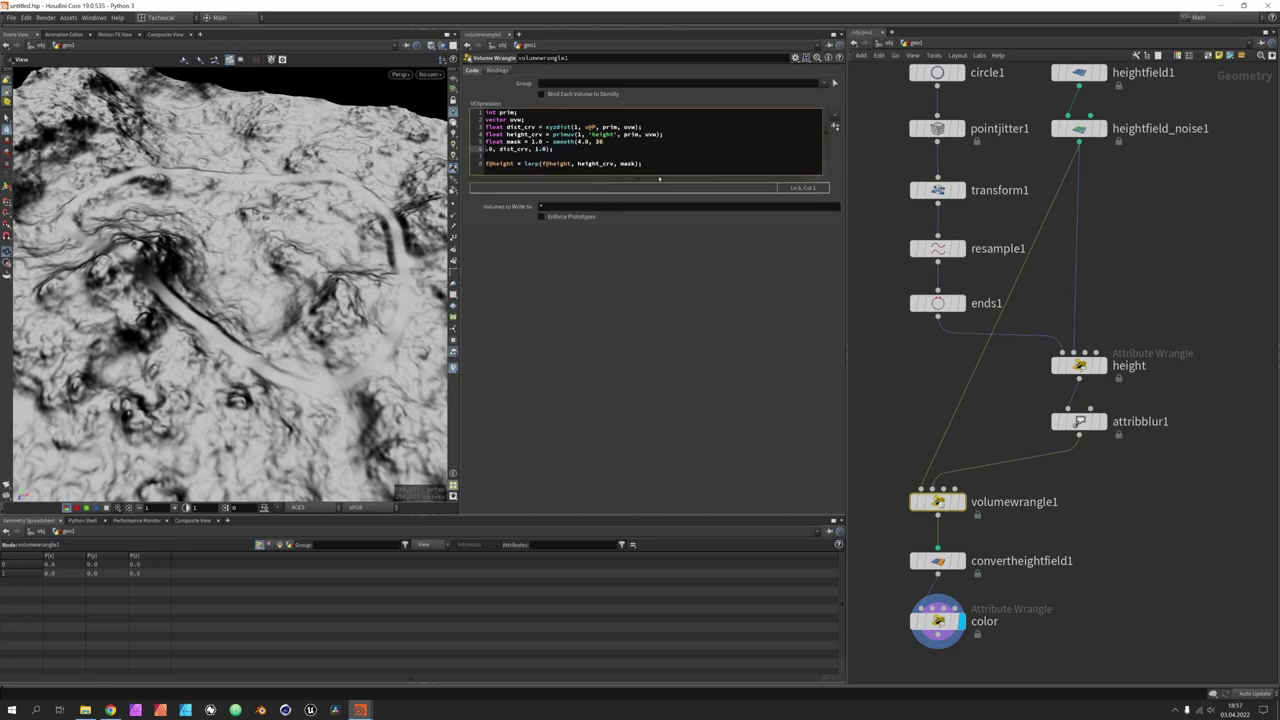
{"action": "key", "text": "BackSpace"}
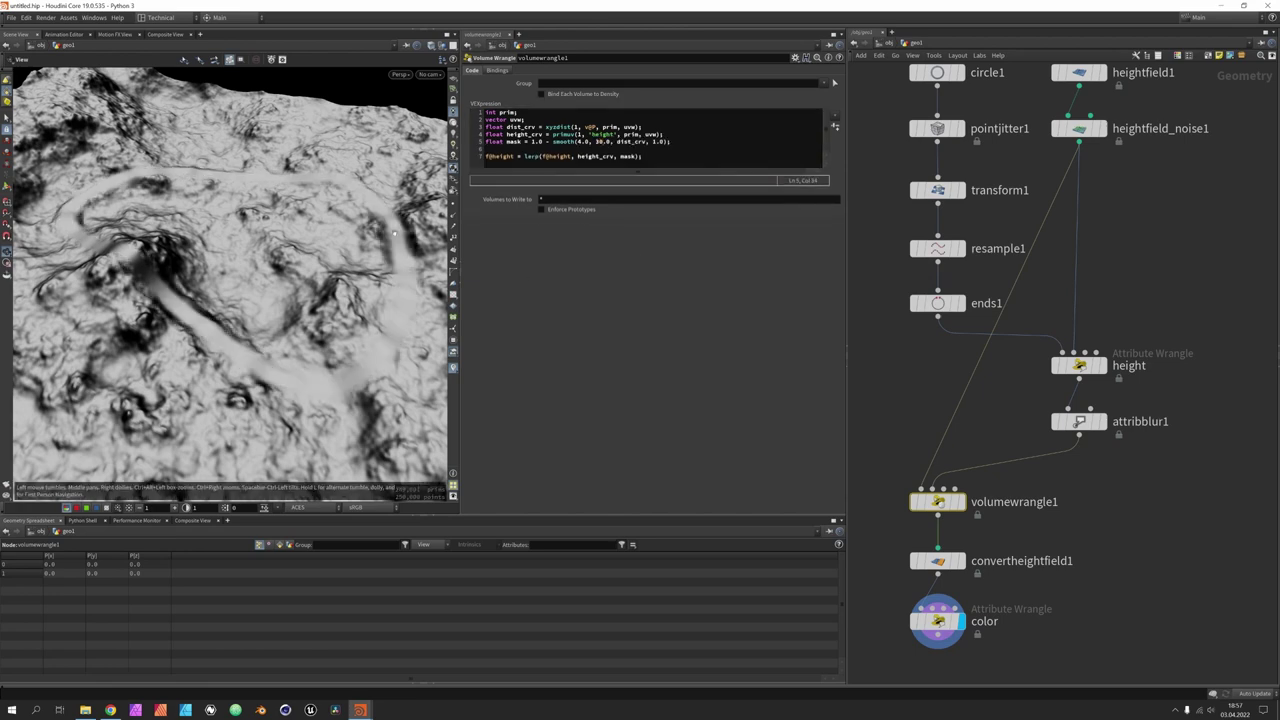
{"action": "left_click_drag", "start_coordinate": [350, 250], "coordinate": [310, 262]}
Step: Set the mask's smooth range to 12.0 and 14.0 and inspect the road's edges
{"action": "double_click", "coordinate": [582, 141]}
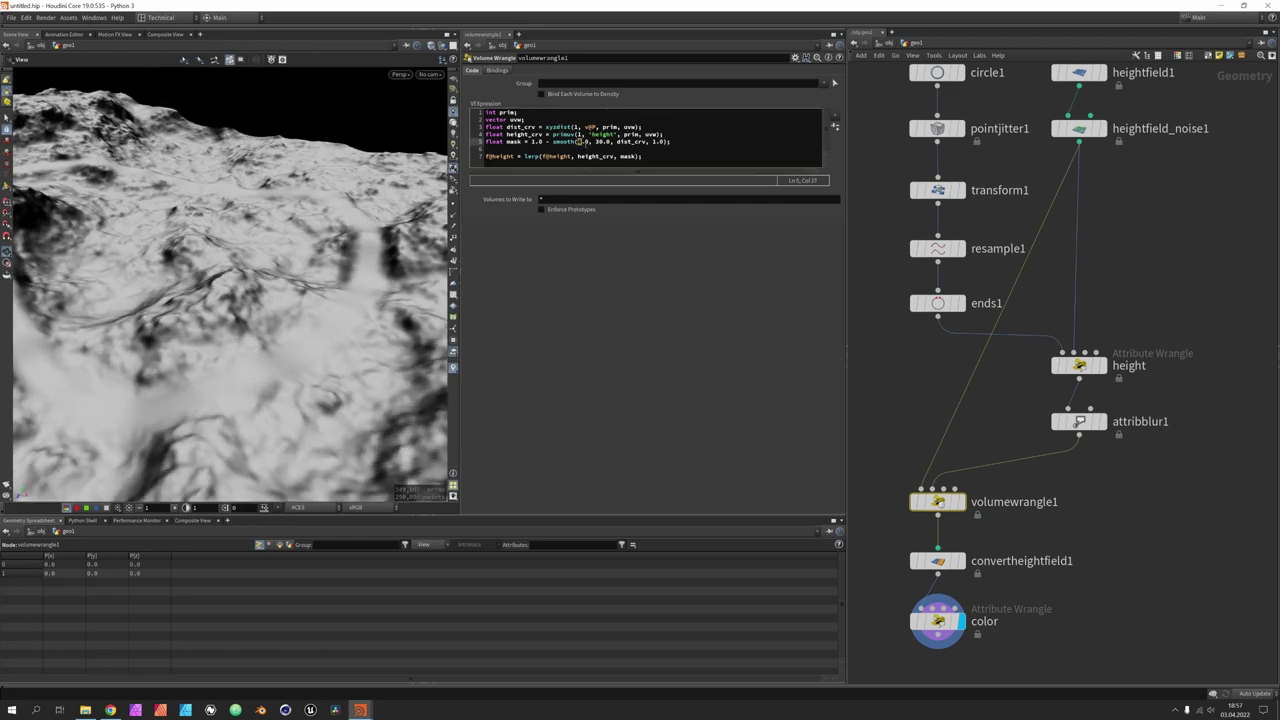
{"action": "type", "text": "12"}
{"action": "double_click", "coordinate": [603, 141]}
{"action": "type", "text": "14"}
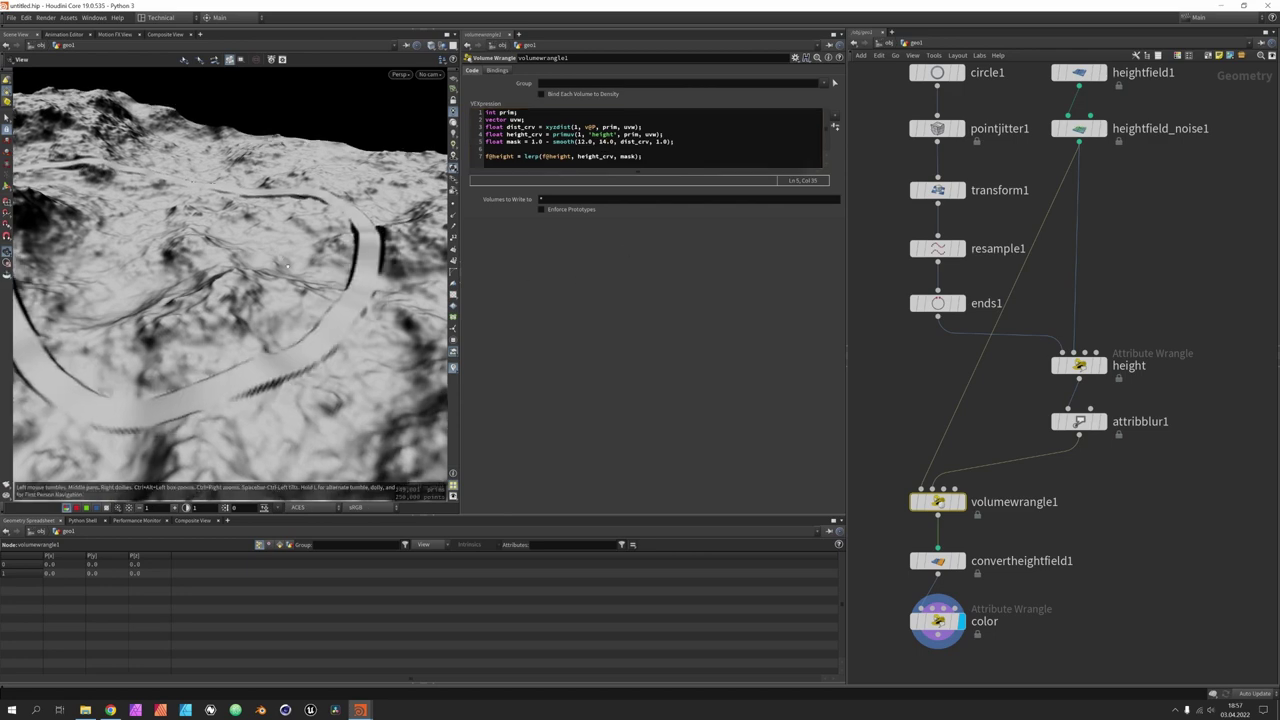
{"action": "left_click_drag", "start_coordinate": [287, 266], "coordinate": [298, 258]}
Step: Insert float width_min = chf('min_width'); above the prim declaration, followed by an empty line
{"action": "left_click", "coordinate": [485, 112]}
{"action": "key", "text": "Return"}
{"action": "key", "text": "Return"}
{"action": "key", "text": "Up"}
{"action": "key", "text": "Up"}
{"action": "type", "text": "float width"}
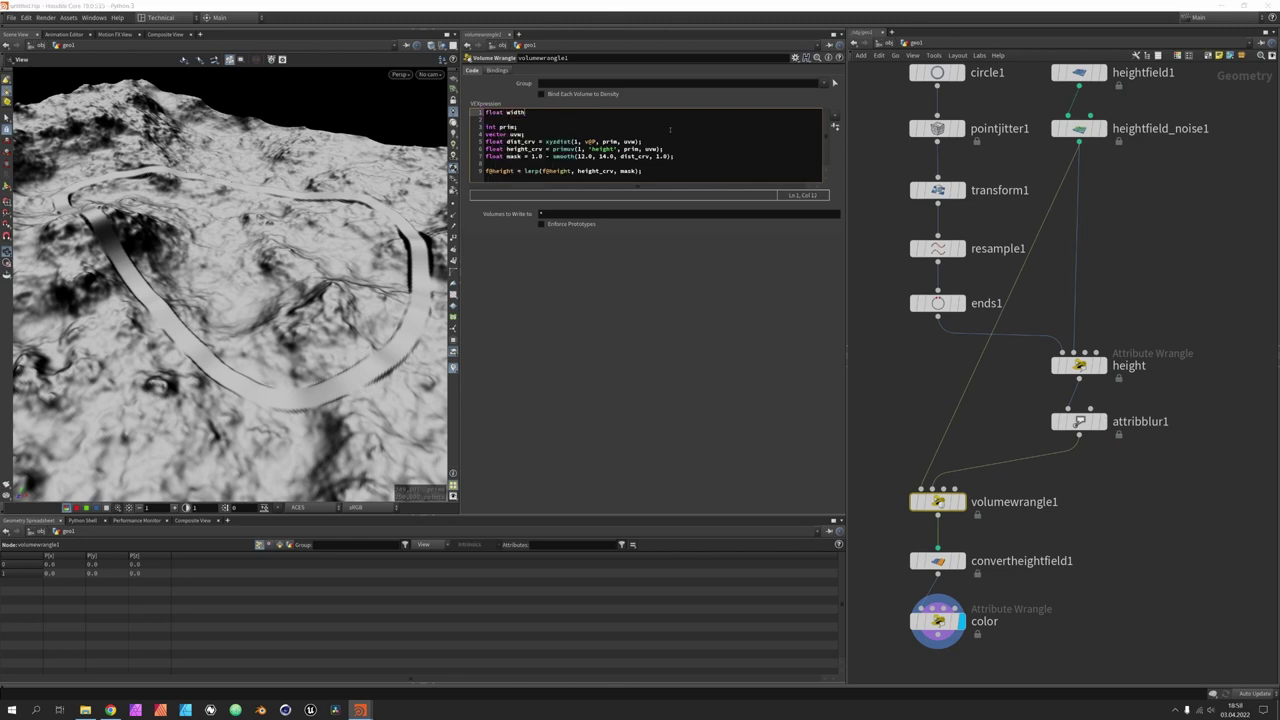
{"action": "type", "text": "_min = chf()'min_width');"}
Step: Add float width_max = chf('max_width'); below the width_min line, and create the channel parameters referenced in the volumewrangle1 code
{"action": "key", "text": "shift+Home"}
{"action": "key", "text": "ctrl+c"}
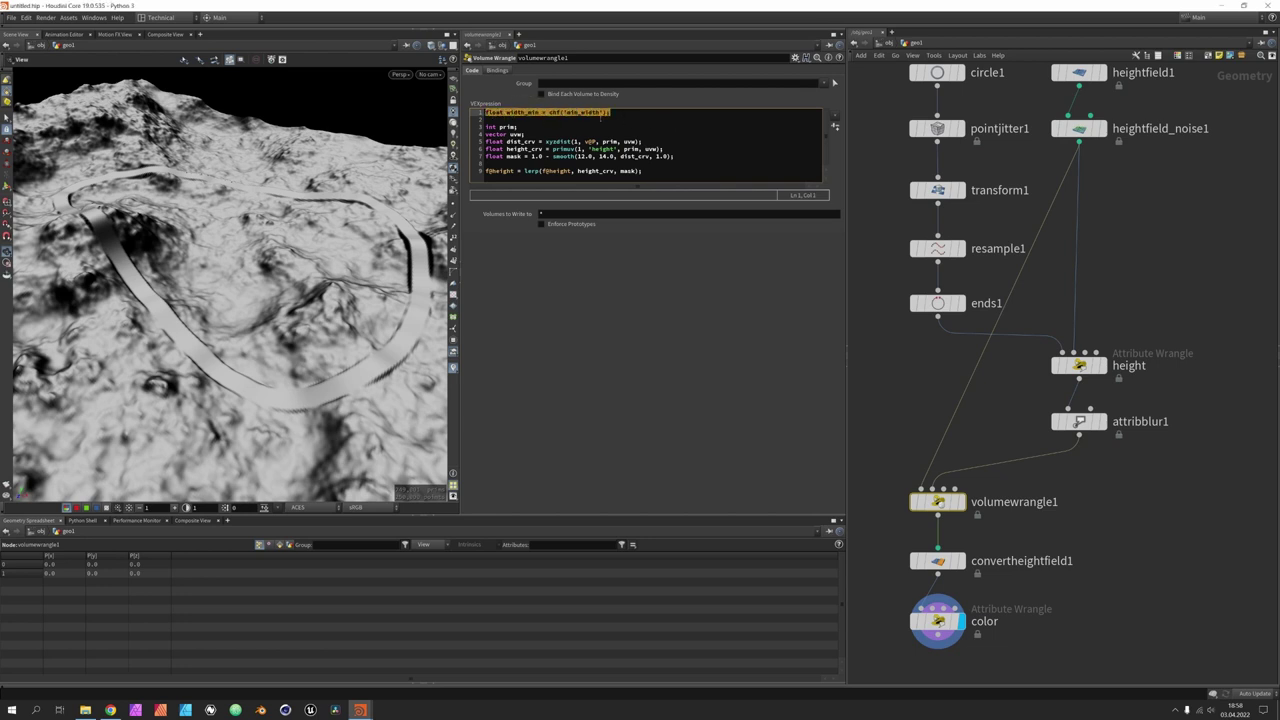
{"action": "left_click", "coordinate": [634, 118]}
{"action": "key", "text": "Return"}
{"action": "key", "text": "ctrl+v"}
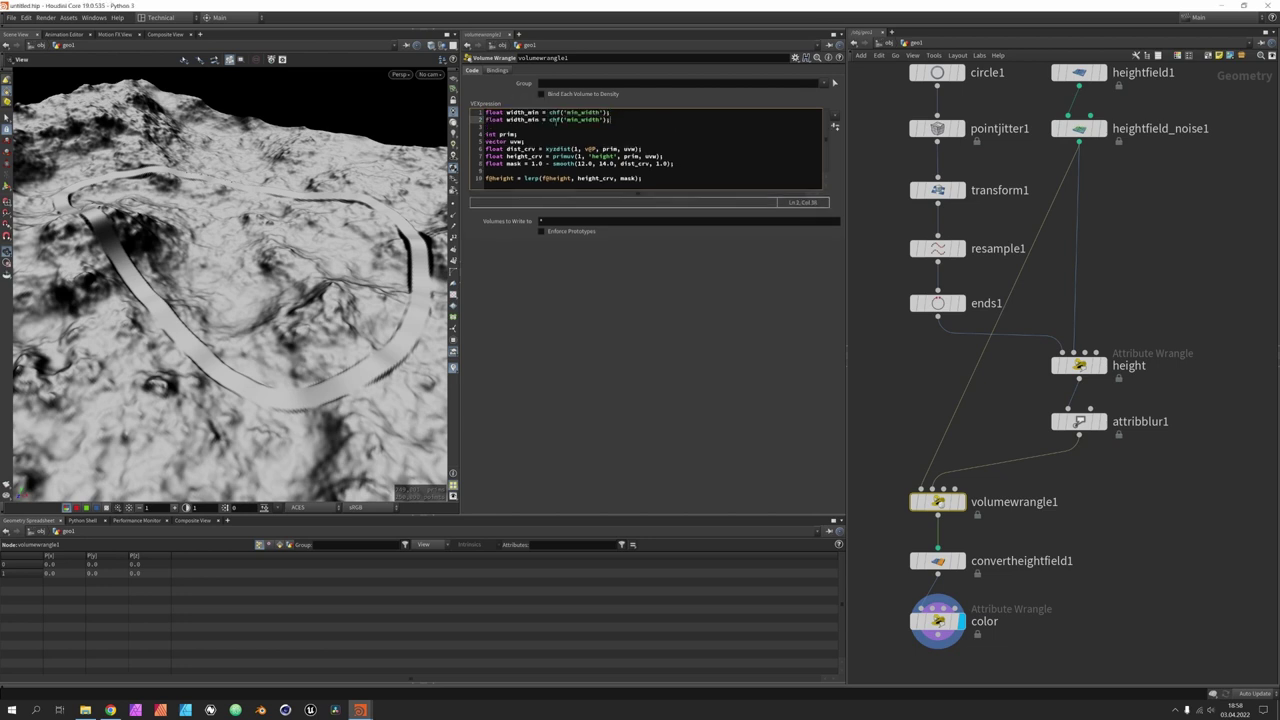
{"action": "left_click_drag", "start_coordinate": [541, 120], "coordinate": [570, 120]}
{"action": "type", "text": "max"}
{"action": "type", "text": "max"}
{"action": "left_click", "coordinate": [836, 126]}
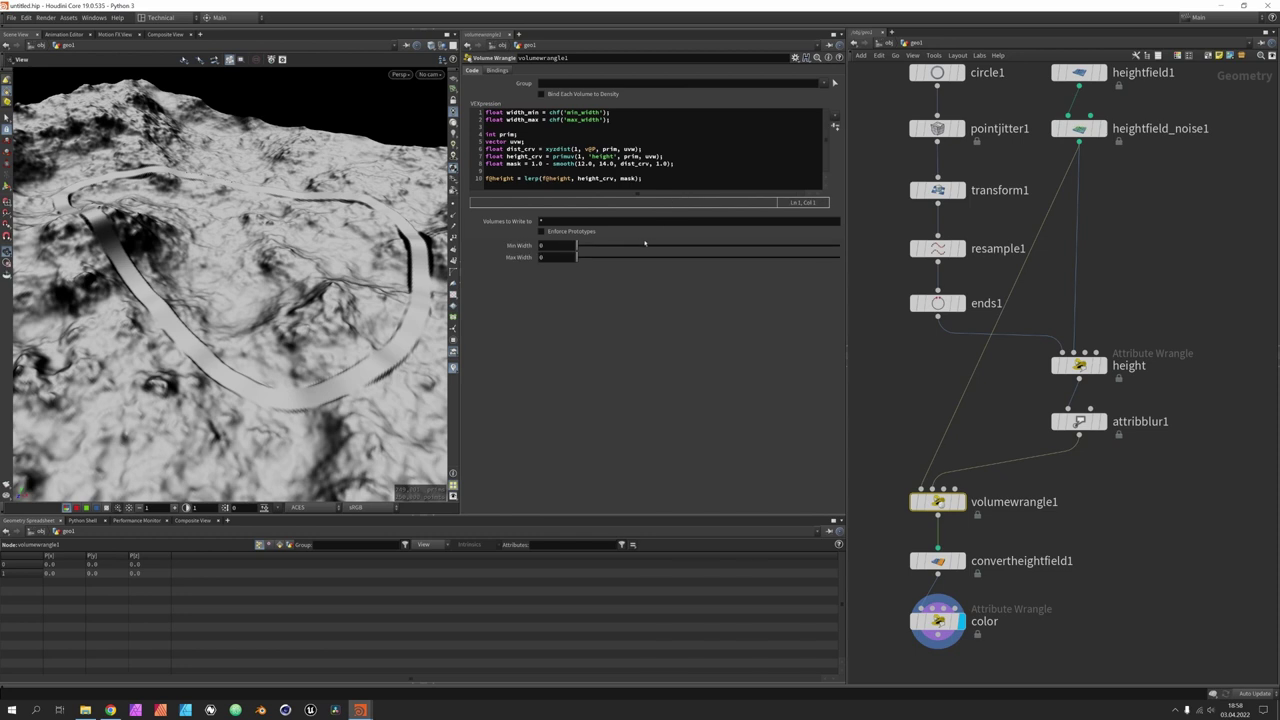
Step: Edit volumewrangle1's parameter interface so that Min Width and Max Width both range up to 20
{"action": "left_click", "coordinate": [797, 57]}
{"action": "left_click", "coordinate": [840, 63]}
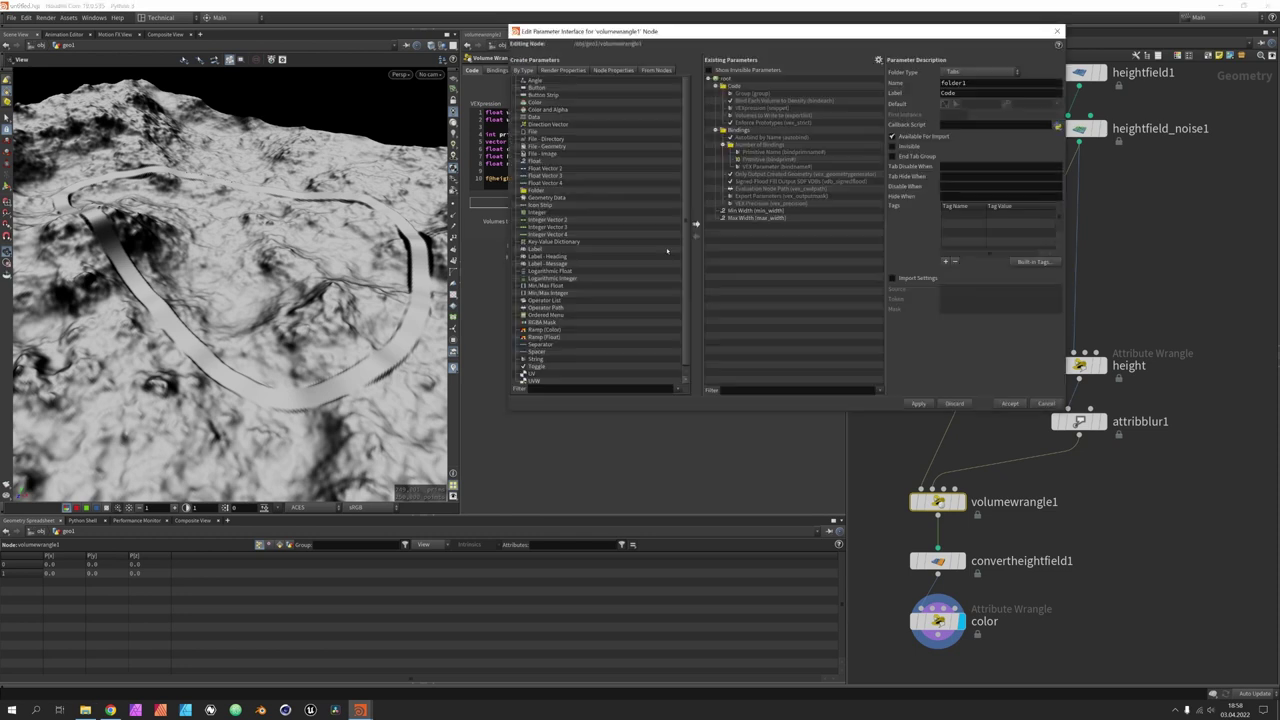
{"action": "left_click", "coordinate": [770, 211]}
{"action": "left_click", "coordinate": [1004, 210]}
{"action": "type", "text": "20"}
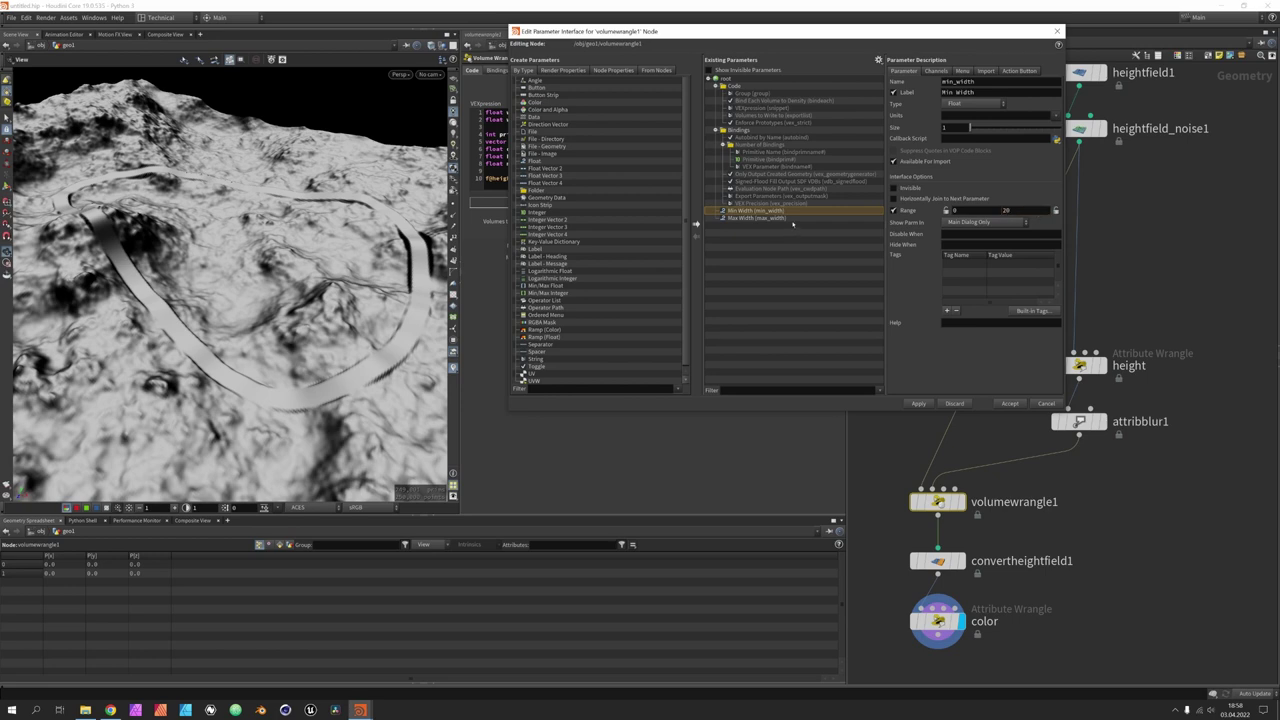
{"action": "left_click", "coordinate": [790, 218]}
{"action": "left_click", "coordinate": [1004, 210]}
{"action": "type", "text": "20"}
{"action": "left_click", "coordinate": [1010, 403]}
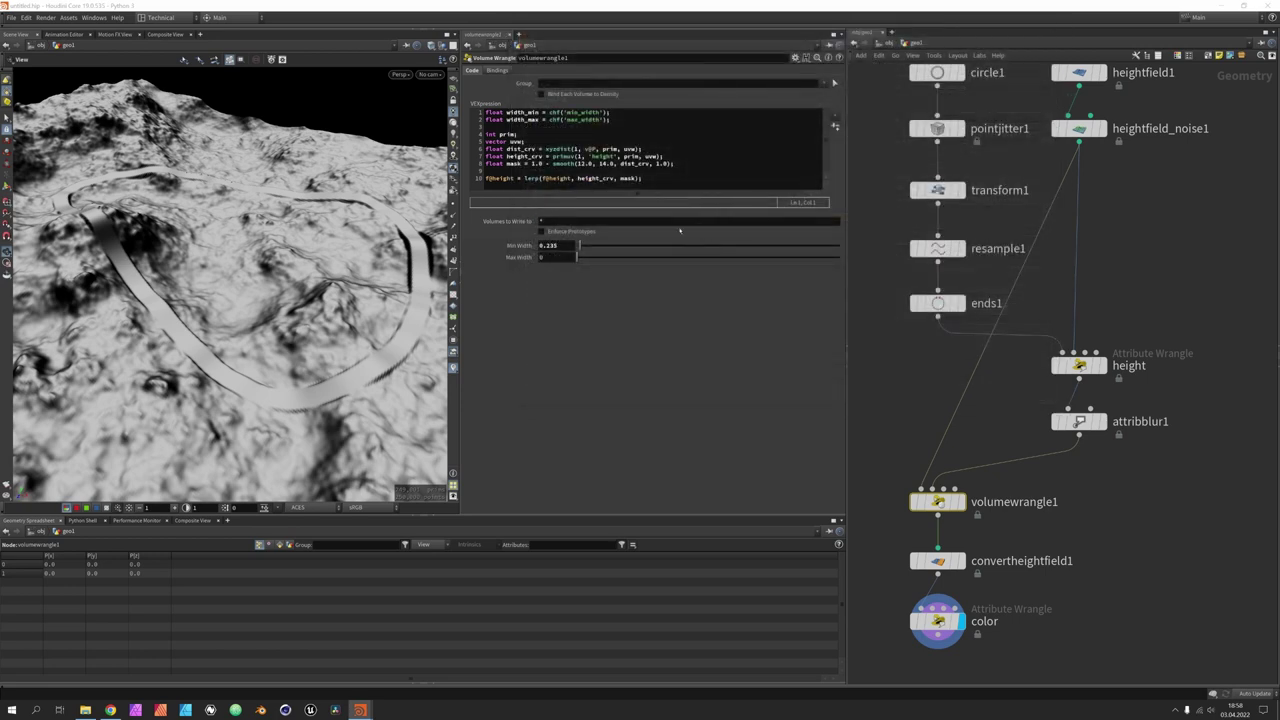
Step: Replace the mask's smooth limits 12.0 and 14.0 with width_min and width_max, and adjust Min Width to about 11.79 and Max Width to about 15.96
{"action": "left_click", "coordinate": [757, 257]}
{"action": "left_click_drag", "start_coordinate": [703, 245], "coordinate": [721, 245]}
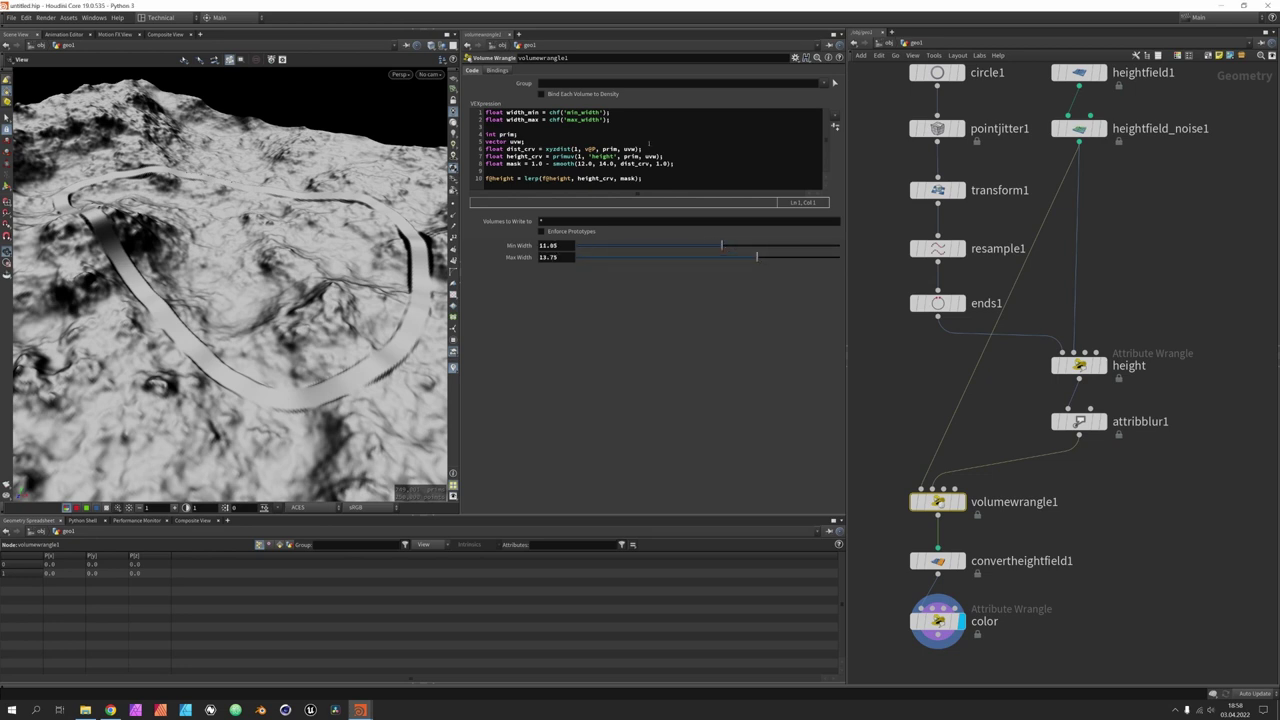
{"action": "left_click", "coordinate": [510, 112]}
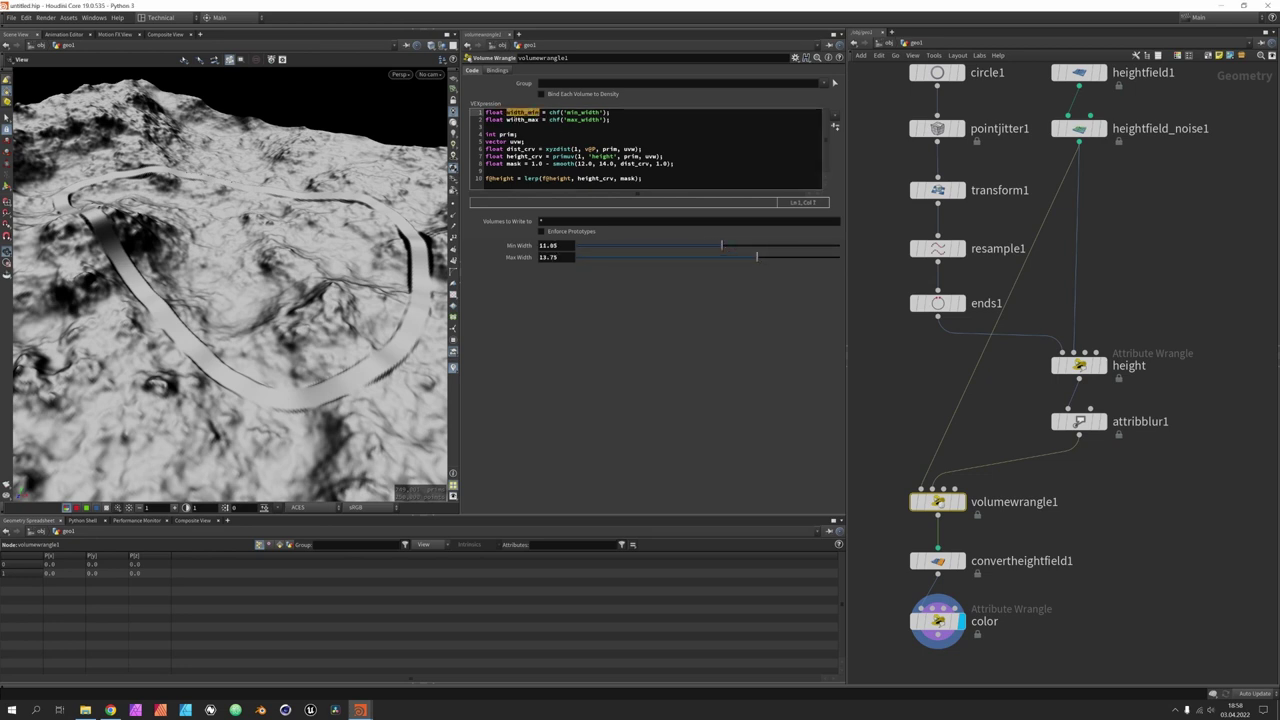
{"action": "left_click", "coordinate": [640, 178]}
{"action": "double_click", "coordinate": [584, 163]}
{"action": "type", "text": "width_min"}
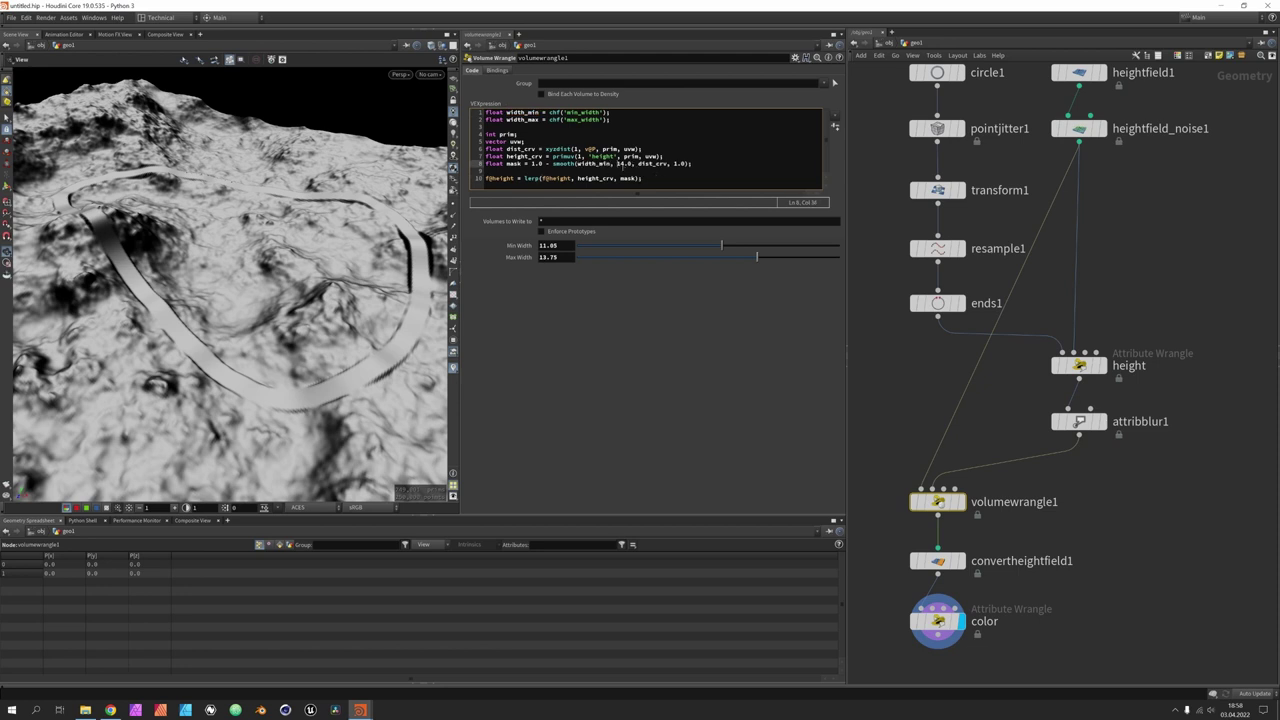
{"action": "double_click", "coordinate": [626, 163]}
{"action": "type", "text": "width_min, width_max"}
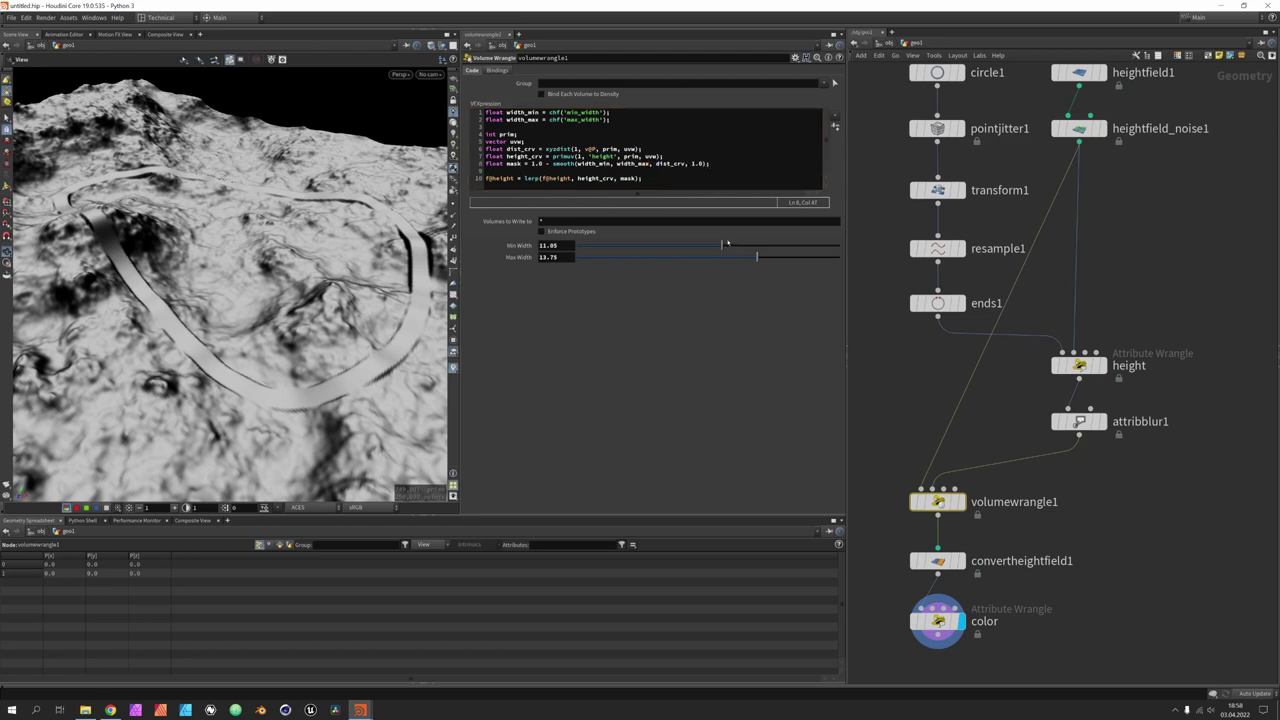
{"action": "mouse_move", "coordinate": [721, 245]}
{"action": "left_mouse_down"}
{"action": "mouse_move", "coordinate": [677, 246]}
{"action": "mouse_move", "coordinate": [778, 260]}
{"action": "mouse_move", "coordinate": [731, 246]}
{"action": "left_mouse_up"}
Step: Add float ease = chf('roll_off'); below the width_max line and create its Roll Off parameter
{"action": "left_click", "coordinate": [616, 124]}
{"action": "key", "text": "Return"}
{"action": "type", "text": "float ease "}
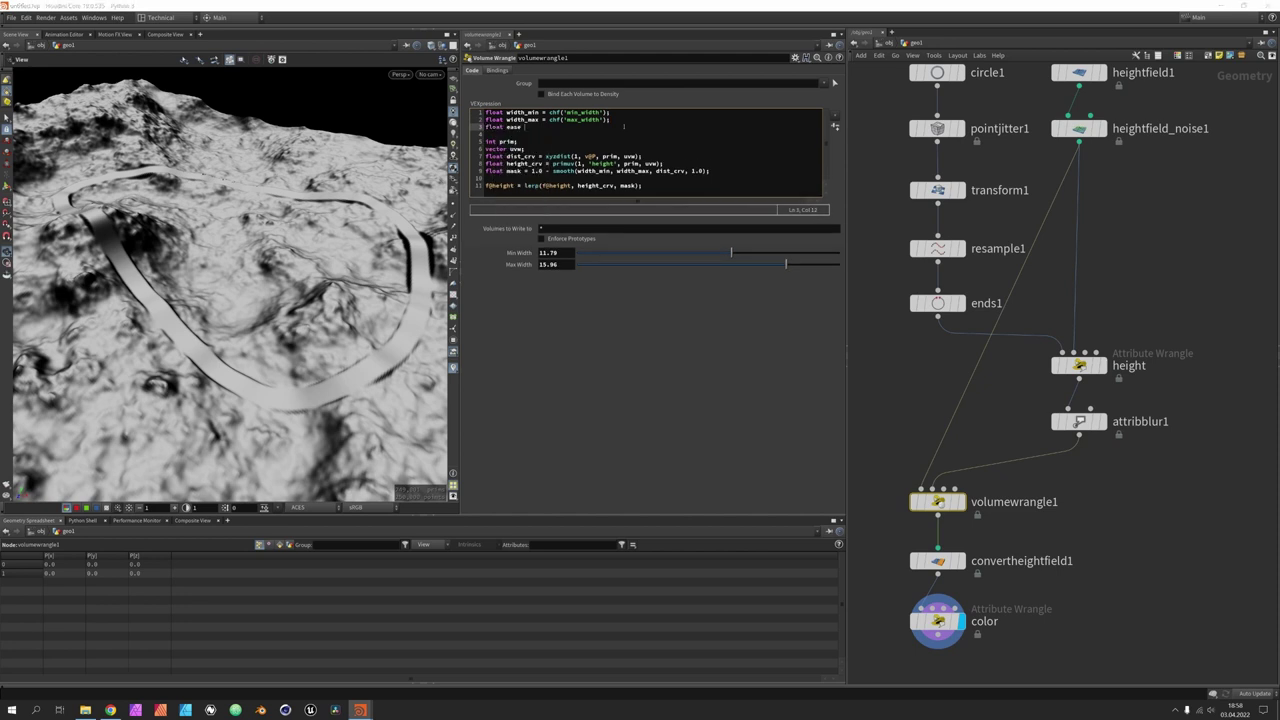
{"action": "type", "text": "= chf();"}
{"action": "key", "text": "Left"}
{"action": "key", "text": "Left"}
{"action": "type", "text": "'roll_'off"}
{"action": "left_click", "coordinate": [835, 127]}
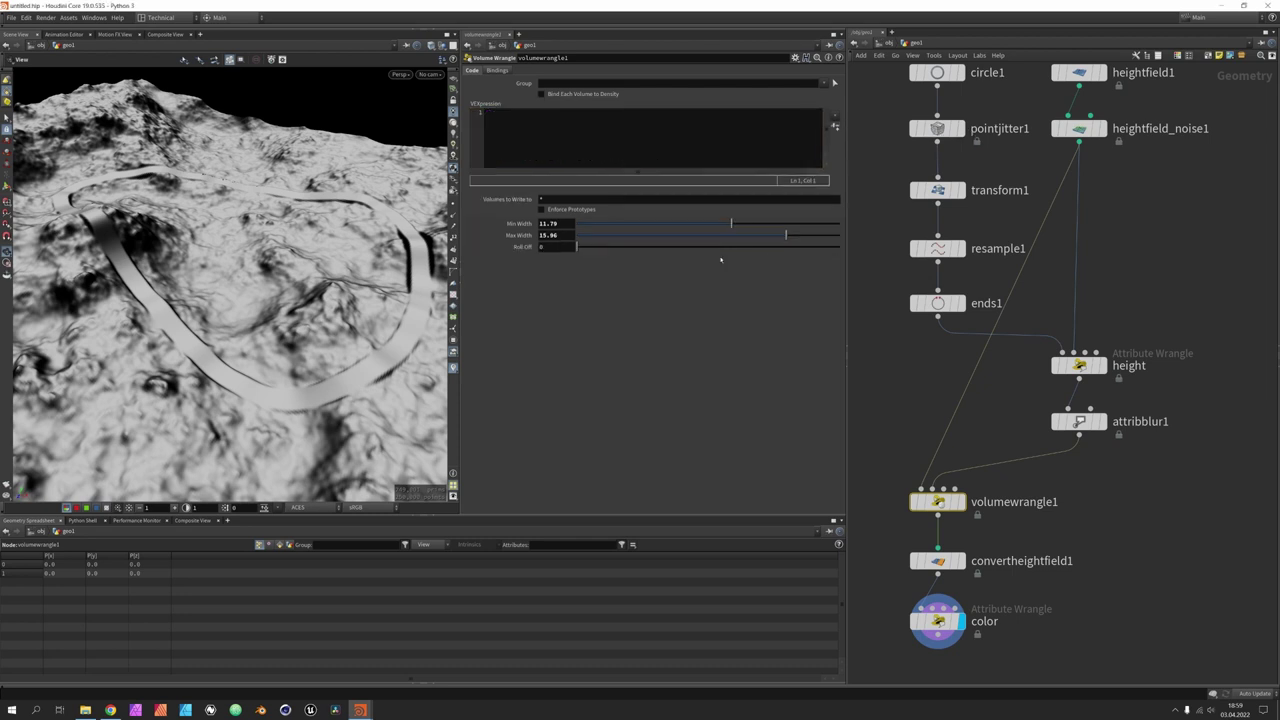
Step: Replace the 1.0 at the end of the mask's smooth call with ease, and set Roll Off to 2
{"action": "left_click_drag", "start_coordinate": [704, 171], "coordinate": [691, 171]}
{"action": "type", "text": "ease"}
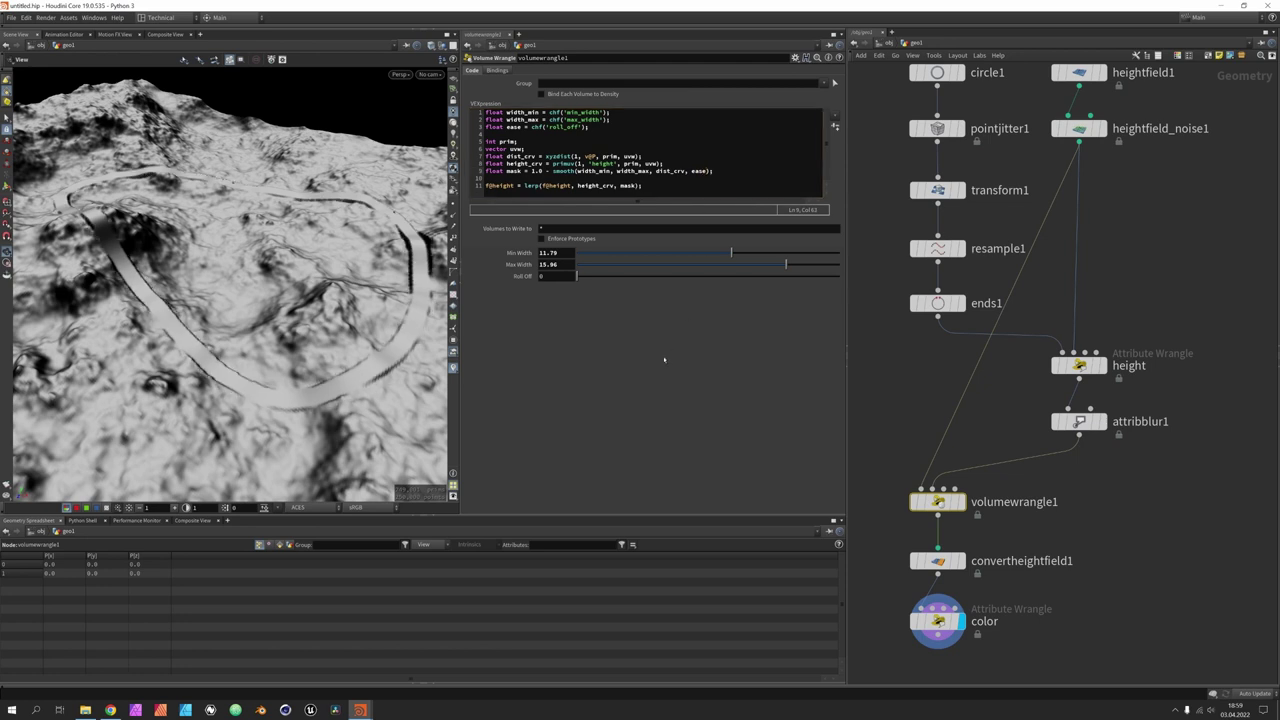
{"action": "left_click_drag", "start_coordinate": [576, 276], "coordinate": [801, 298]}
{"action": "left_click", "coordinate": [558, 277]}
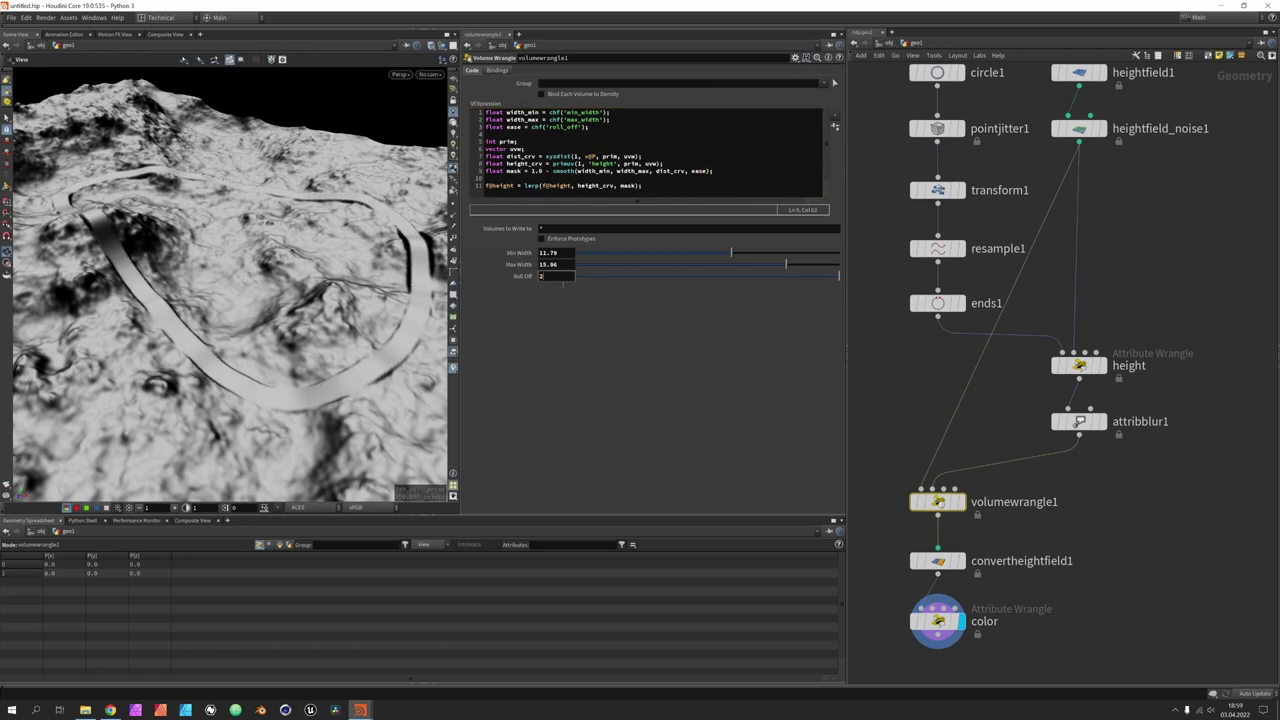
{"action": "type", "text": "2"}
{"action": "key", "text": "Return"}
Step: Adjust Max Width to about 16.95 and Roll Off to about 0.71 while inspecting the road's edges up close
{"action": "left_click_drag", "start_coordinate": [230, 300], "coordinate": [85, 238], "text": "alt"}
{"action": "left_click_drag", "start_coordinate": [786, 264], "coordinate": [799, 264]}
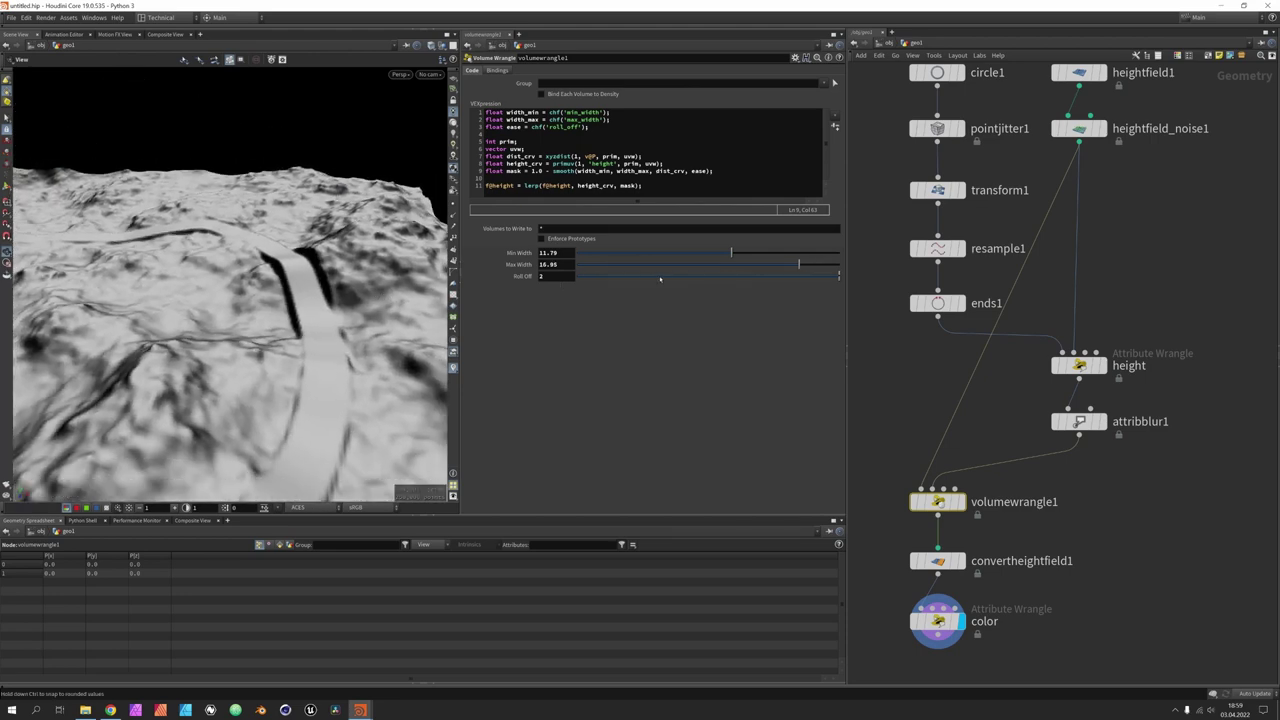
{"action": "left_click_drag", "start_coordinate": [660, 279], "coordinate": [762, 276]}
Step: Display volumewrangle1 and append the line f@mask = mask; at the end of its code
{"action": "left_click", "coordinate": [962, 501]}
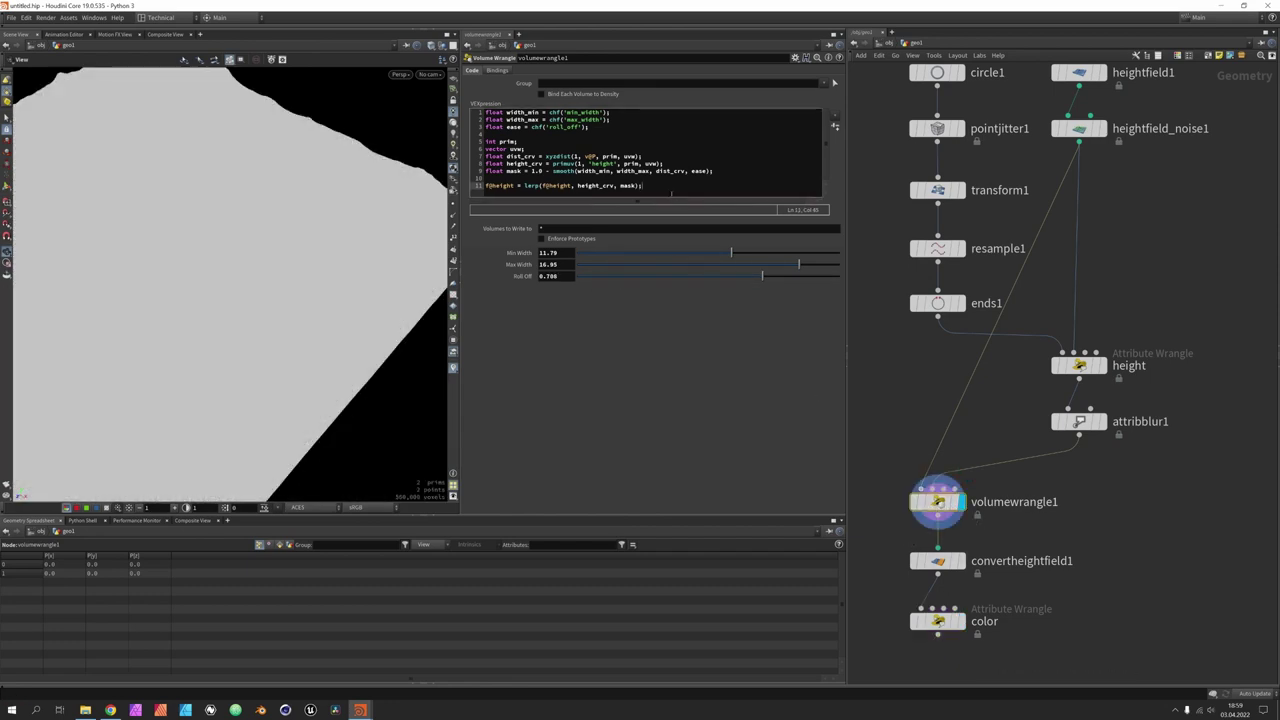
{"action": "key", "text": "Return"}
{"action": "type", "text": "f@"}
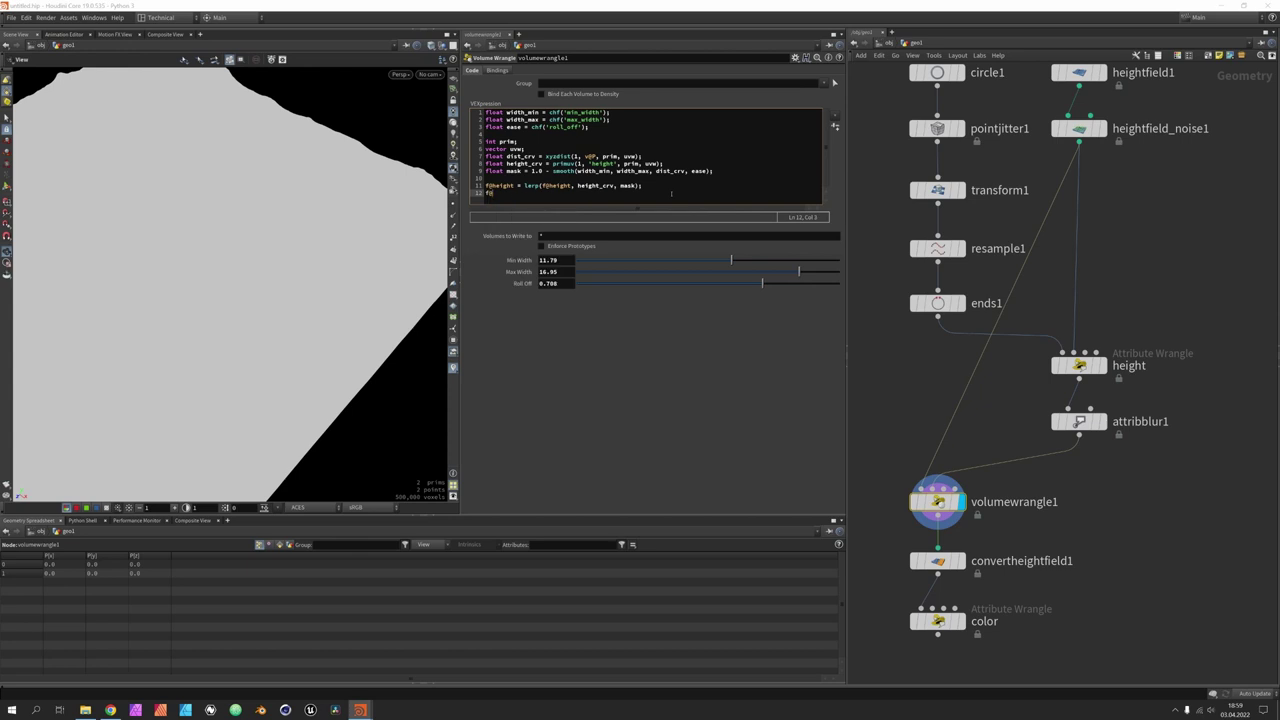
{"action": "type", "text": "mask = mask;"}
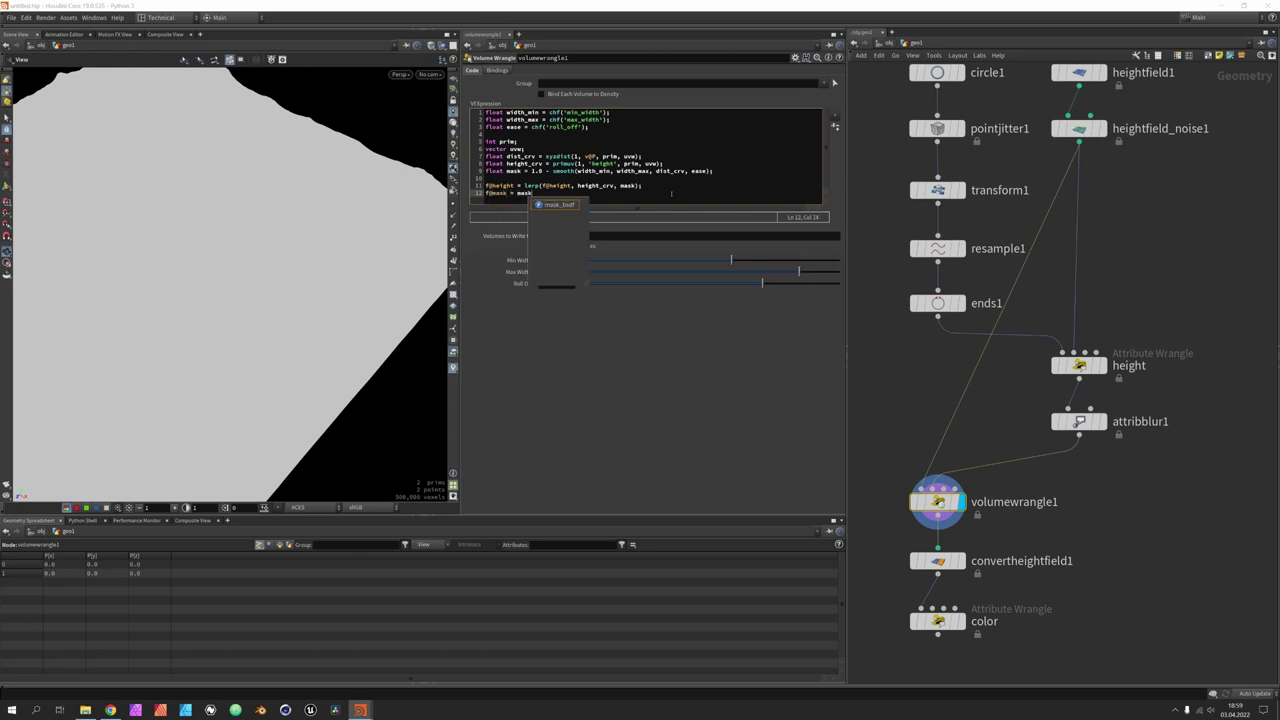